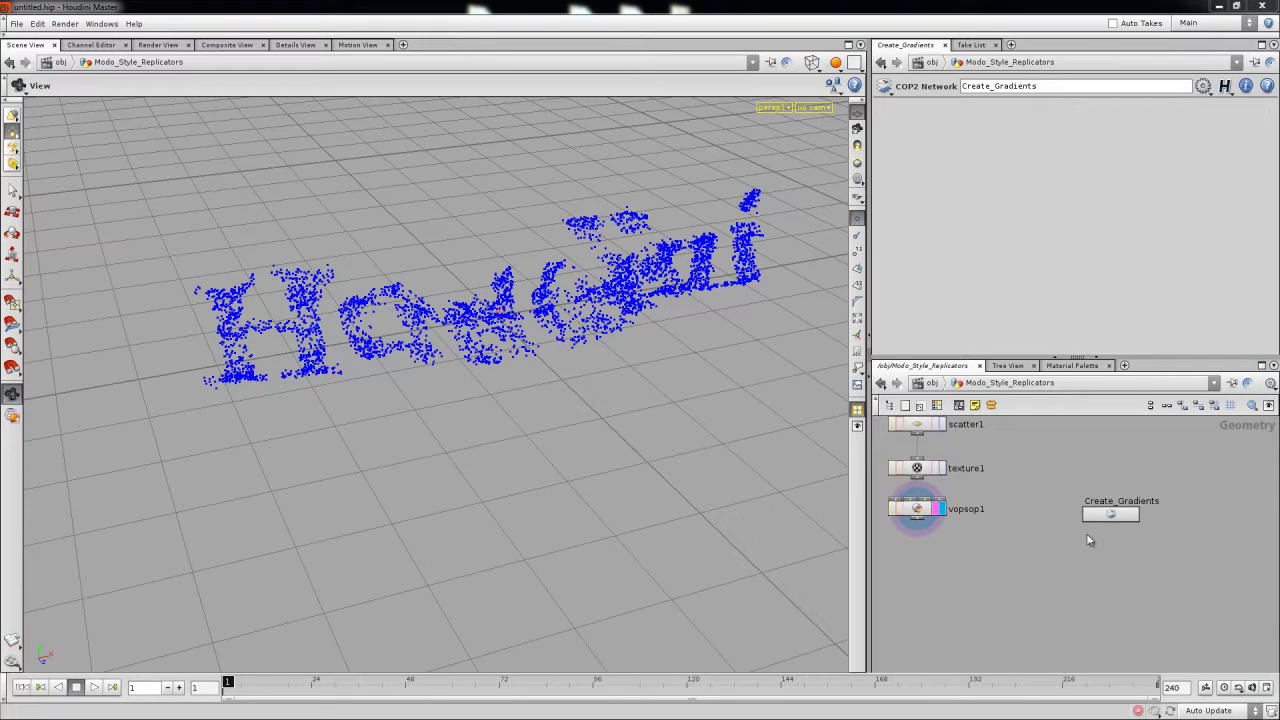
Step: Add a Grid node in the empty area above Create_Gradients and display it
{"action": "left_click", "coordinate": [1112, 518]}
{"action": "middle_click_drag", "start_coordinate": [1120, 497], "coordinate": [1099, 582]}
{"action": "left_click", "coordinate": [1088, 505]}
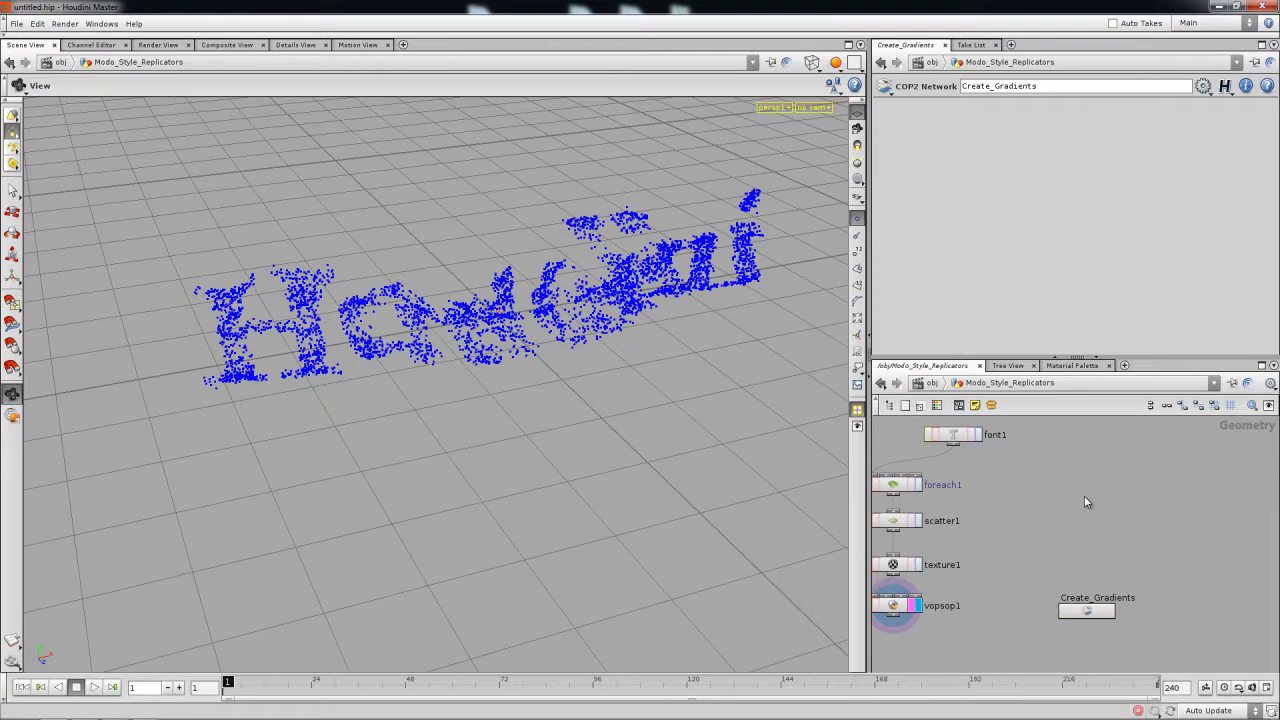
{"action": "key", "text": "Tab"}
{"action": "type", "text": "gr"}
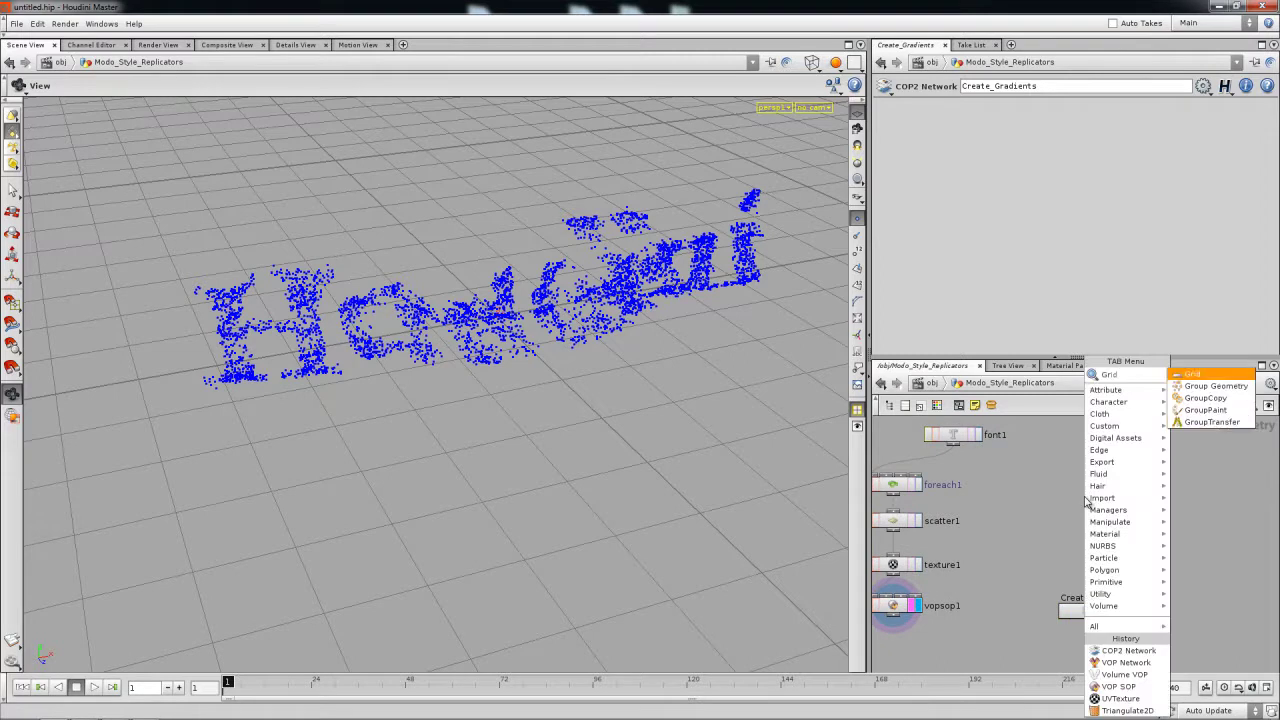
{"action": "left_click", "coordinate": [1206, 377]}
{"action": "left_click", "coordinate": [1103, 459]}
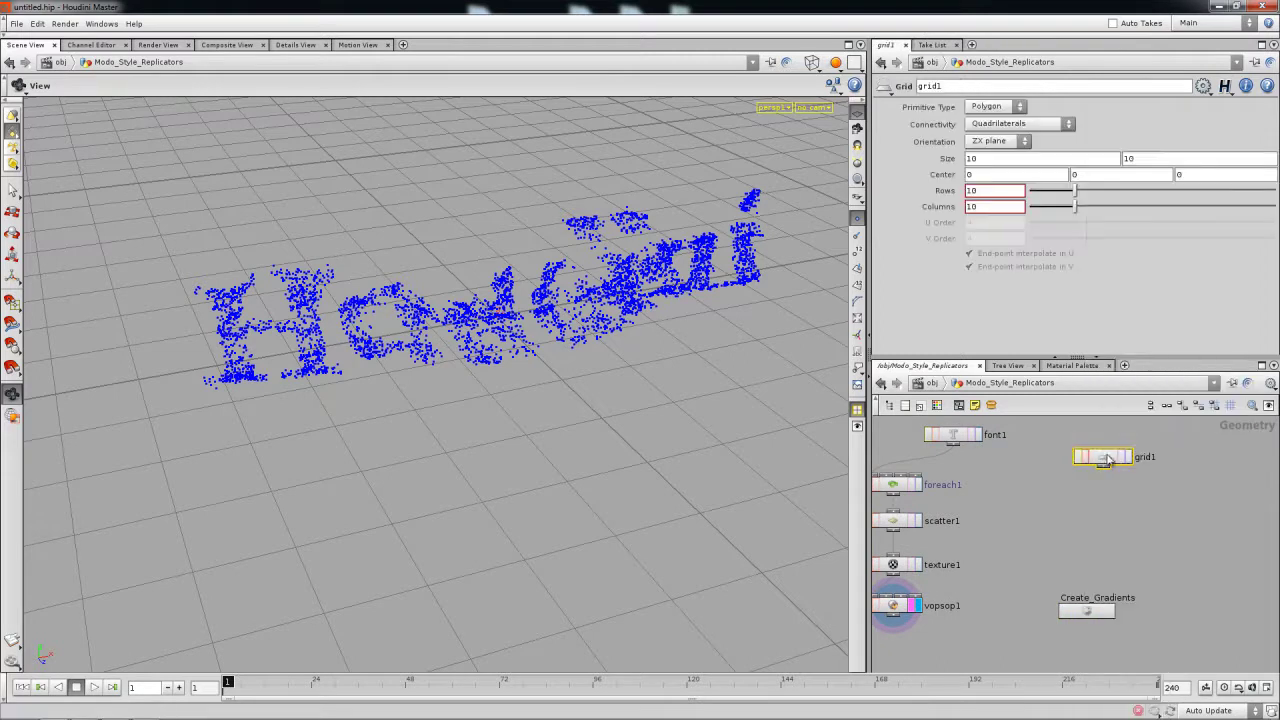
{"action": "left_click", "coordinate": [1126, 456]}
Step: Narrow the grid into a strip by setting its first size value to 2.7
{"action": "left_click_drag", "start_coordinate": [320, 300], "coordinate": [506, 458]}
{"action": "right_click_drag", "start_coordinate": [506, 458], "coordinate": [415, 440]}
{"action": "right_click_drag", "start_coordinate": [580, 417], "coordinate": [463, 360]}
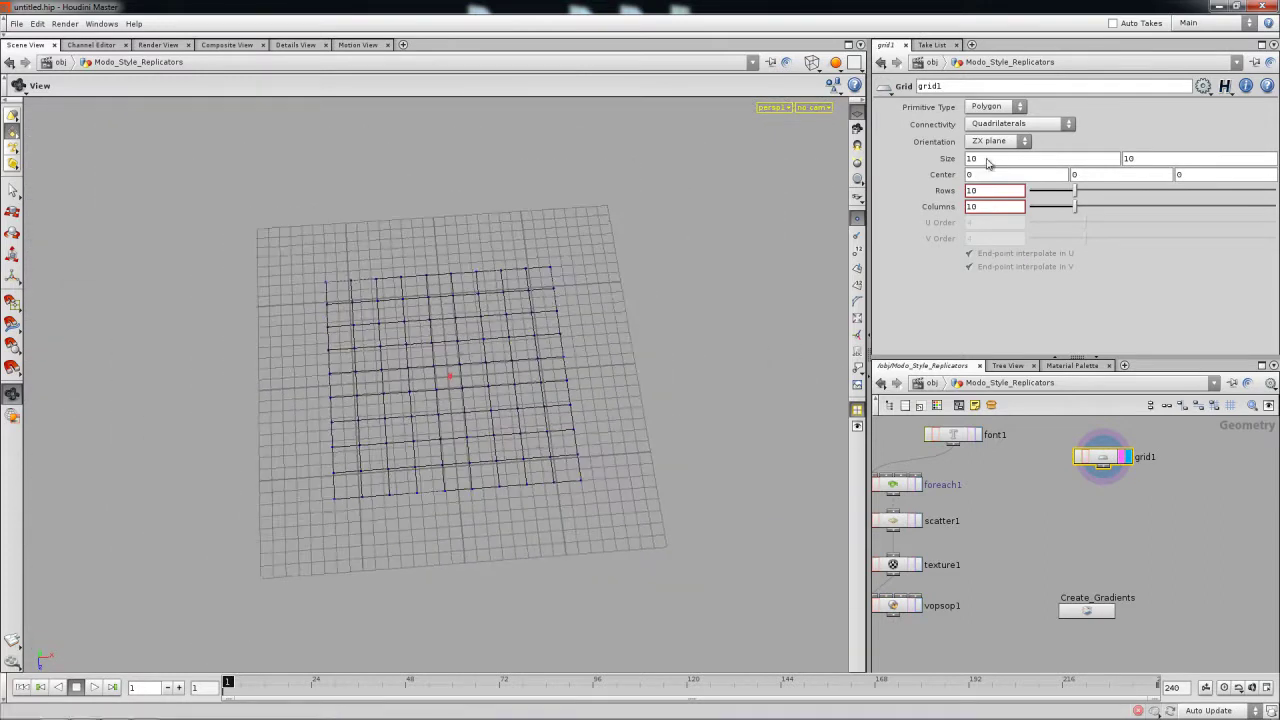
{"action": "middle_click_drag", "start_coordinate": [975, 163], "coordinate": [560, 238]}
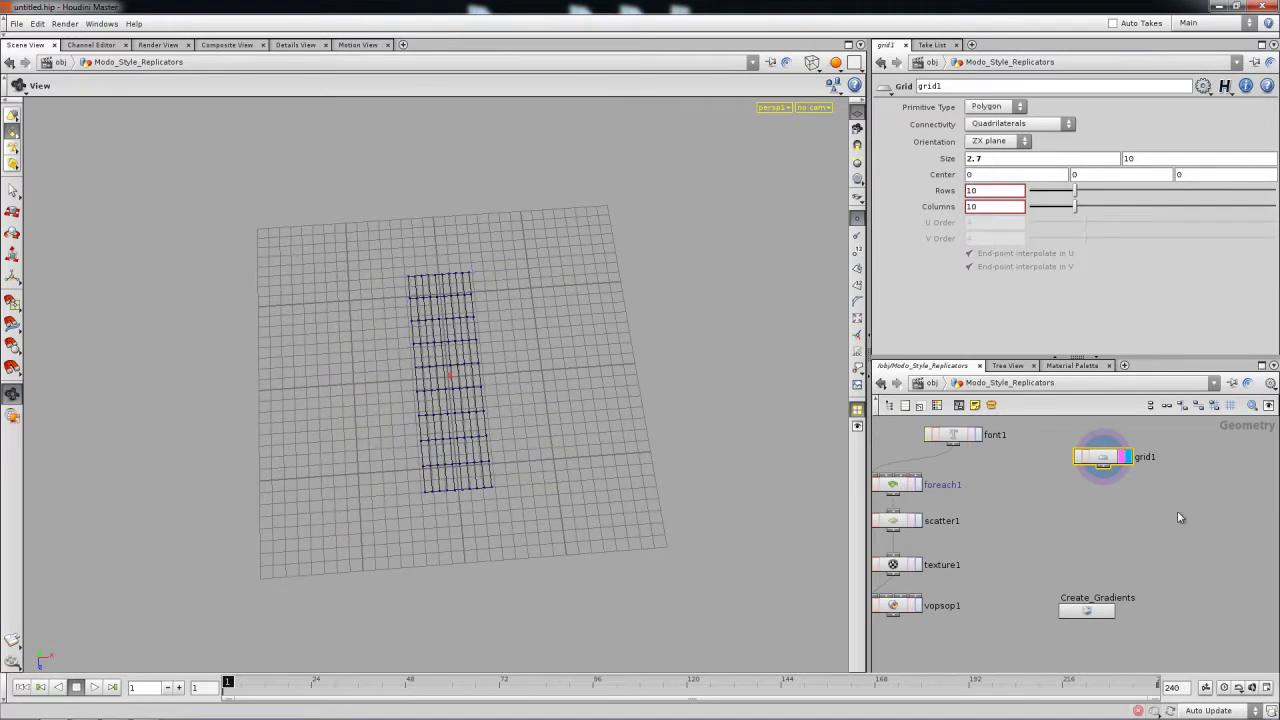
Step: Add a Transform node below the grid node, wire the grid into it and display it
{"action": "middle_click_drag", "start_coordinate": [1058, 515], "coordinate": [1072, 521]}
{"action": "key", "text": "Tab"}
{"action": "type", "text": "tra"}
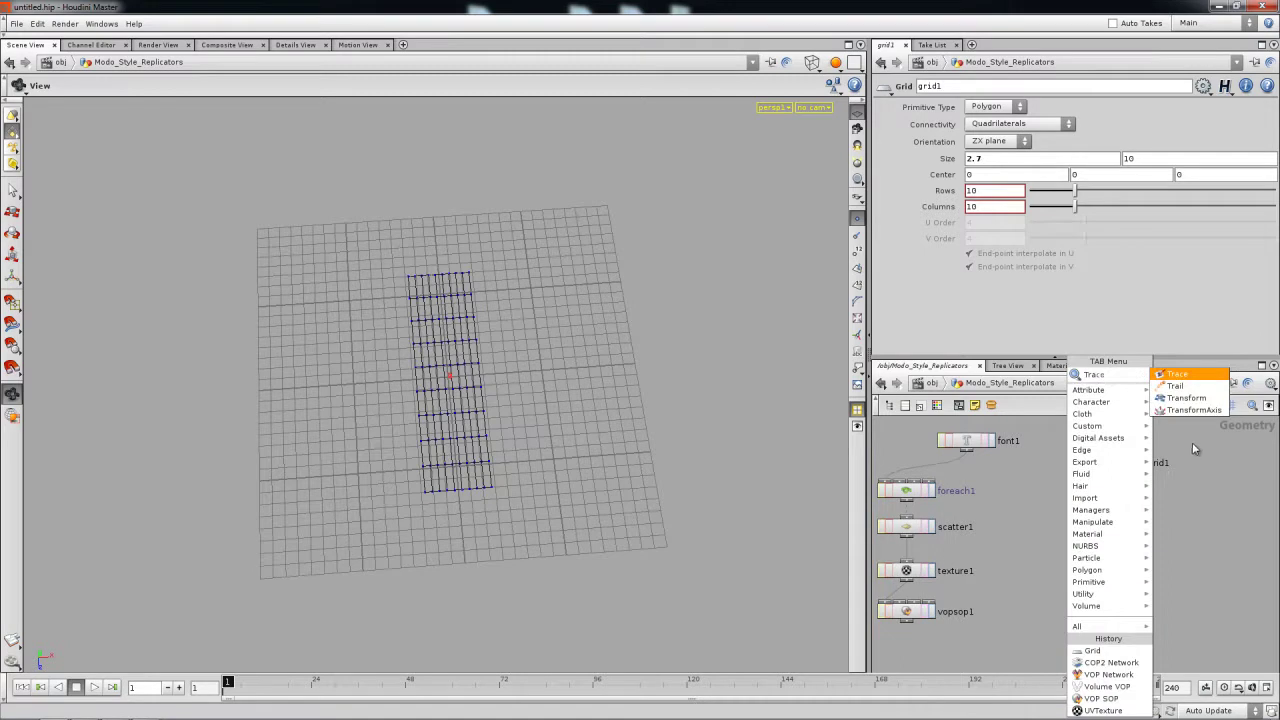
{"action": "left_click", "coordinate": [1192, 398]}
{"action": "left_click", "coordinate": [1104, 506]}
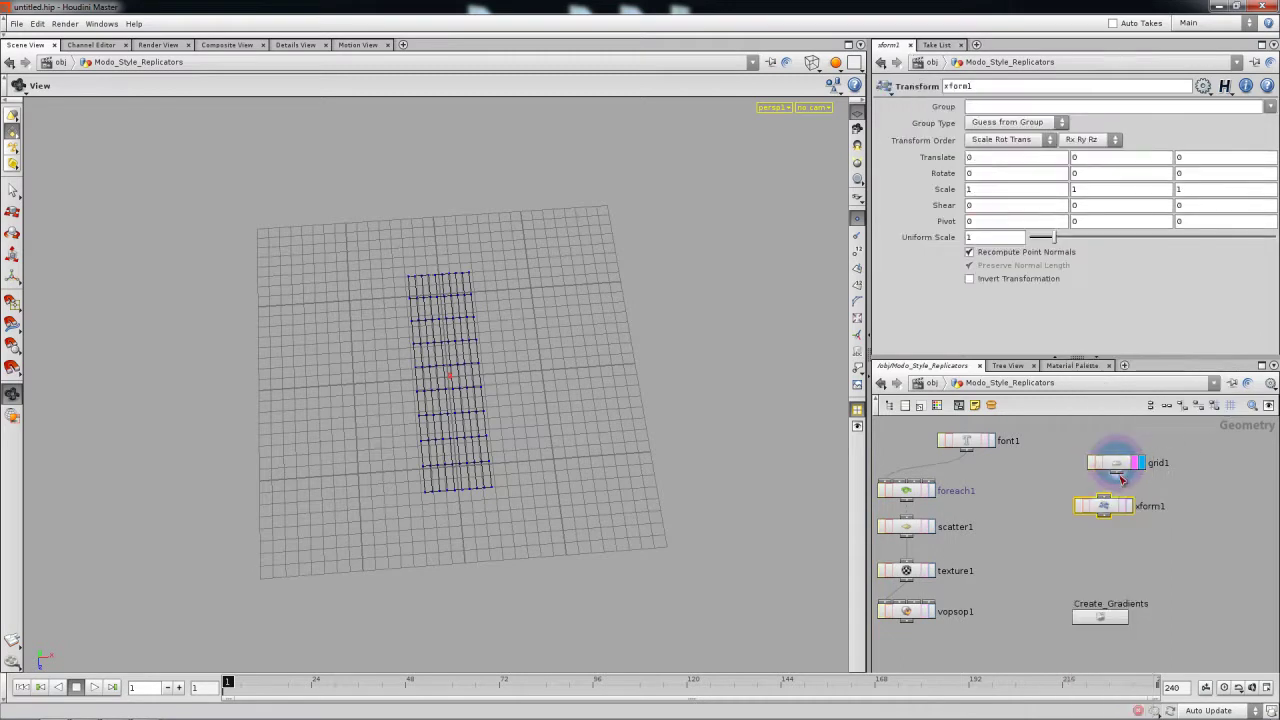
{"action": "left_click_drag", "start_coordinate": [1104, 513], "coordinate": [1117, 518]}
{"action": "left_click", "coordinate": [1139, 511]}
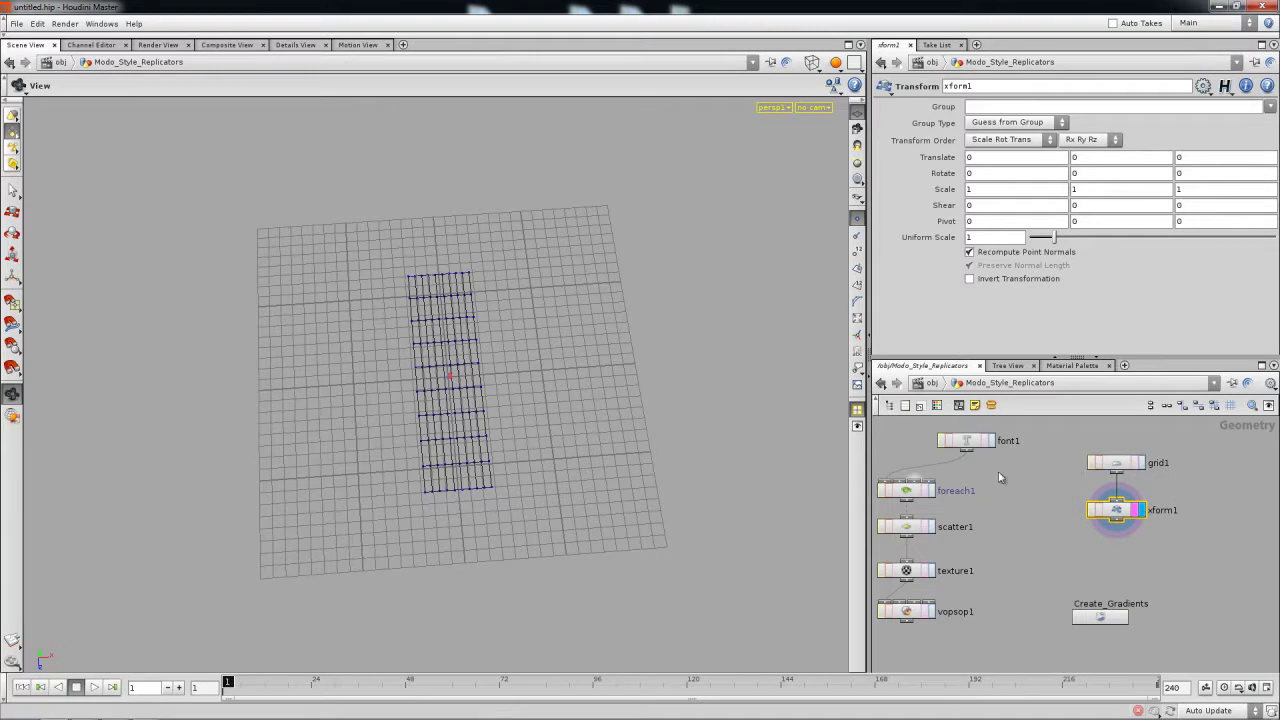
Step: Try a Mountain node after the transform node, display its effect on the strip, and delete it
{"action": "middle_click_drag", "start_coordinate": [1114, 539], "coordinate": [1098, 530]}
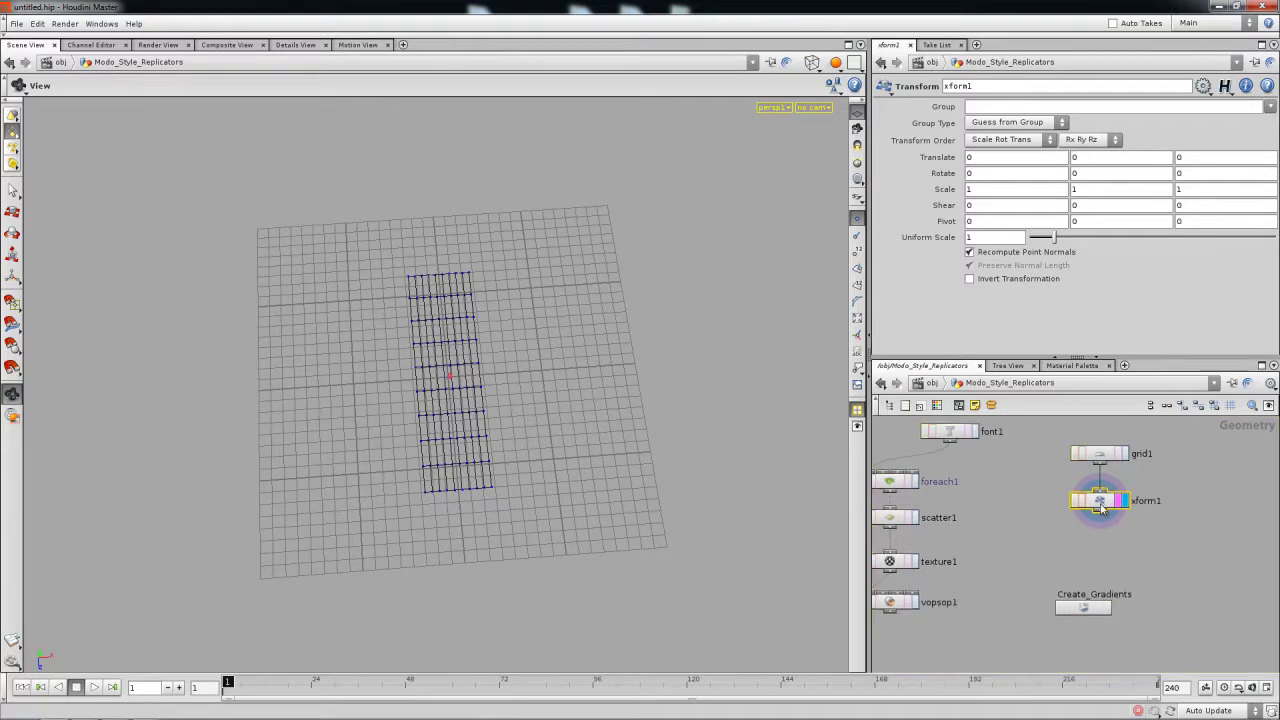
{"action": "key", "text": "Tab"}
{"action": "type", "text": "Mountain"}
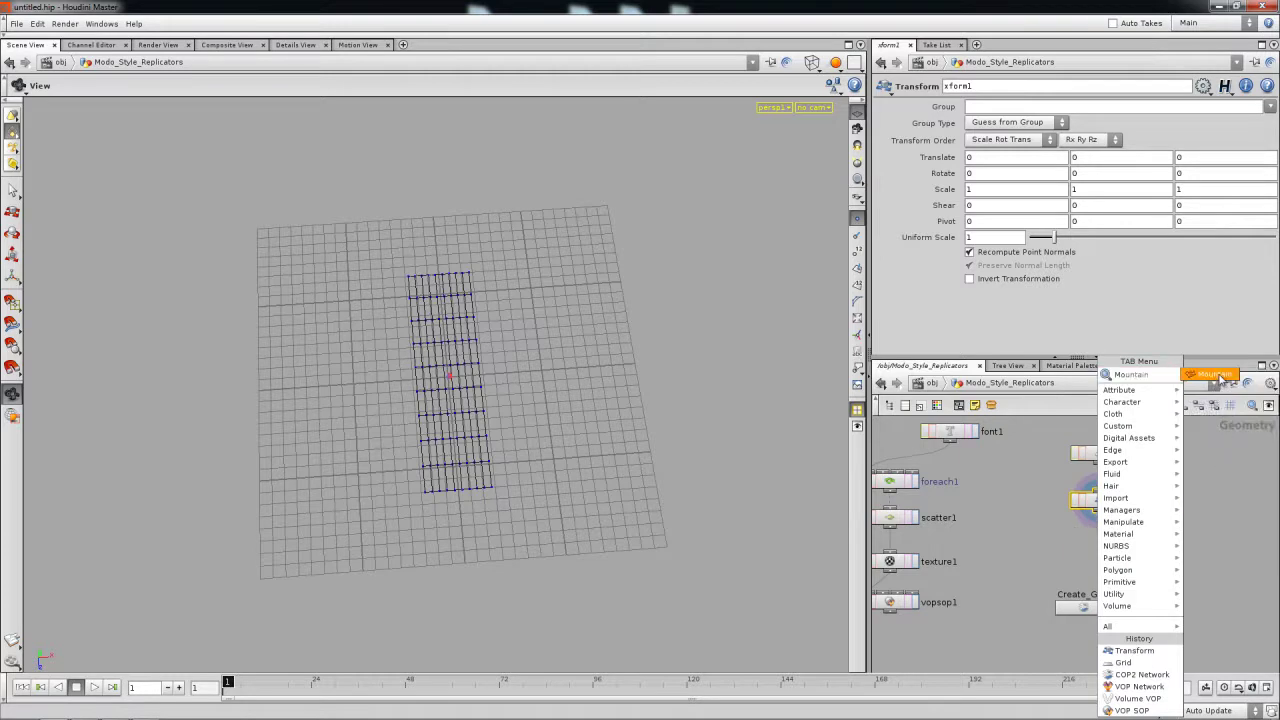
{"action": "left_click", "coordinate": [1213, 374]}
{"action": "left_click", "coordinate": [1105, 540]}
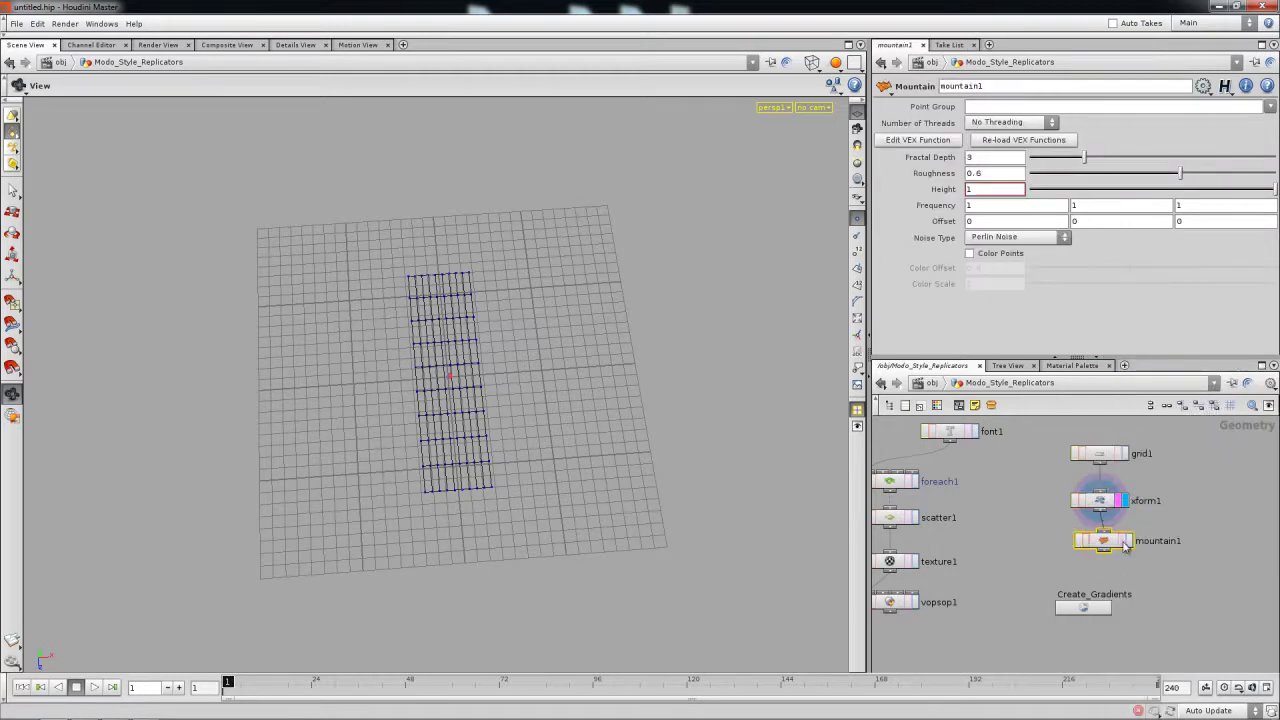
{"action": "left_click", "coordinate": [1124, 541]}
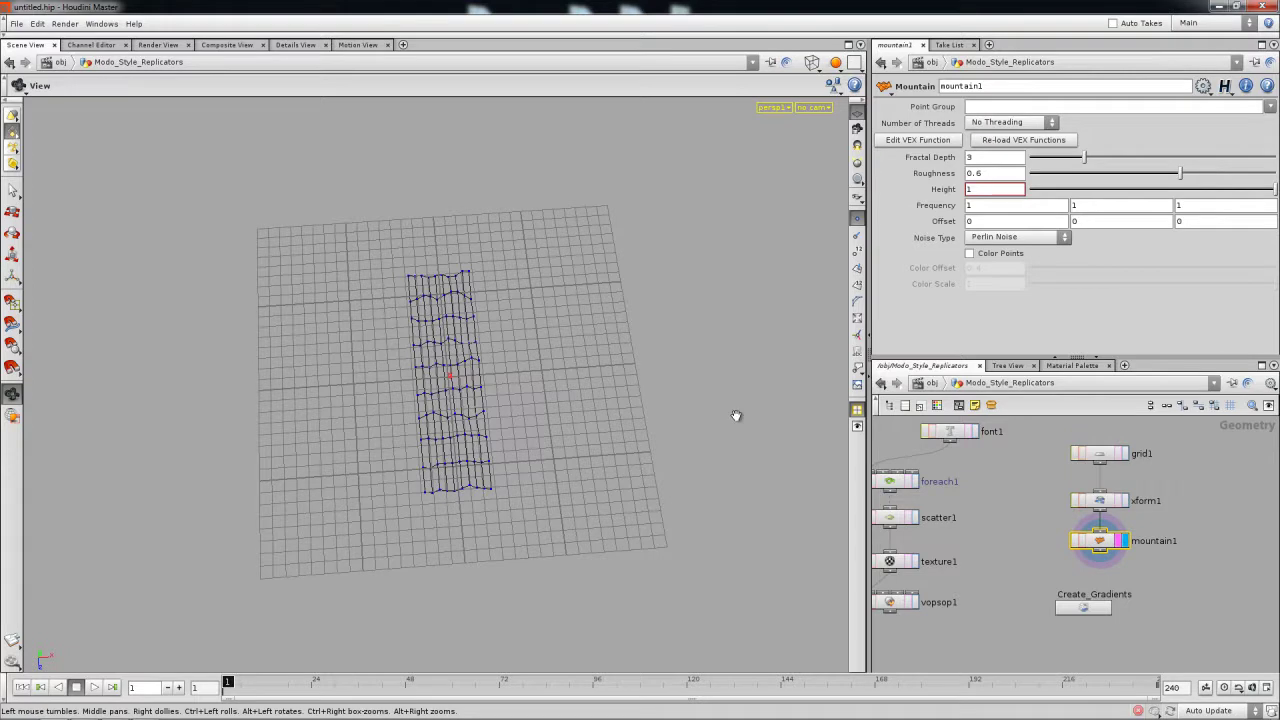
{"action": "left_click_drag", "start_coordinate": [497, 434], "coordinate": [490, 332]}
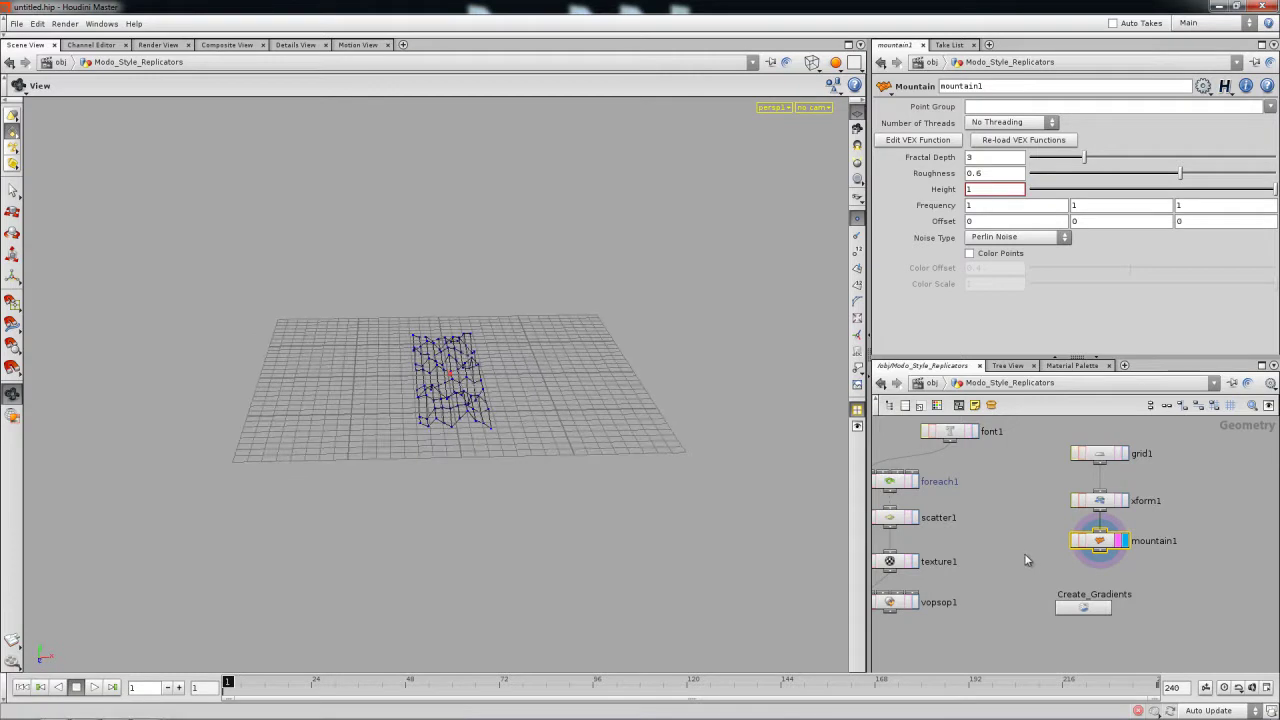
{"action": "key", "text": "Delete"}
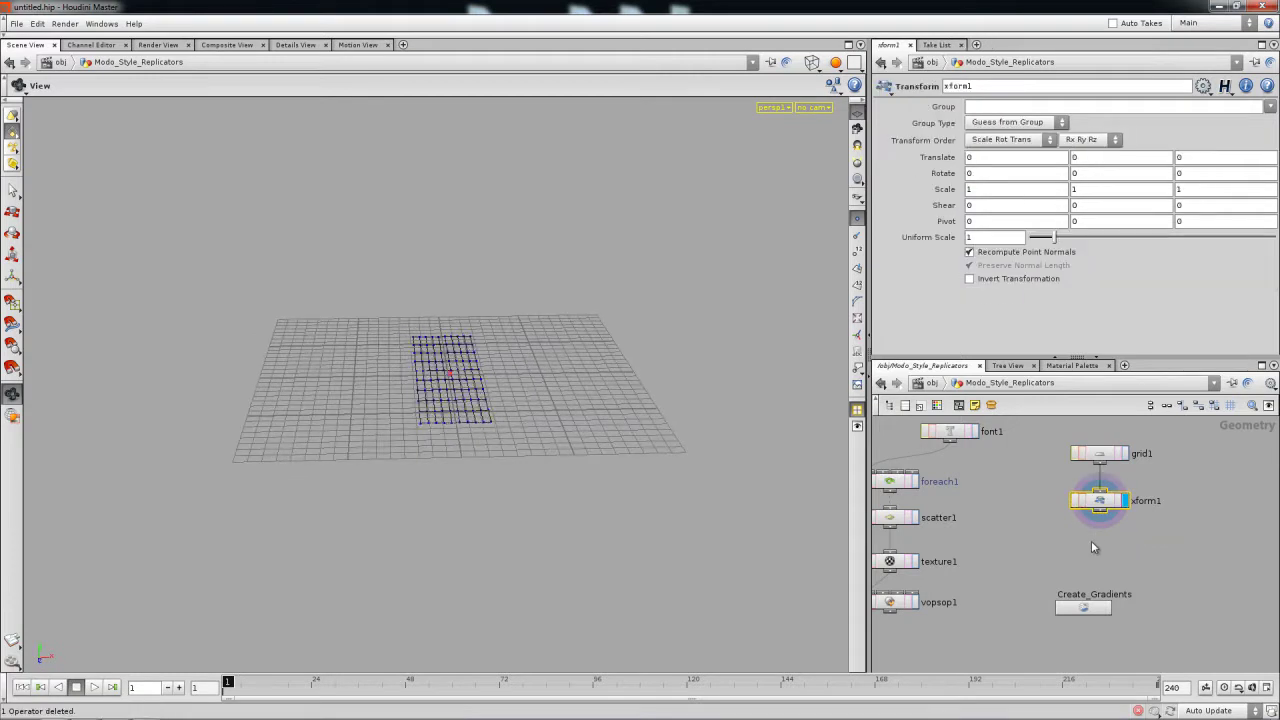
Step: Add a Null node fed by the transform node, display it and rename it To_COPS
{"action": "scroll", "coordinate": [1085, 545], "scroll_direction": "up", "scroll_amount": 2}
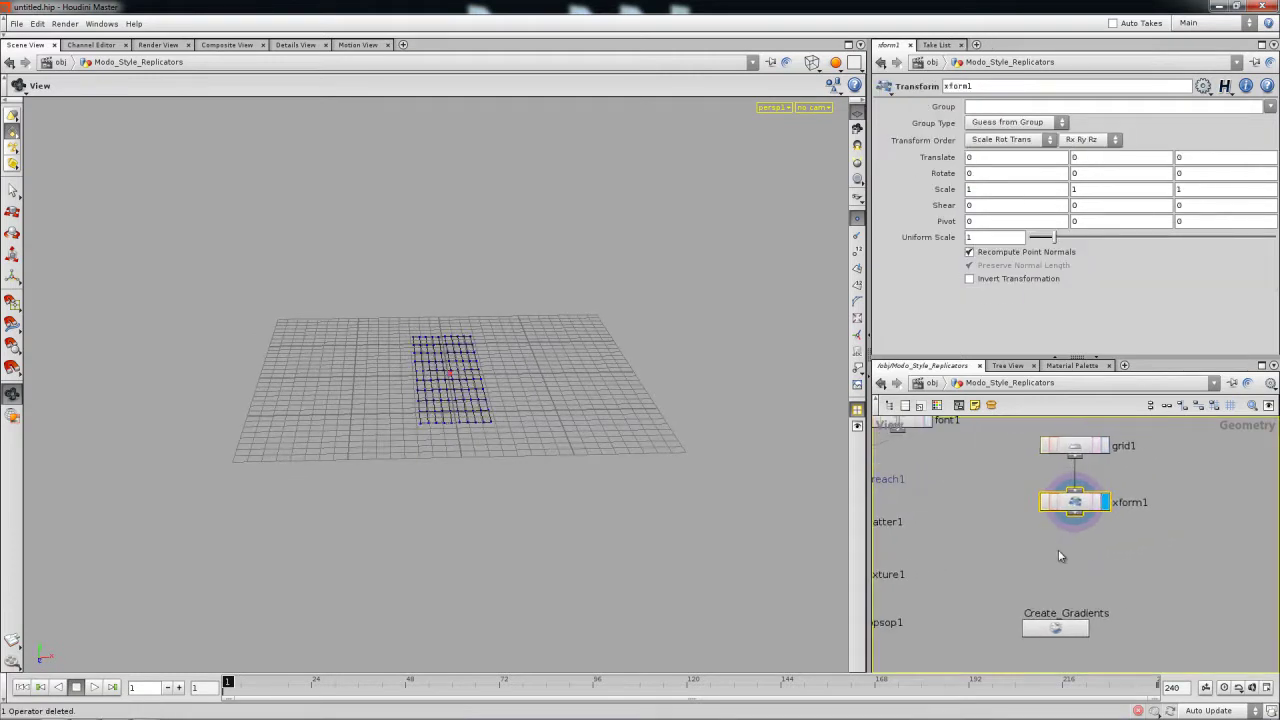
{"action": "key", "text": "Tab"}
{"action": "type", "text": "null"}
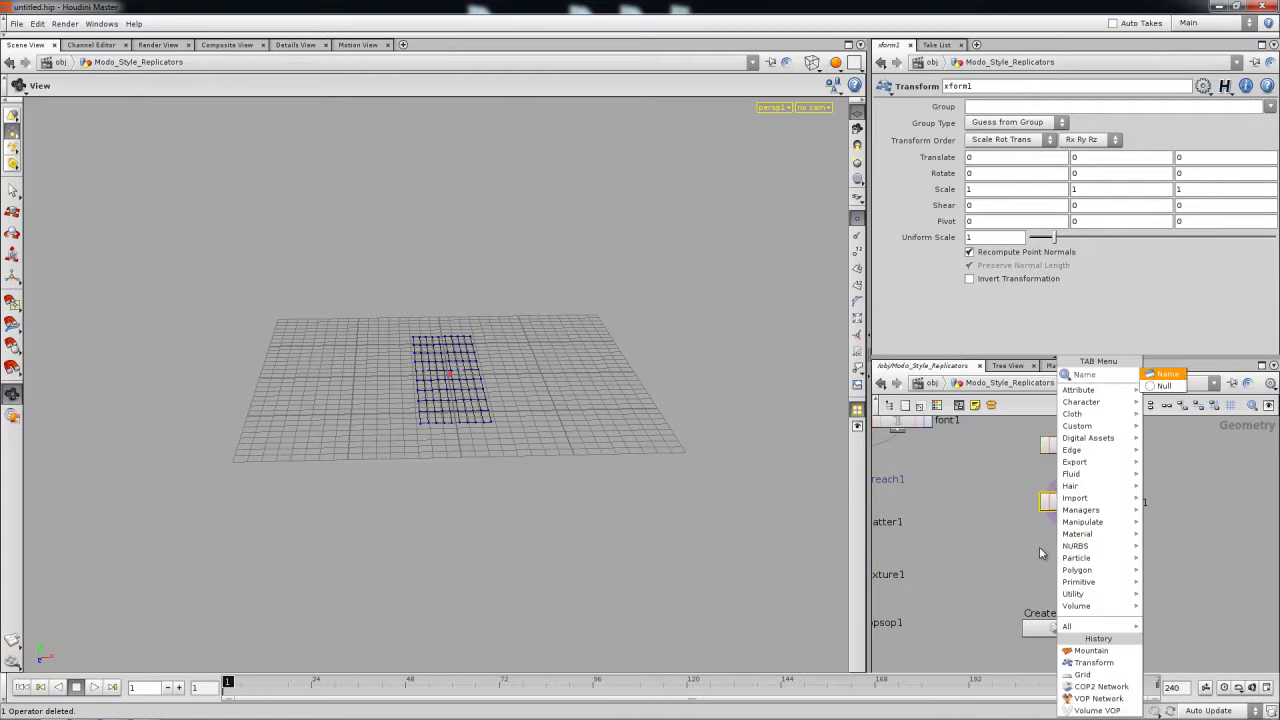
{"action": "key", "text": "Return"}
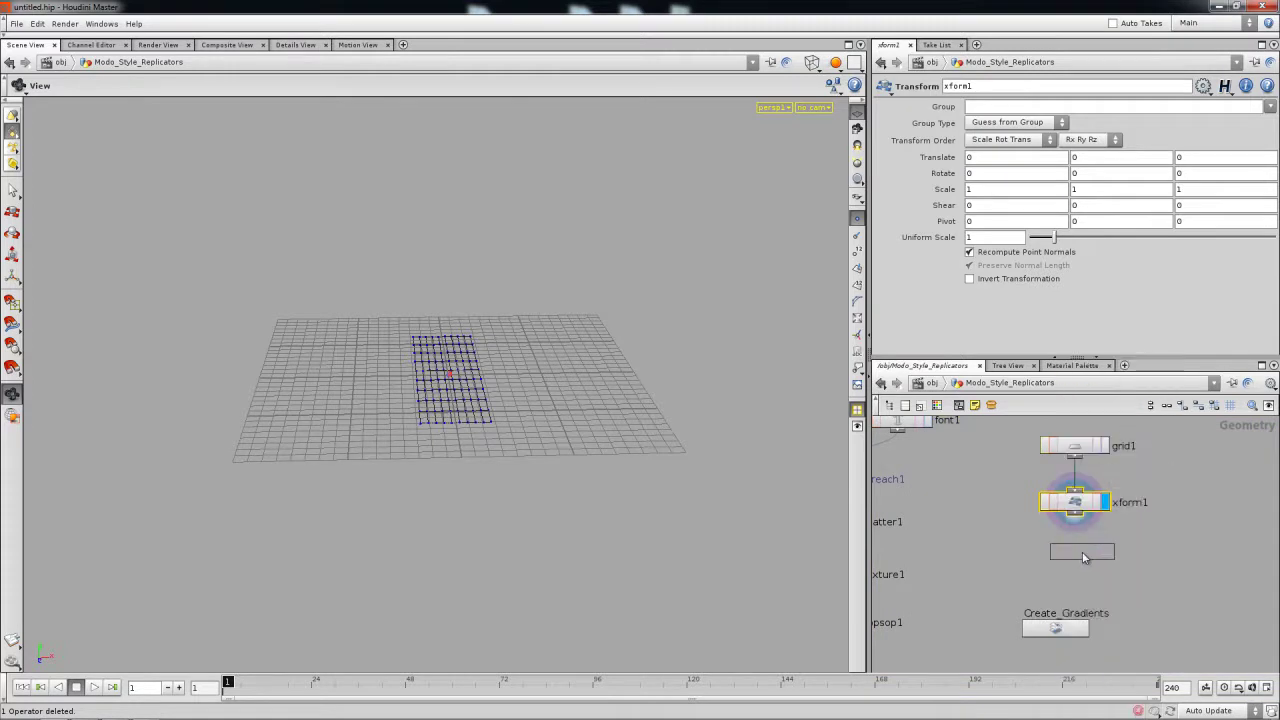
{"action": "left_click", "coordinate": [1082, 552]}
{"action": "left_click_drag", "start_coordinate": [551, 425], "coordinate": [551, 479]}
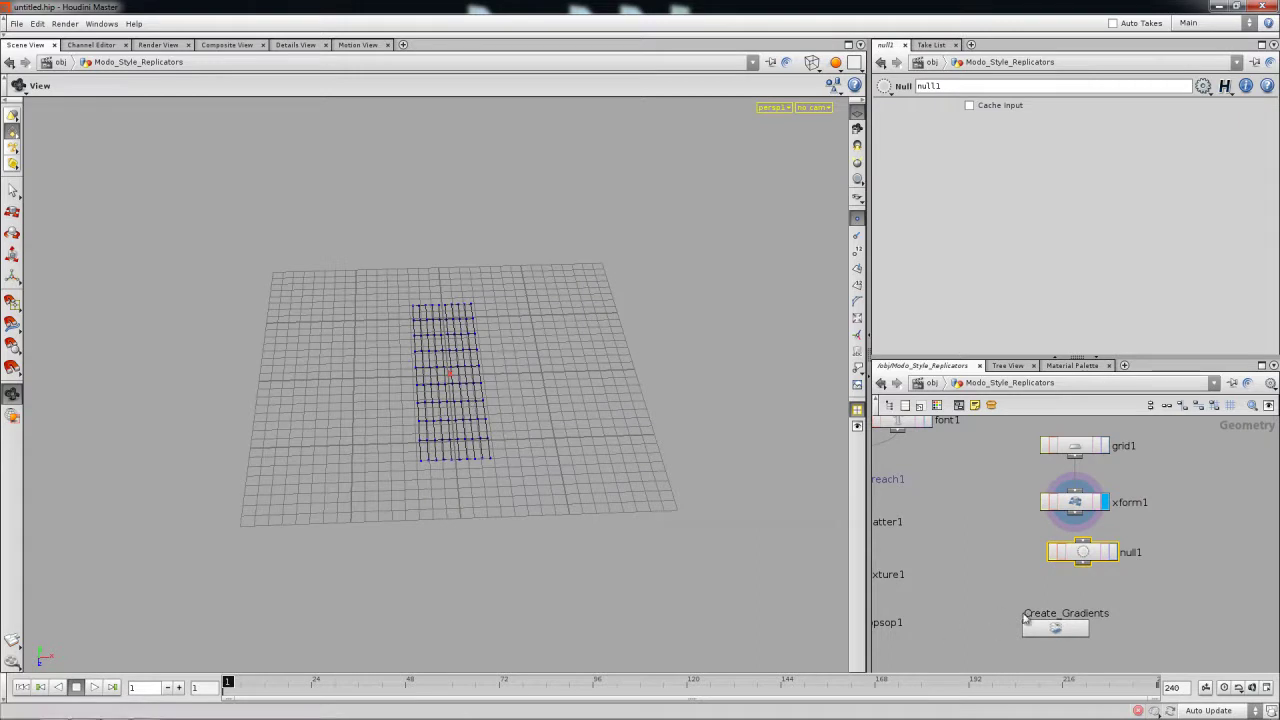
{"action": "left_click_drag", "start_coordinate": [1073, 514], "coordinate": [1077, 558]}
{"action": "left_click", "coordinate": [1105, 552]}
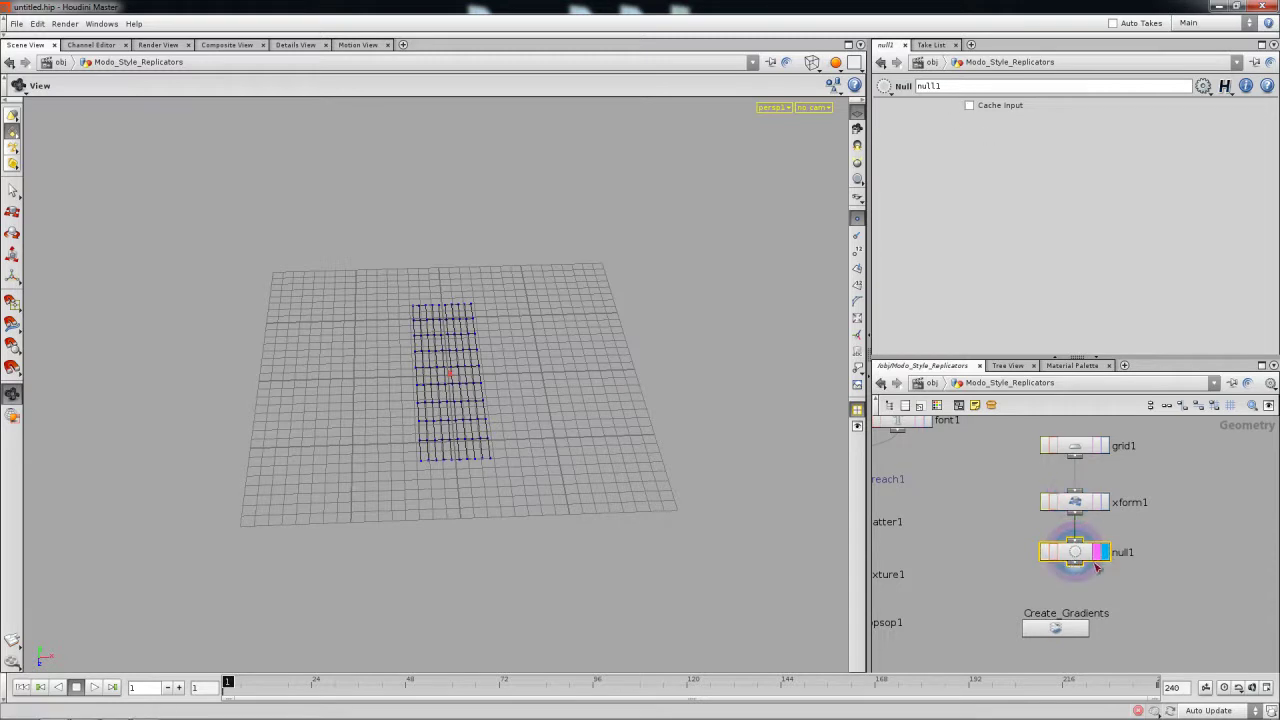
{"action": "double_click", "coordinate": [962, 89]}
{"action": "key", "text": "Return"}
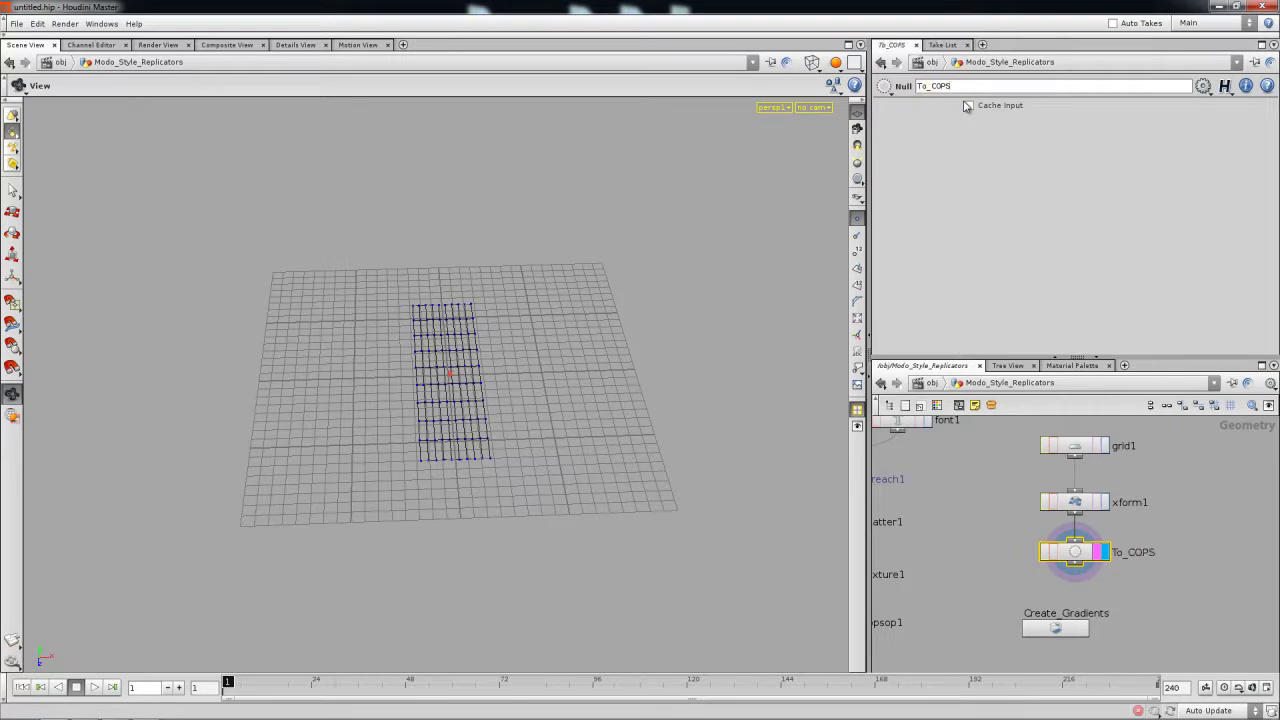
Step: Align Create_Gradients below To_COPS, enter its network and show it in the Composite View
{"action": "scroll", "coordinate": [1004, 588], "scroll_direction": "down", "scroll_amount": 3}
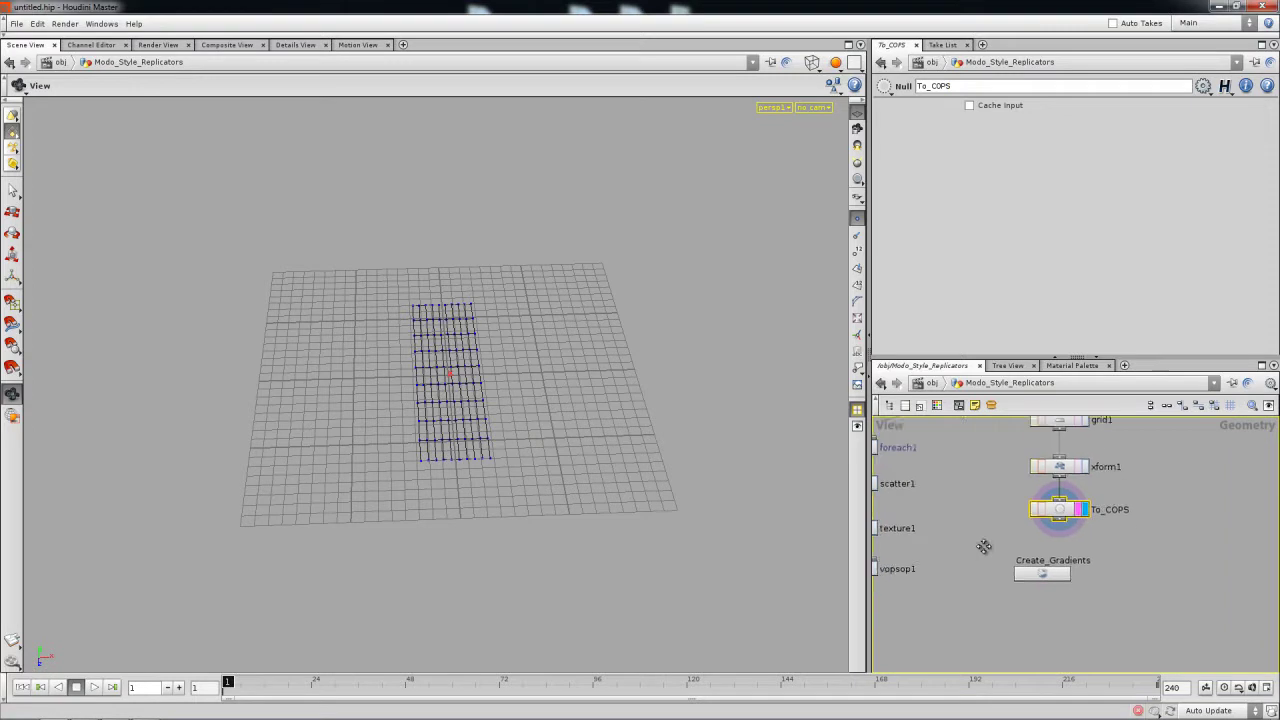
{"action": "left_click_drag", "start_coordinate": [1037, 574], "coordinate": [1053, 578]}
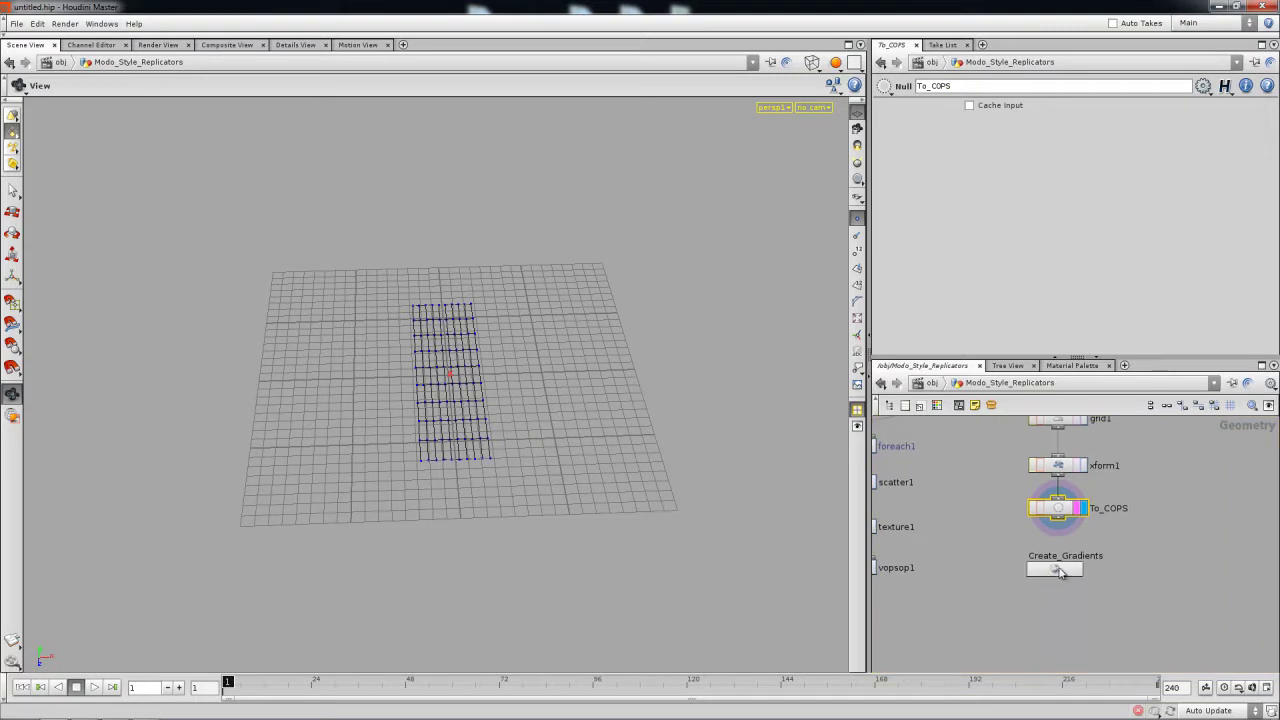
{"action": "double_click", "coordinate": [1055, 570]}
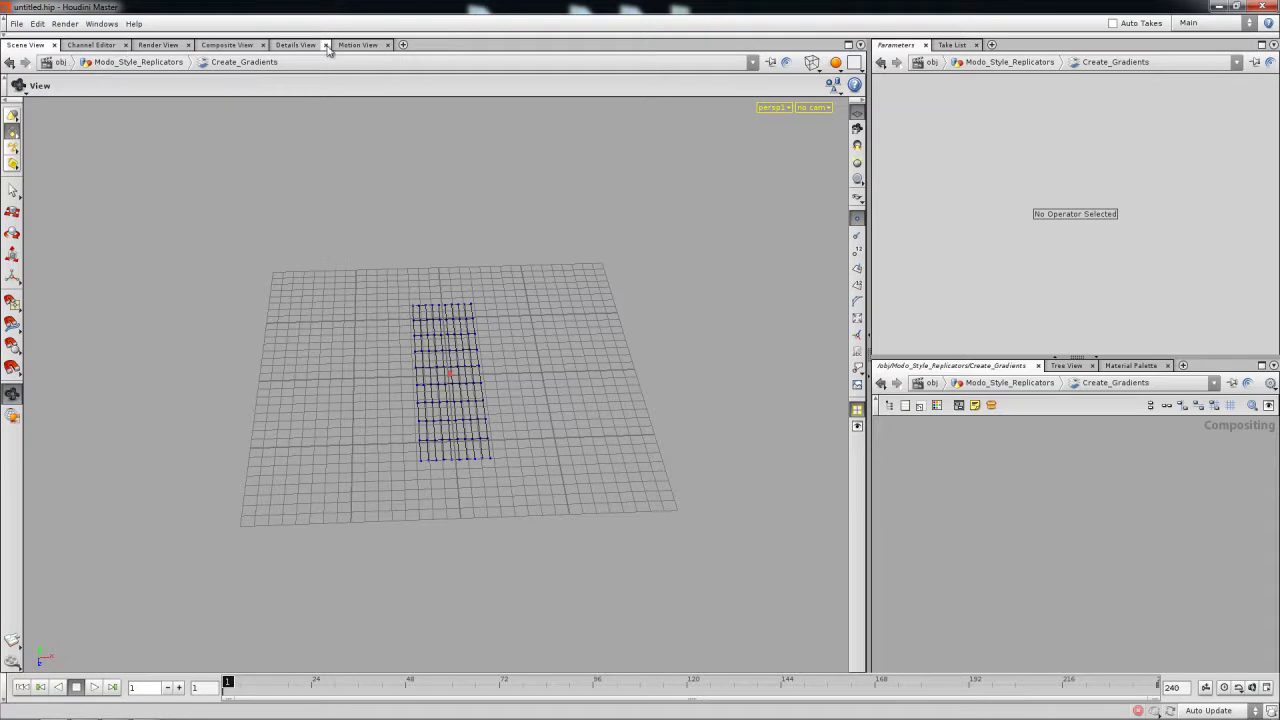
{"action": "left_click", "coordinate": [404, 45]}
{"action": "mouse_move", "coordinate": [455, 70]}
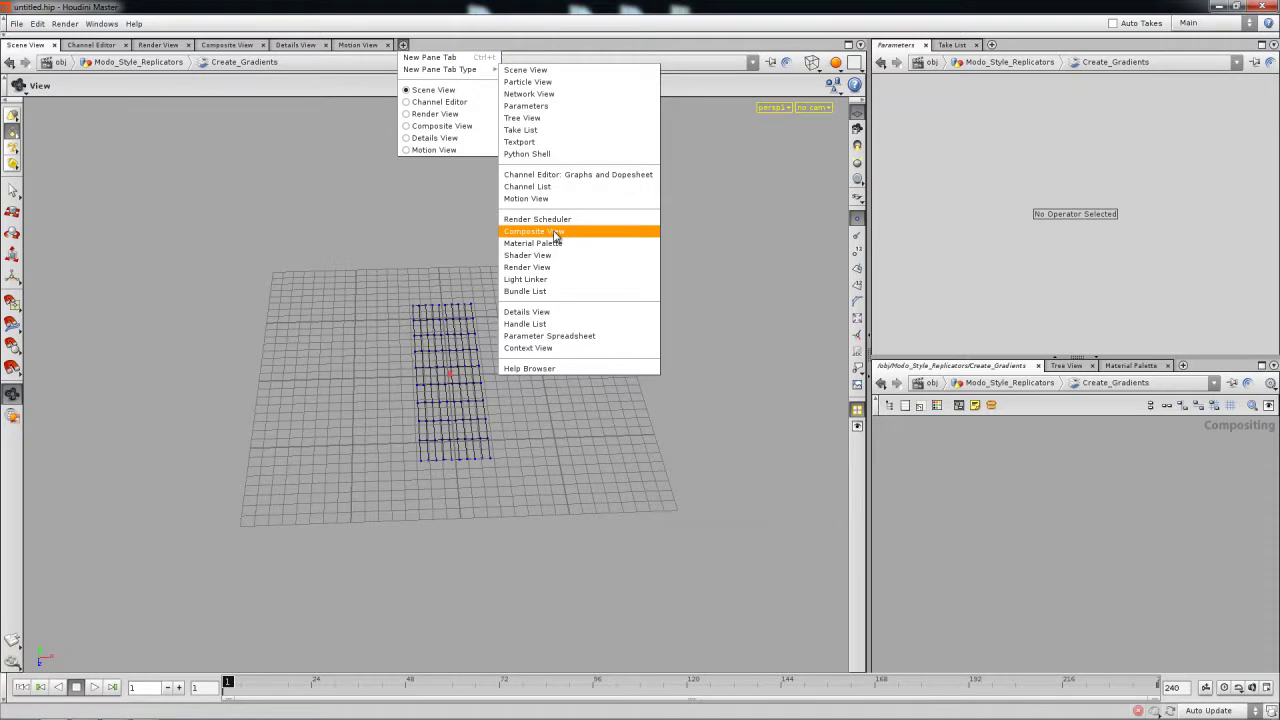
{"action": "left_click", "coordinate": [348, 242]}
{"action": "left_click", "coordinate": [228, 45]}
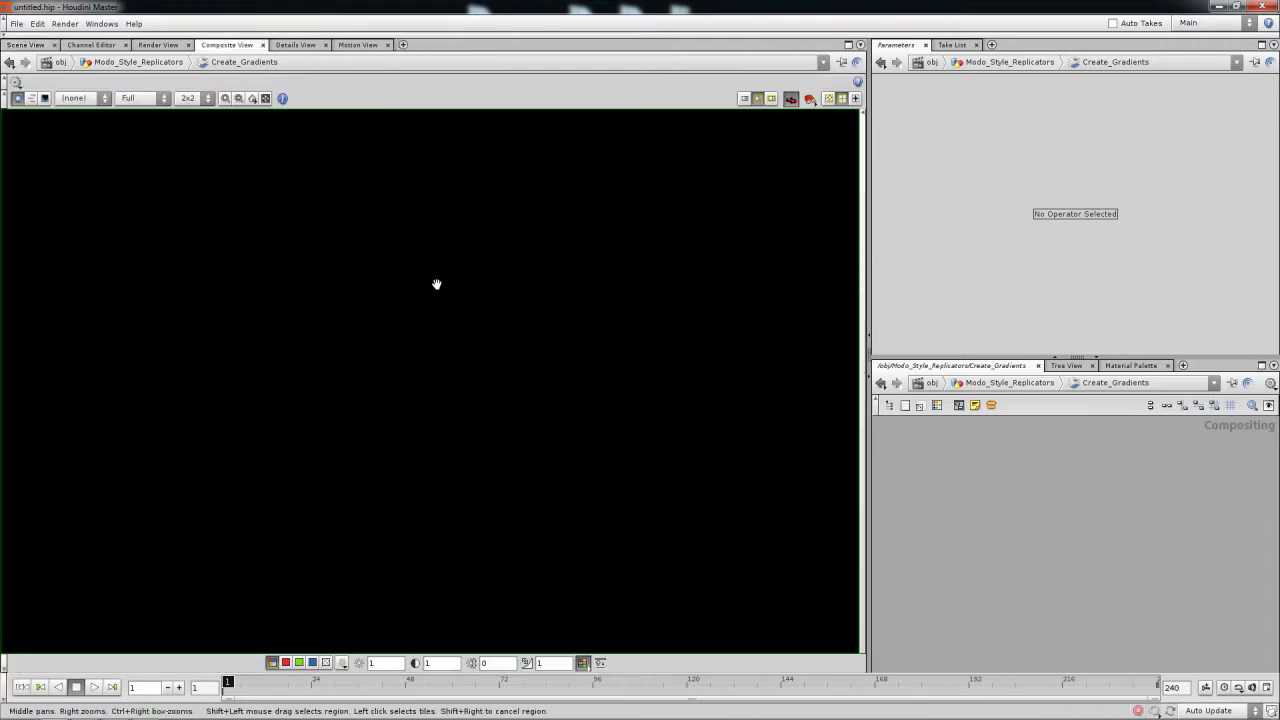
Step: Add a Geometry node to the Create_Gradients compositing network
{"action": "key", "text": "Tab"}
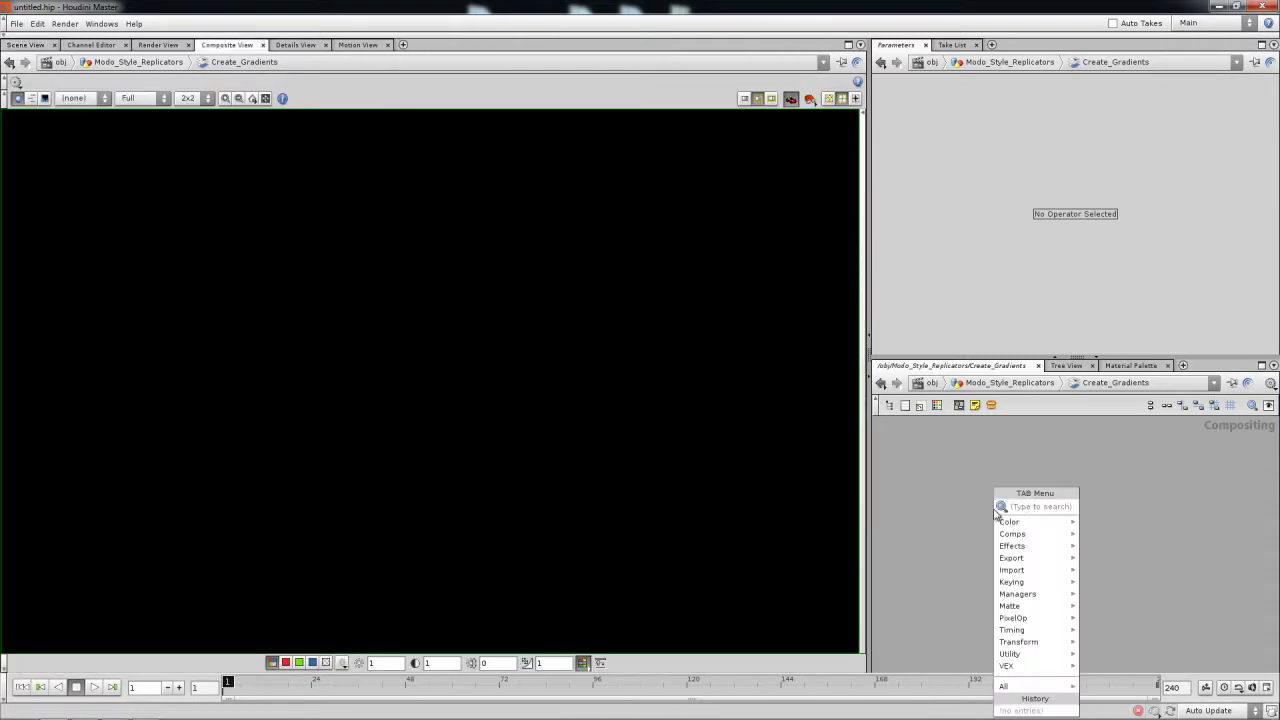
{"action": "type", "text": "geo"}
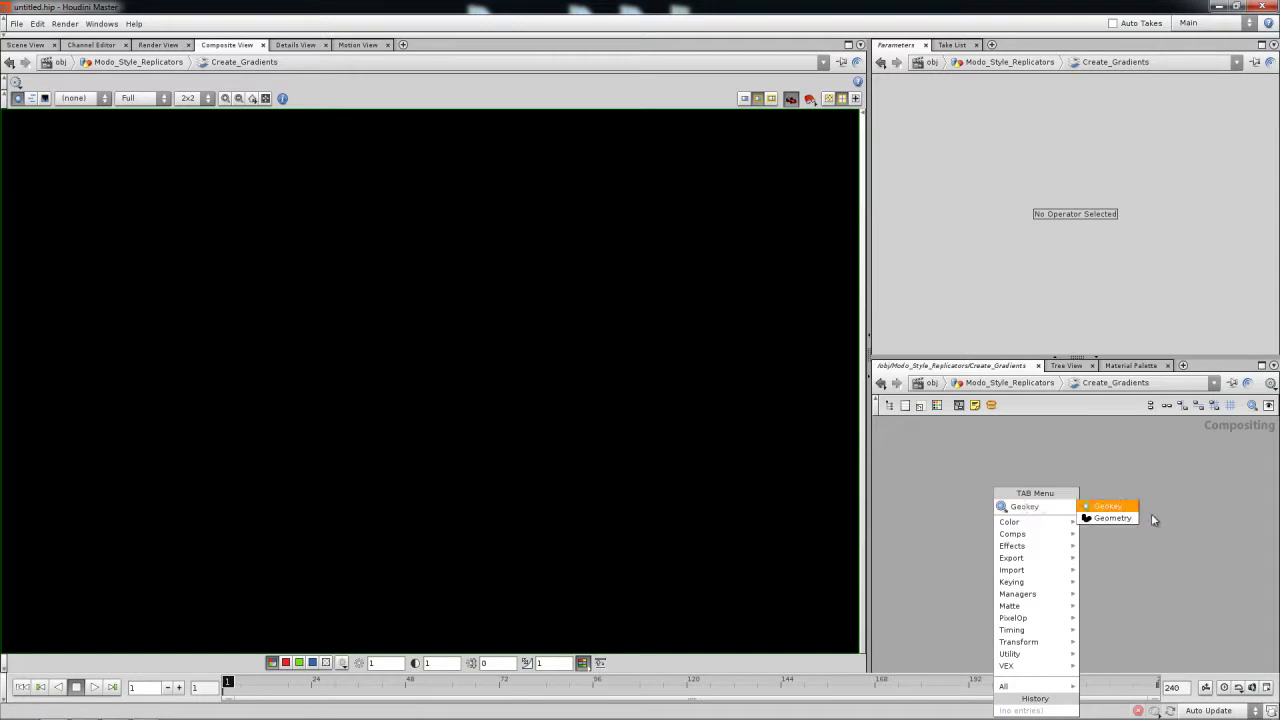
{"action": "left_click", "coordinate": [1110, 518]}
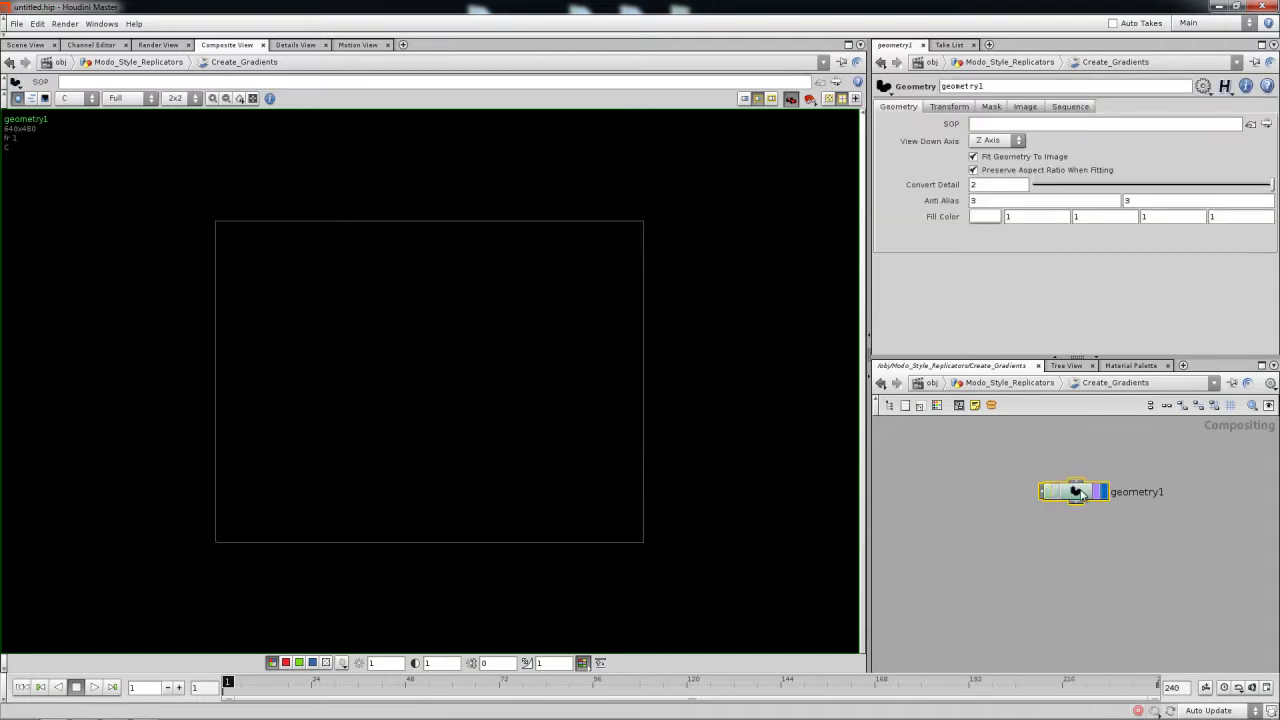
Step: Load the To_COPS null as the Geometry node's SOP and set its View Down Axis to Y Axis
{"action": "left_click", "coordinate": [1266, 123]}
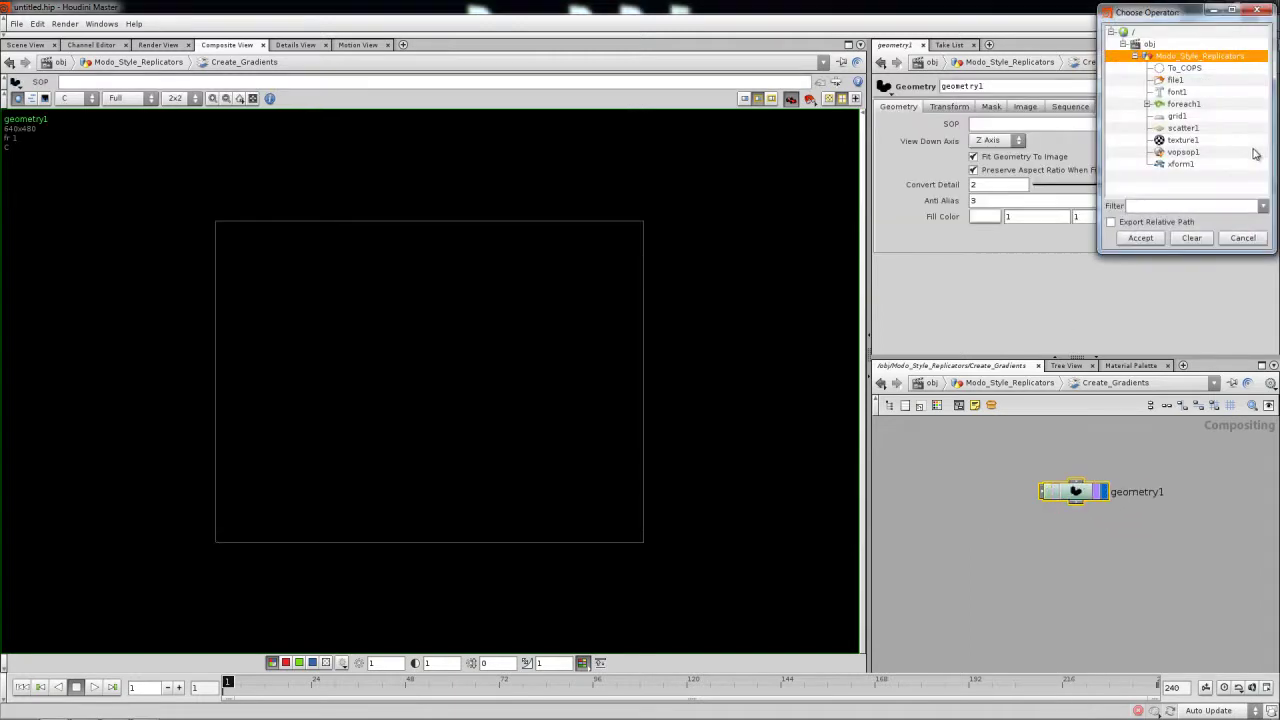
{"action": "left_click", "coordinate": [1180, 68]}
{"action": "left_click", "coordinate": [1140, 238]}
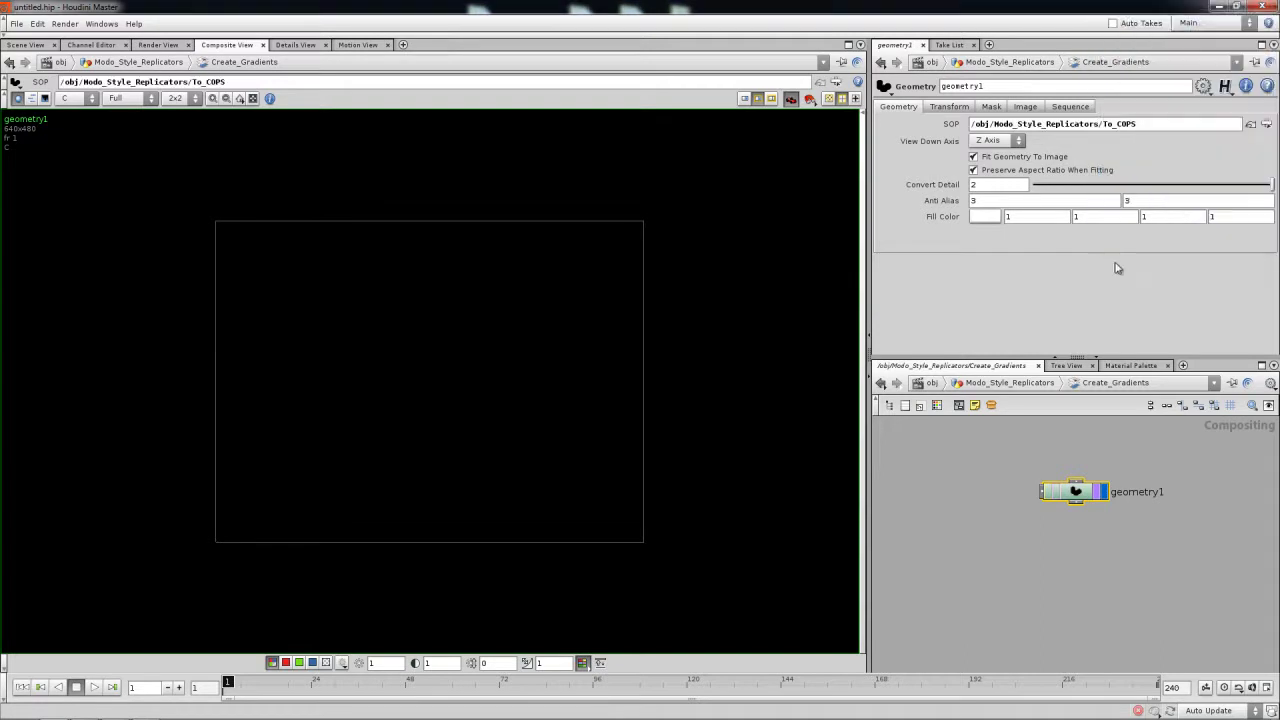
{"action": "left_click", "coordinate": [996, 143]}
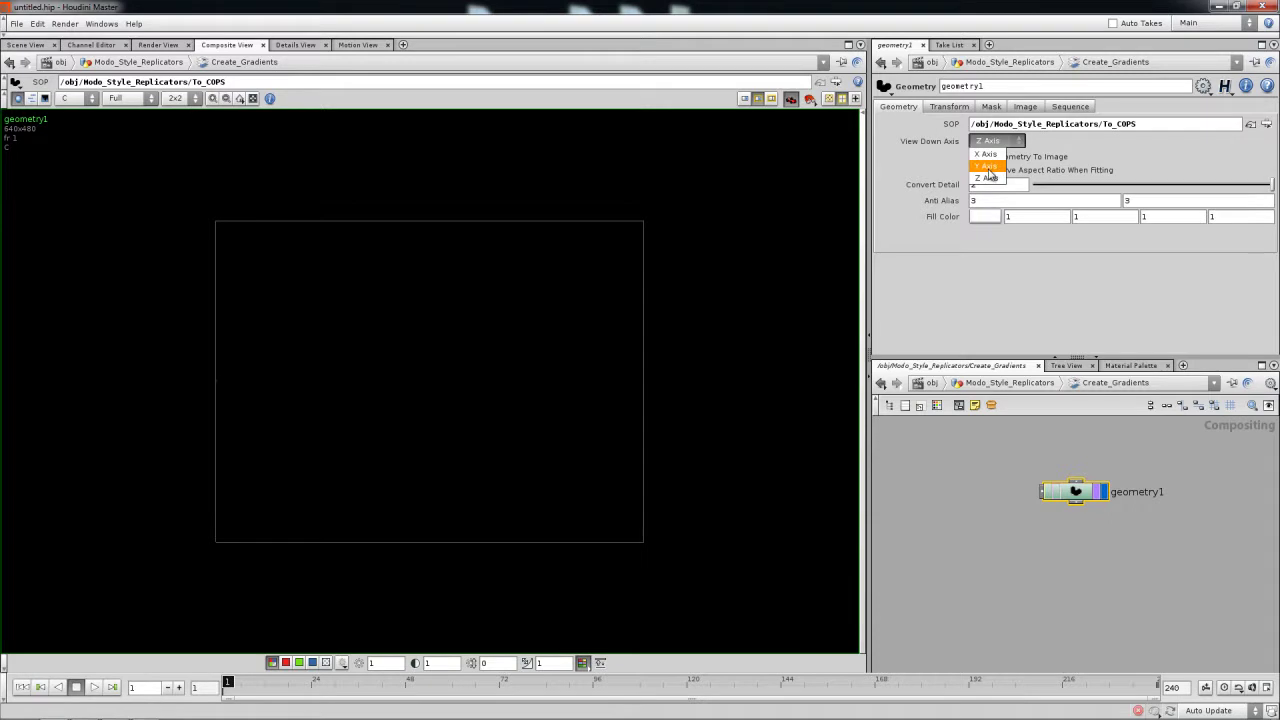
{"action": "left_click", "coordinate": [987, 166]}
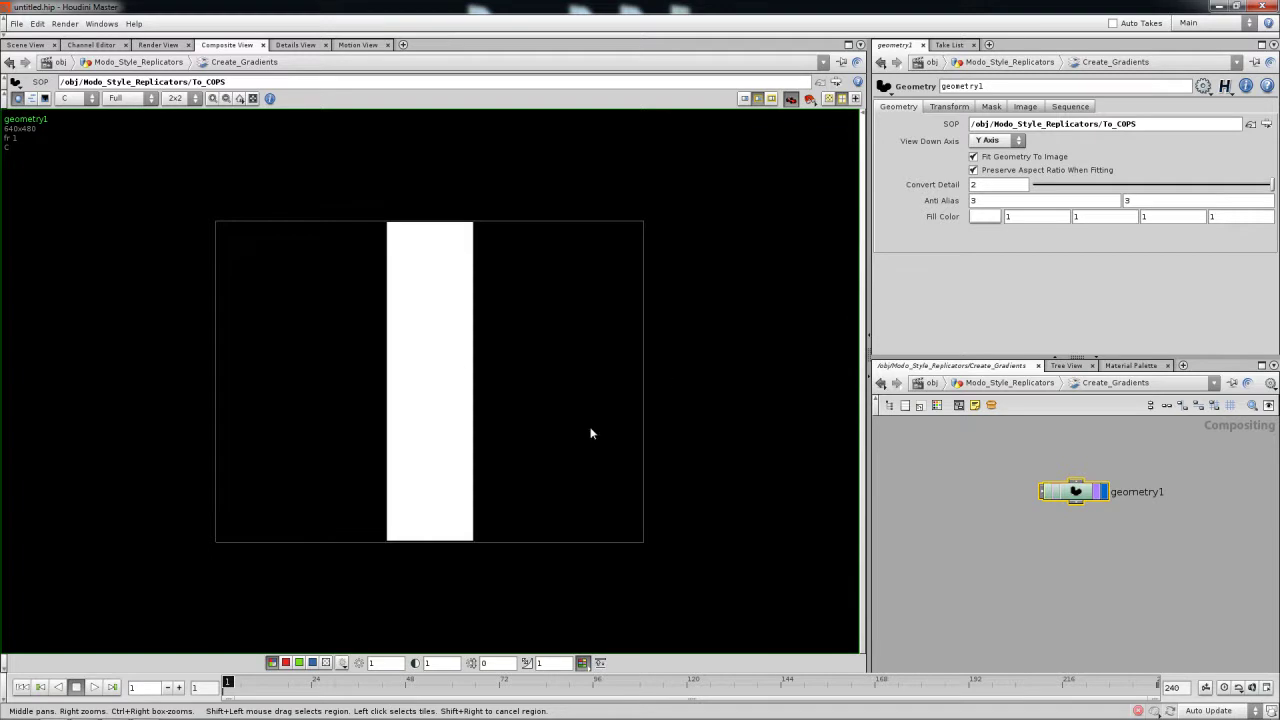
Step: Add a Color node beside the Geometry node in the compositing network
{"action": "left_click", "coordinate": [1035, 593]}
{"action": "key", "text": "Tab"}
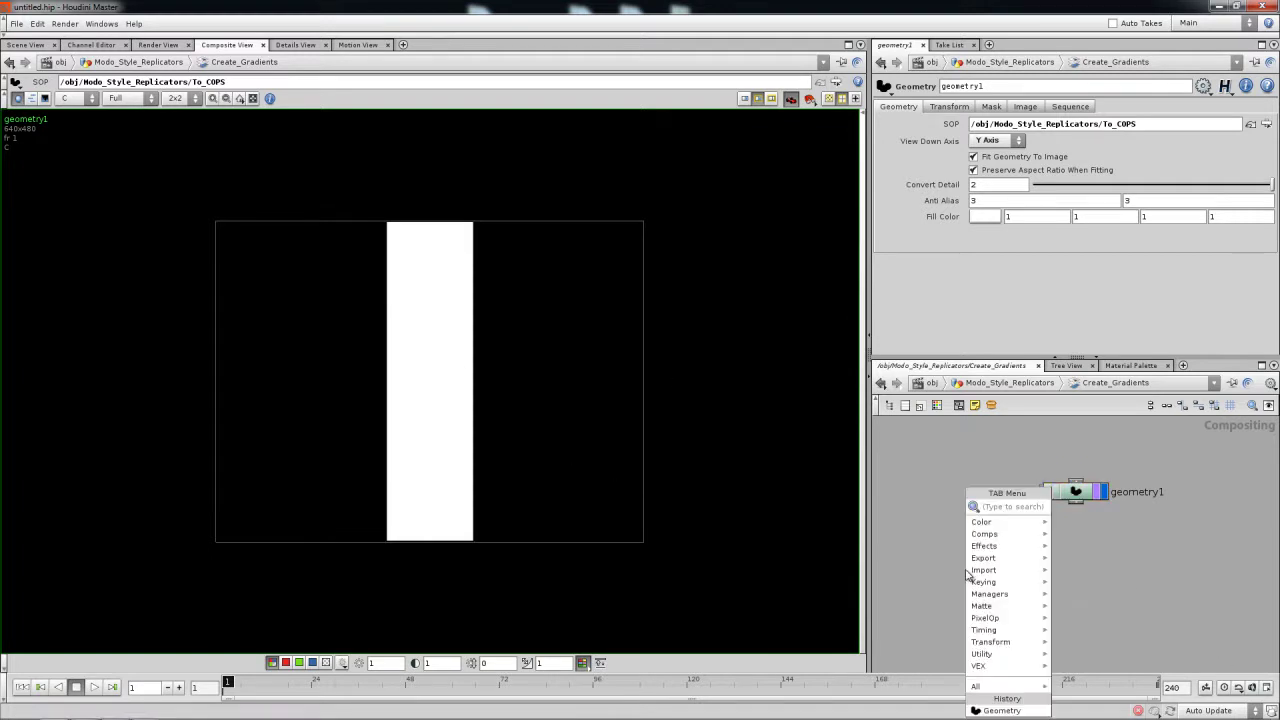
{"action": "mouse_move", "coordinate": [1022, 539]}
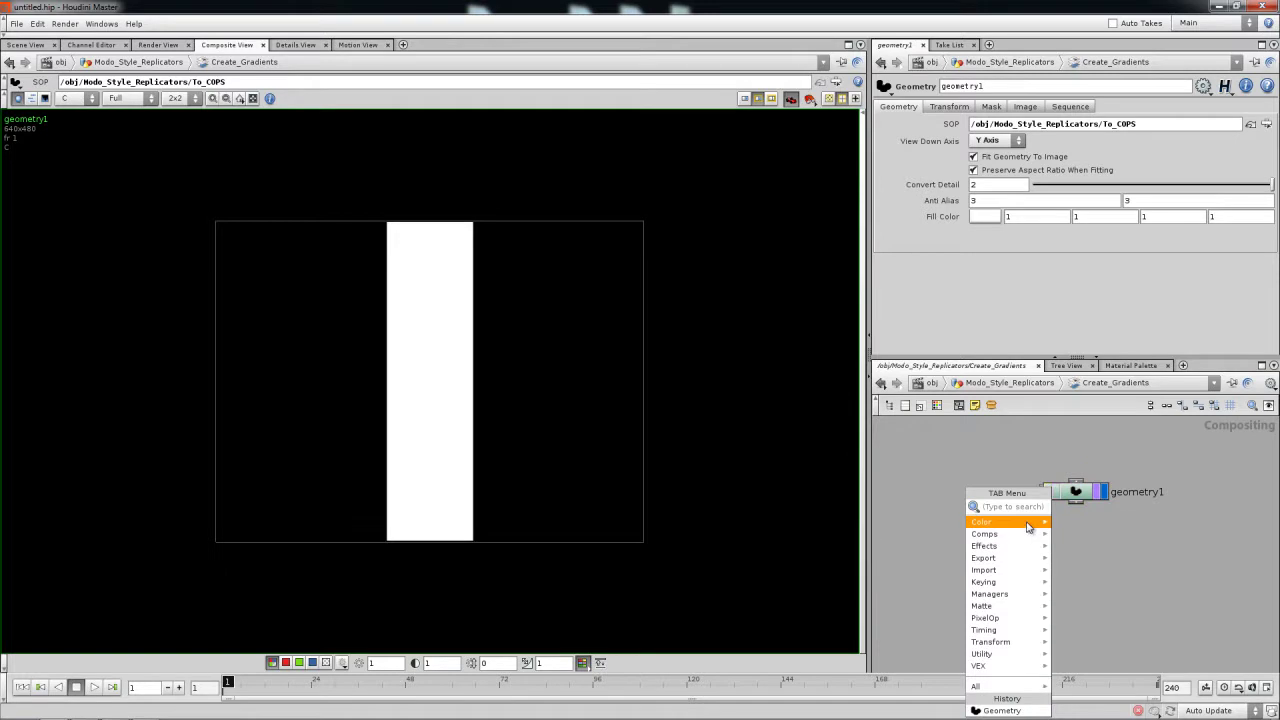
{"action": "mouse_move", "coordinate": [990, 522]}
{"action": "left_click", "coordinate": [1076, 535]}
{"action": "left_click", "coordinate": [972, 520]}
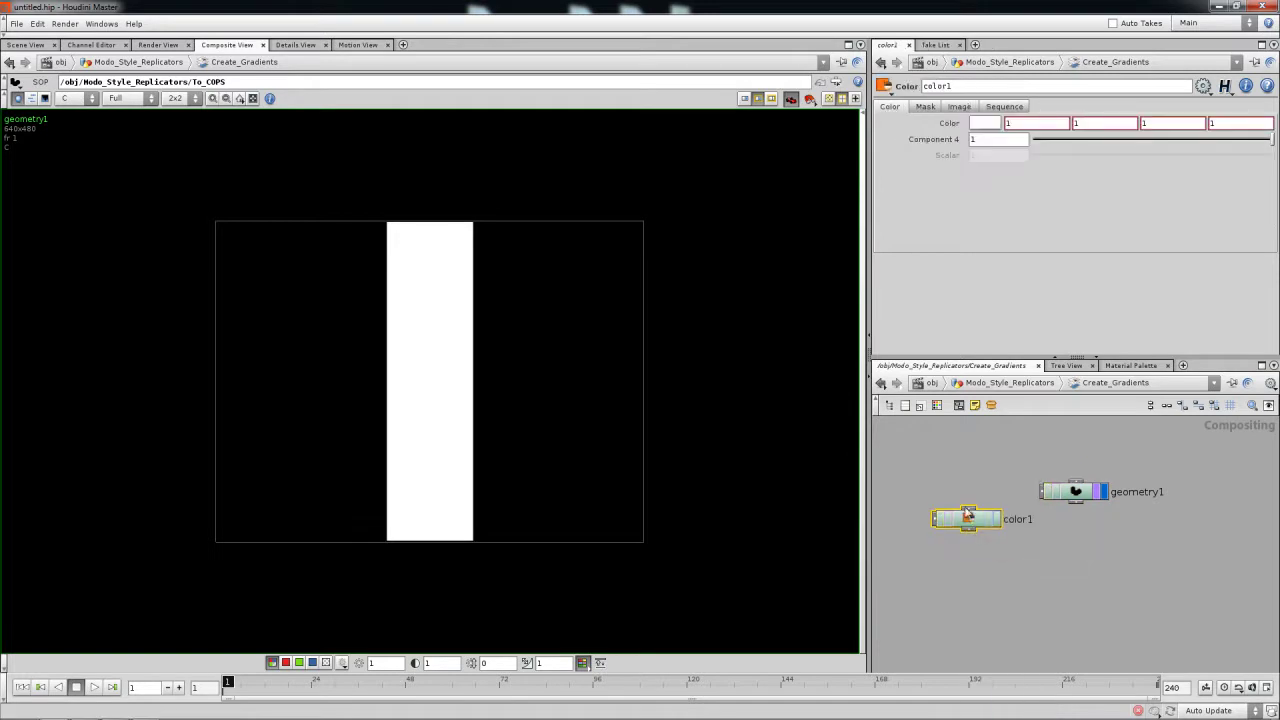
Step: Enable Override Size on the first Color node, set it to 640 by 40, and display the node's image
{"action": "left_click", "coordinate": [957, 107]}
{"action": "left_click", "coordinate": [884, 123]}
{"action": "left_click_drag", "start_coordinate": [1148, 127], "coordinate": [1064, 147]}
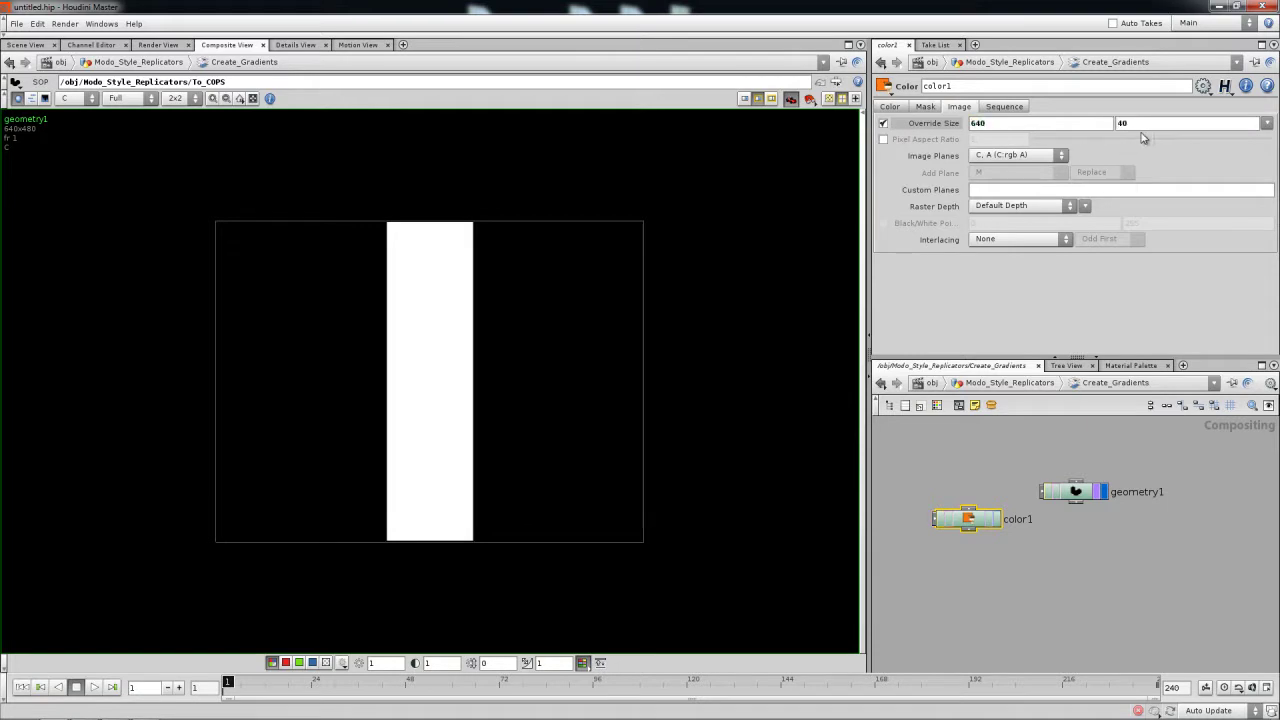
{"action": "left_click", "coordinate": [995, 519]}
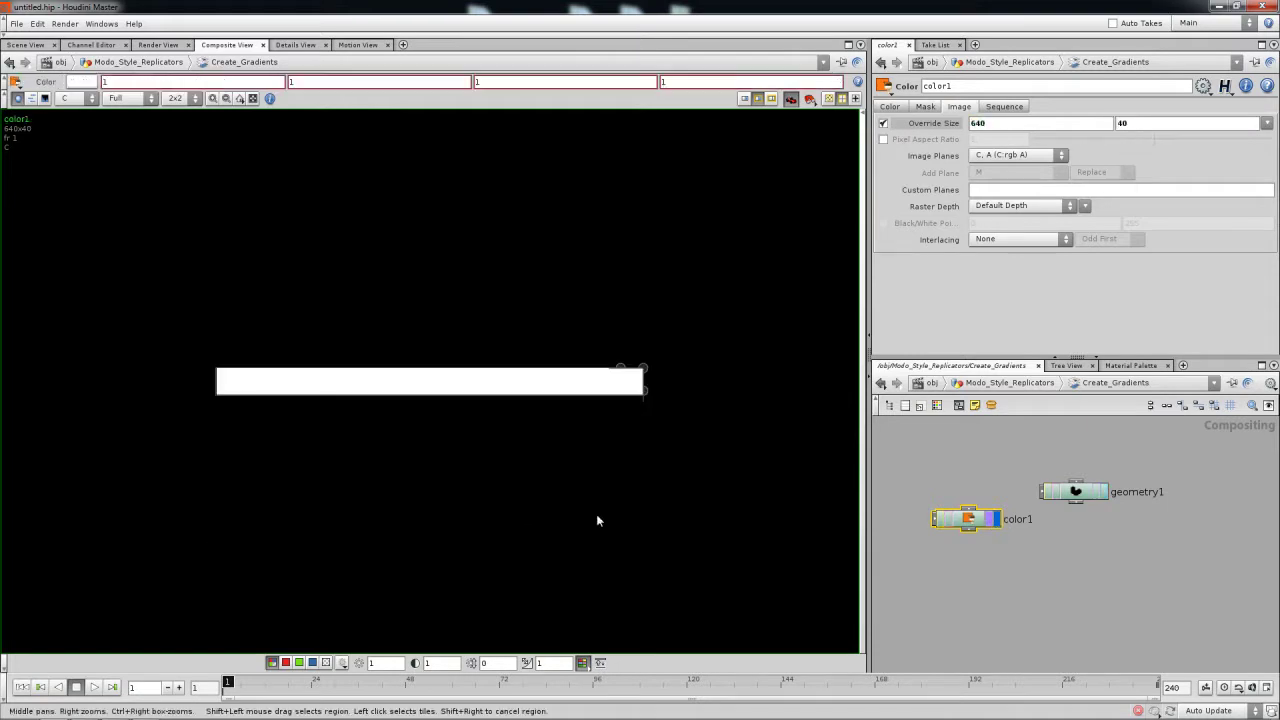
Step: Set the Color node's override size to 40 by 640
{"action": "left_click", "coordinate": [976, 124]}
{"action": "key", "text": "Return"}
{"action": "left_click", "coordinate": [973, 124]}
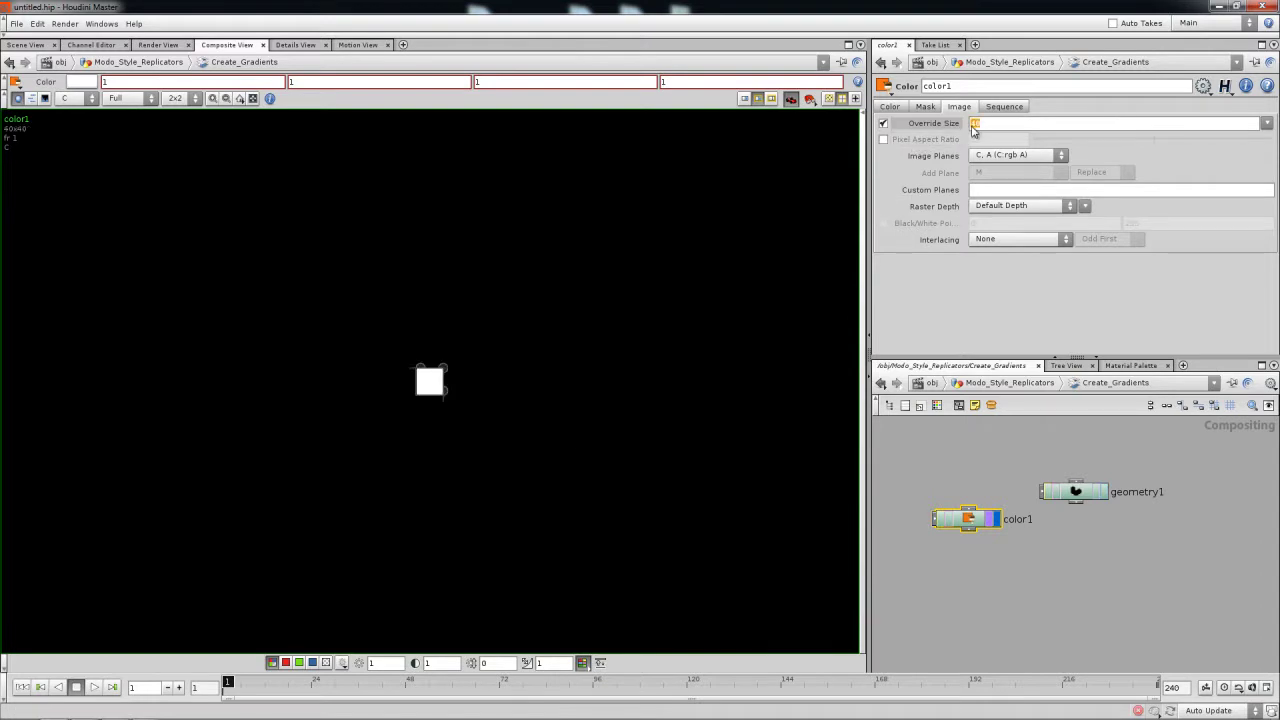
{"action": "type", "text": "6"}
{"action": "key", "text": "Return"}
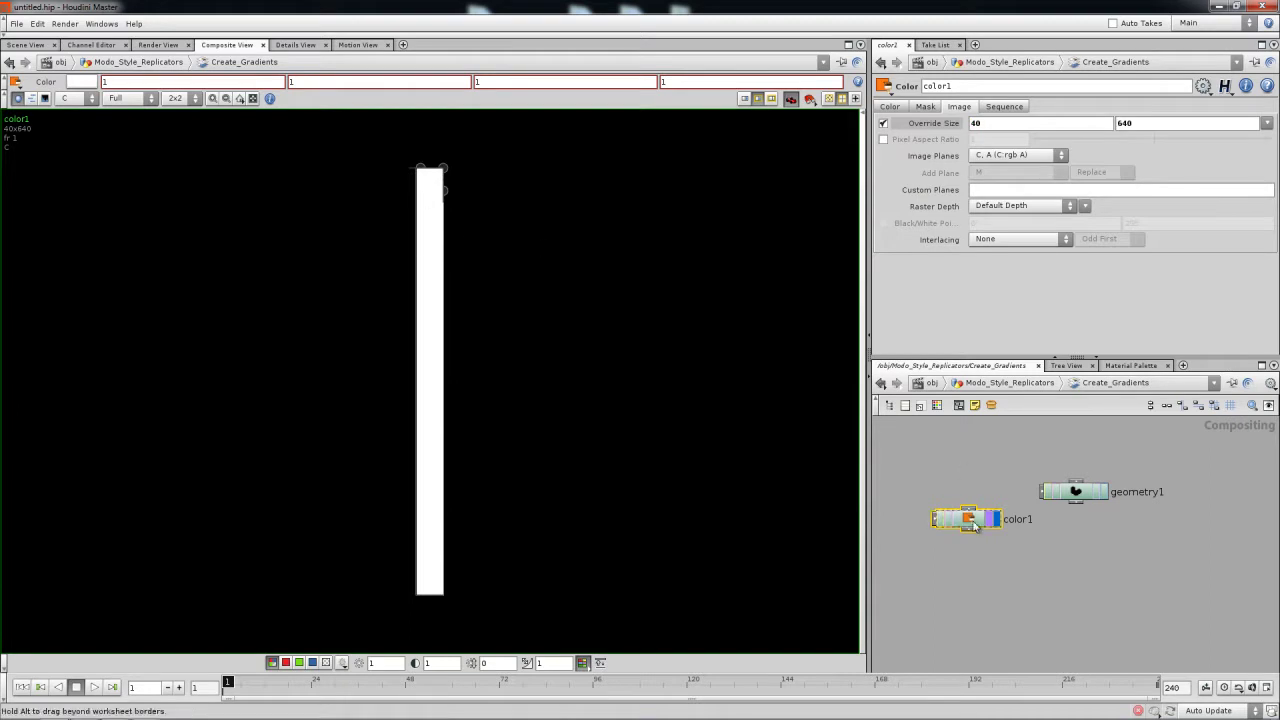
Step: Add a second Color node to the left of color1
{"action": "middle_click_drag", "start_coordinate": [955, 578], "coordinate": [1046, 570]}
{"action": "key", "text": "Tab"}
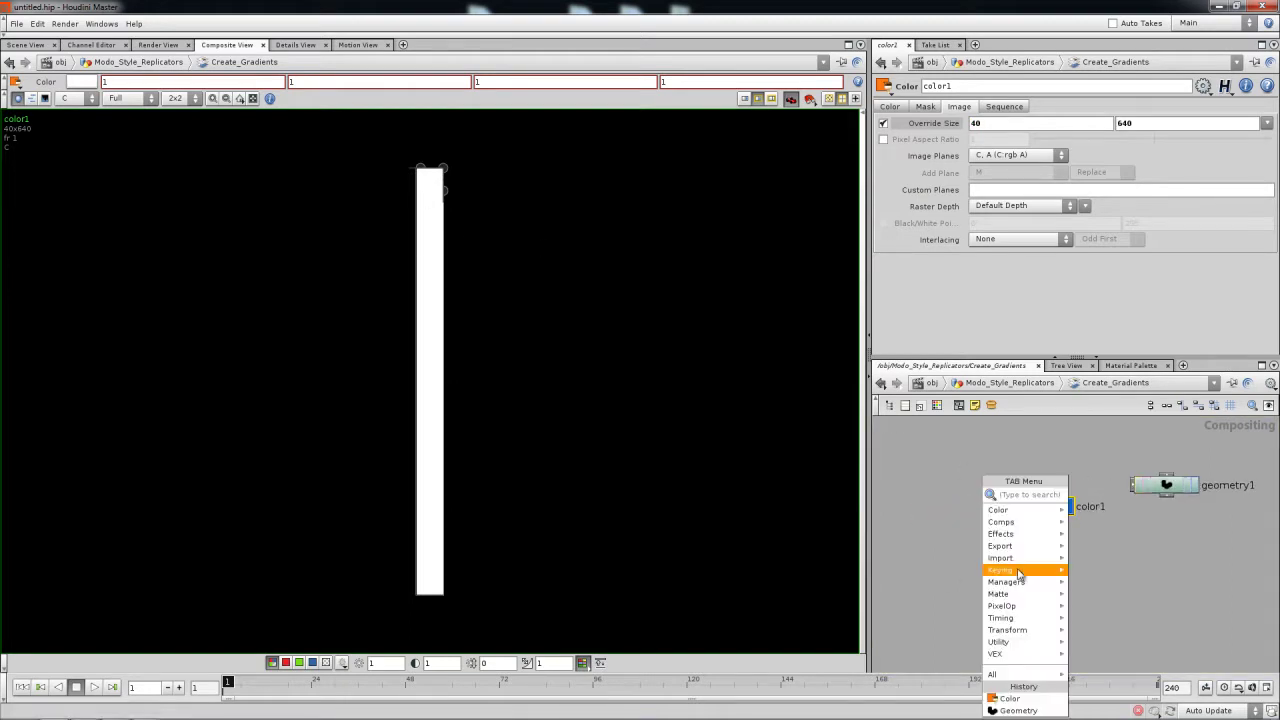
{"action": "left_click", "coordinate": [1010, 698]}
{"action": "left_click", "coordinate": [943, 500]}
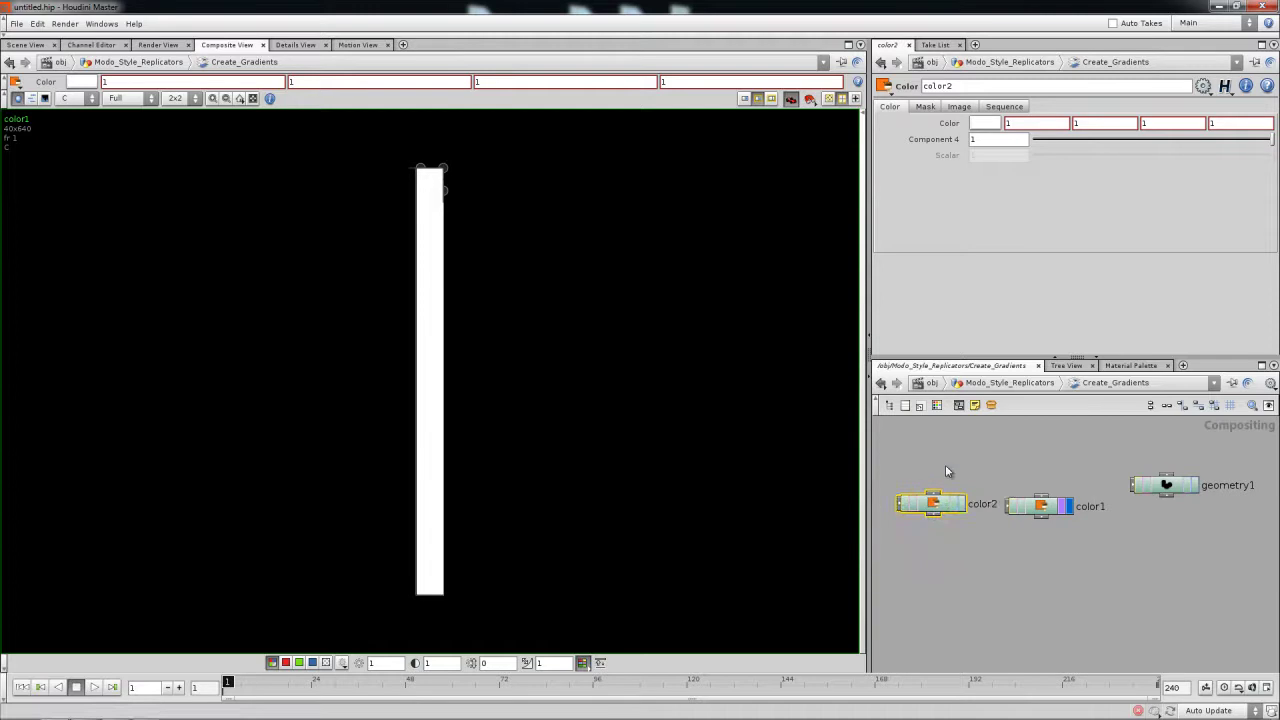
Step: Set the second Color node's color to black and display its image
{"action": "left_click", "coordinate": [982, 124]}
{"action": "left_click_drag", "start_coordinate": [949, 119], "coordinate": [918, 119]}
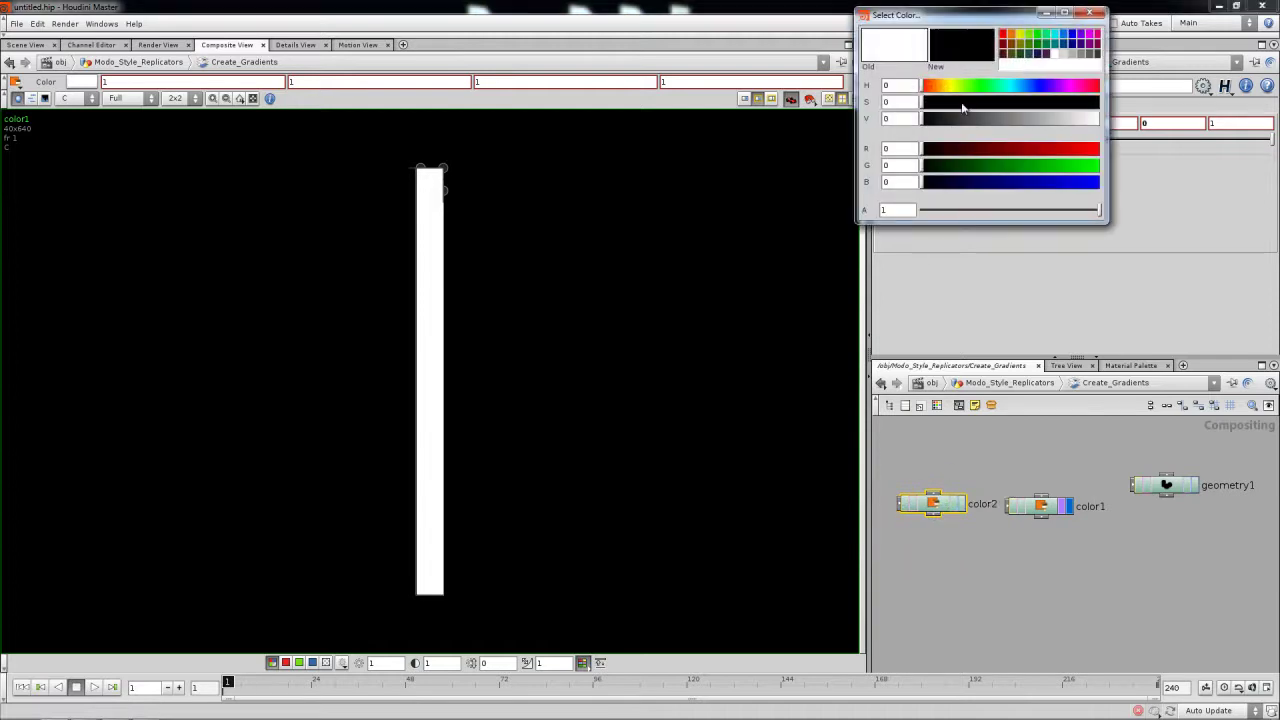
{"action": "left_click", "coordinate": [1092, 12]}
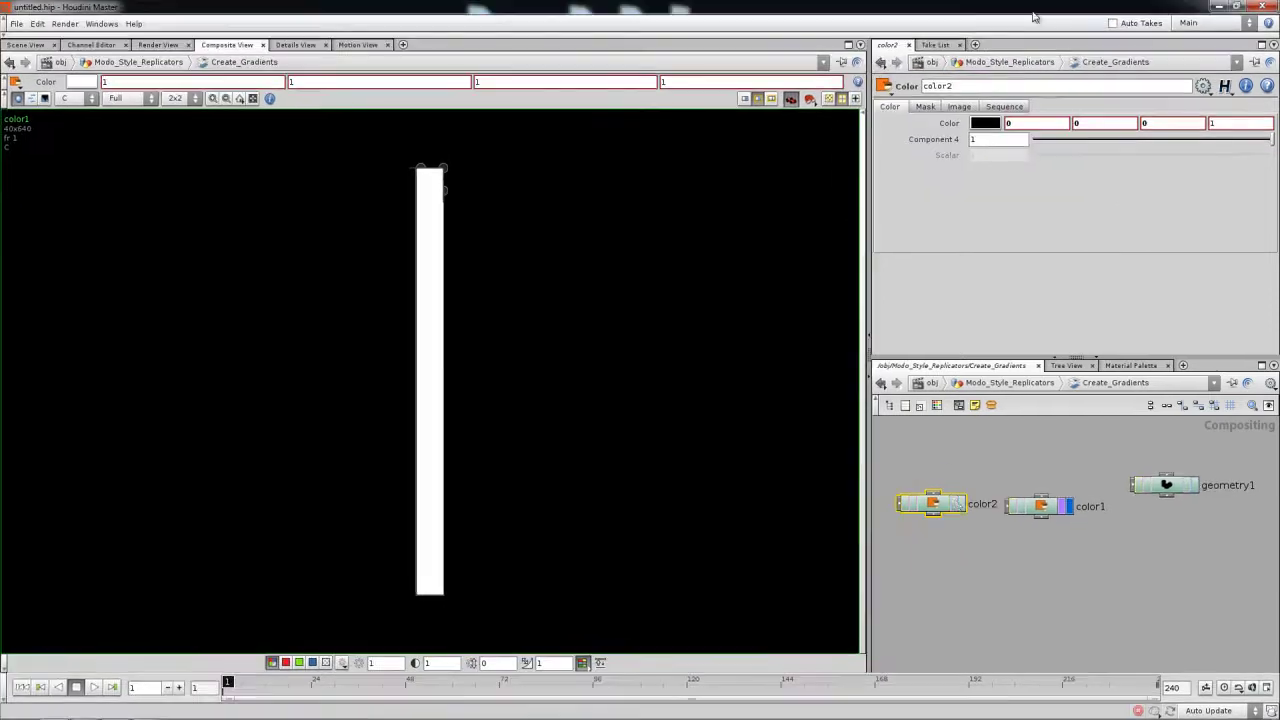
{"action": "left_click", "coordinate": [961, 503]}
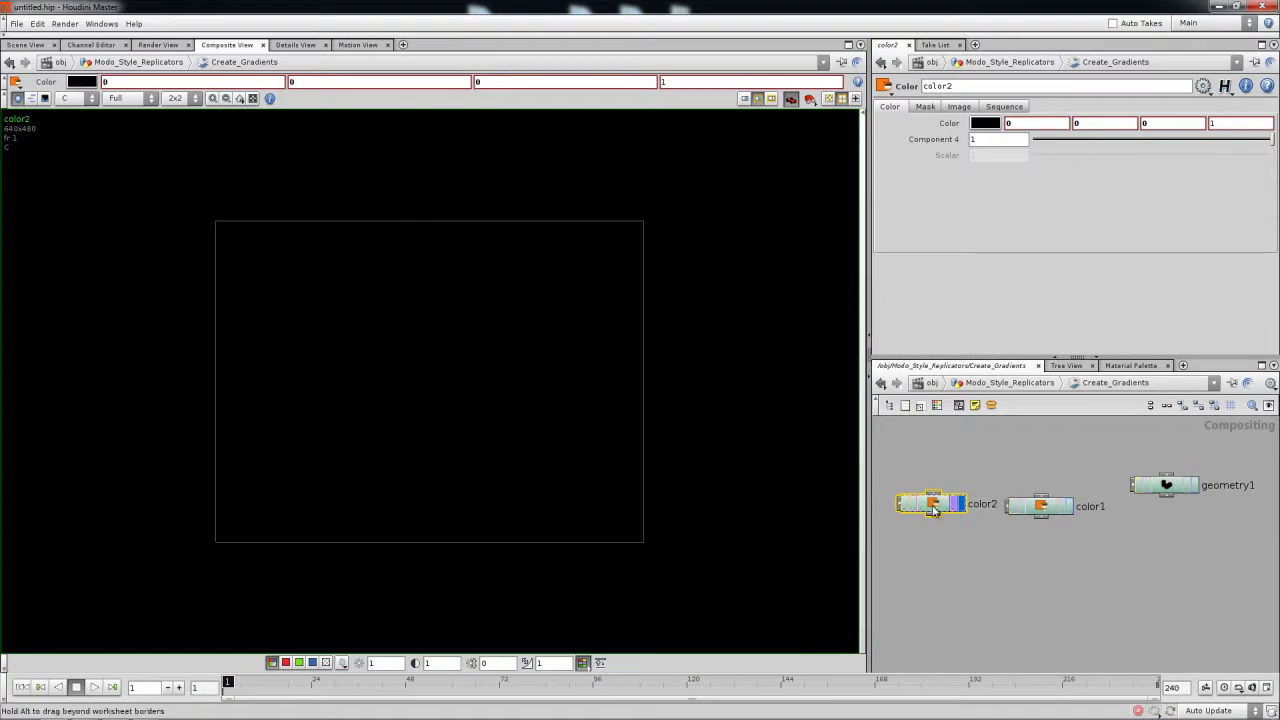
Step: Add an Add node below the two Color nodes
{"action": "key", "text": "Tab"}
{"action": "mouse_move", "coordinate": [965, 517]}
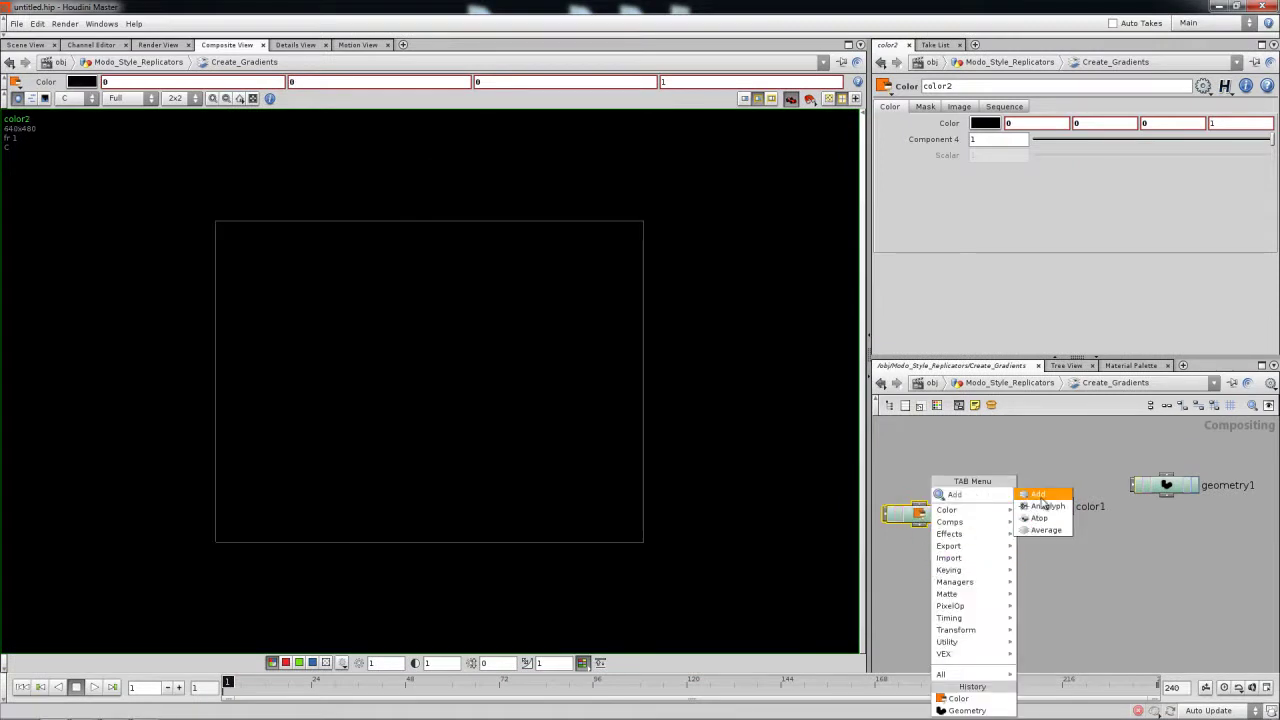
{"action": "left_click", "coordinate": [1043, 492]}
{"action": "left_click", "coordinate": [990, 634]}
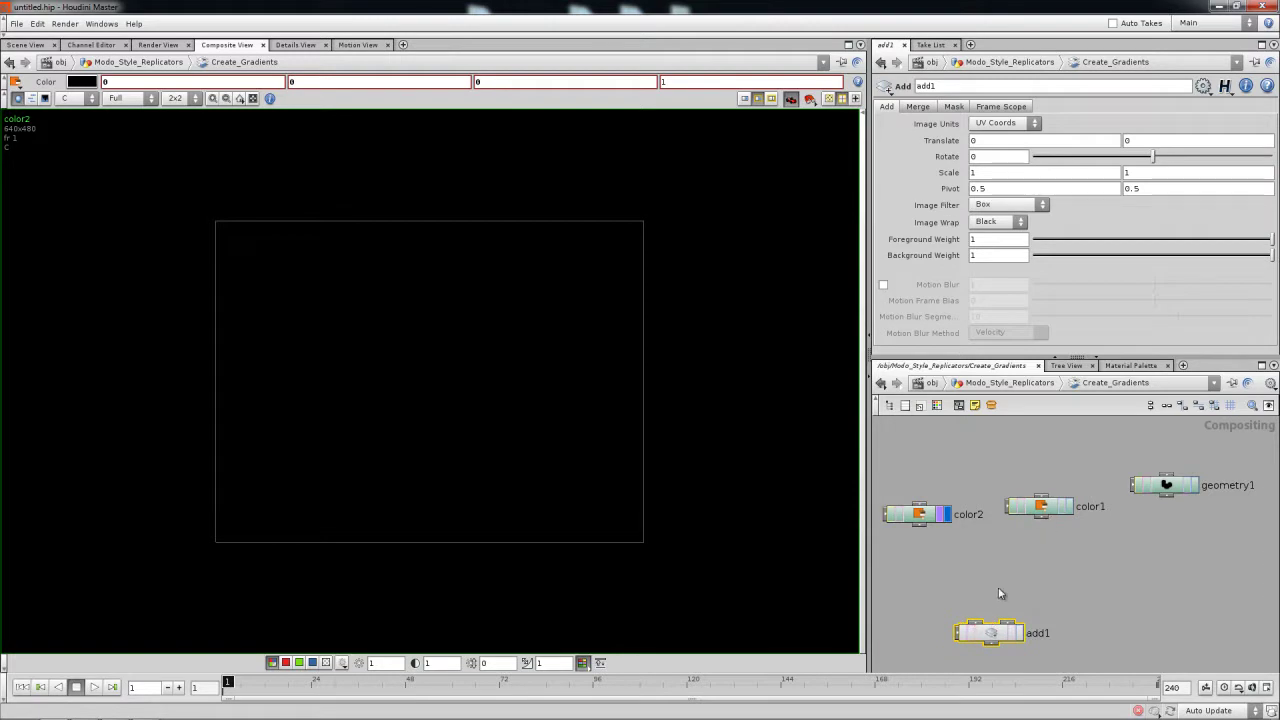
Step: Connect color1 to the Add node's first input and color2 to its second, display the Add result and space out the Color nodes
{"action": "left_click", "coordinate": [975, 622]}
{"action": "left_click", "coordinate": [1006, 622]}
{"action": "left_click", "coordinate": [921, 525]}
{"action": "left_click_drag", "start_coordinate": [927, 523], "coordinate": [1088, 571]}
{"action": "left_click", "coordinate": [1017, 632]}
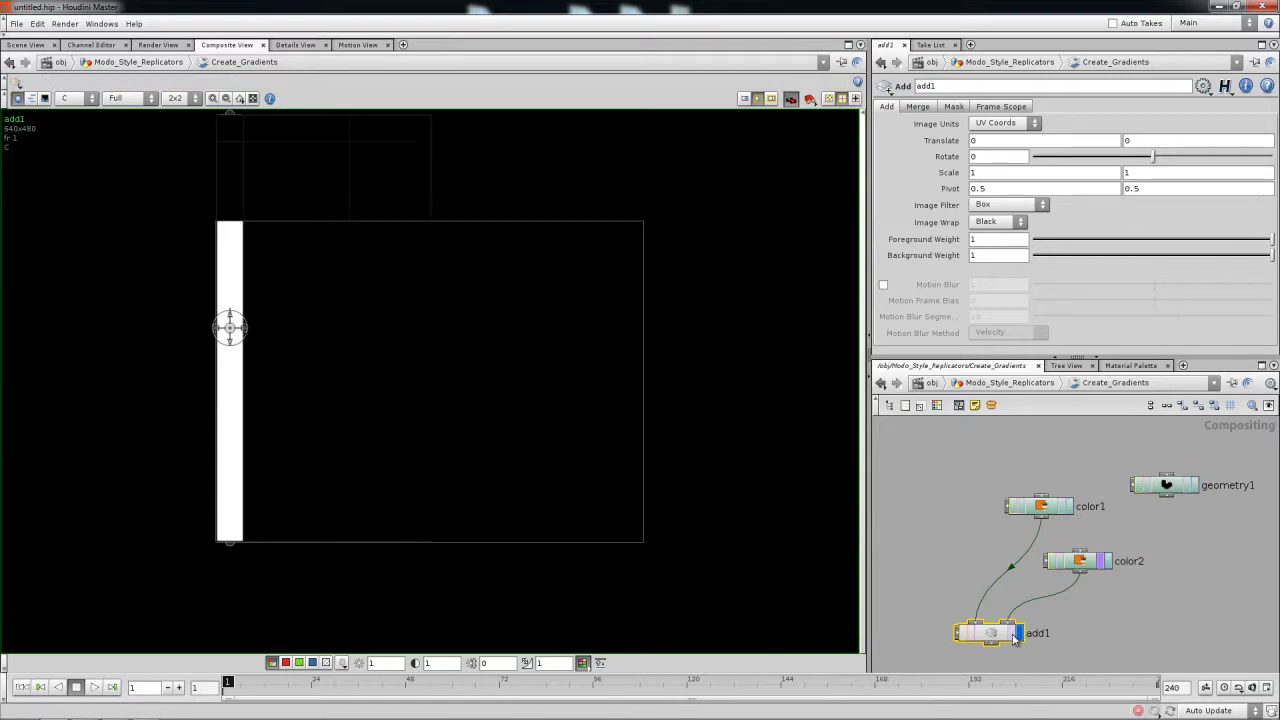
{"action": "left_click_drag", "start_coordinate": [1040, 505], "coordinate": [953, 495]}
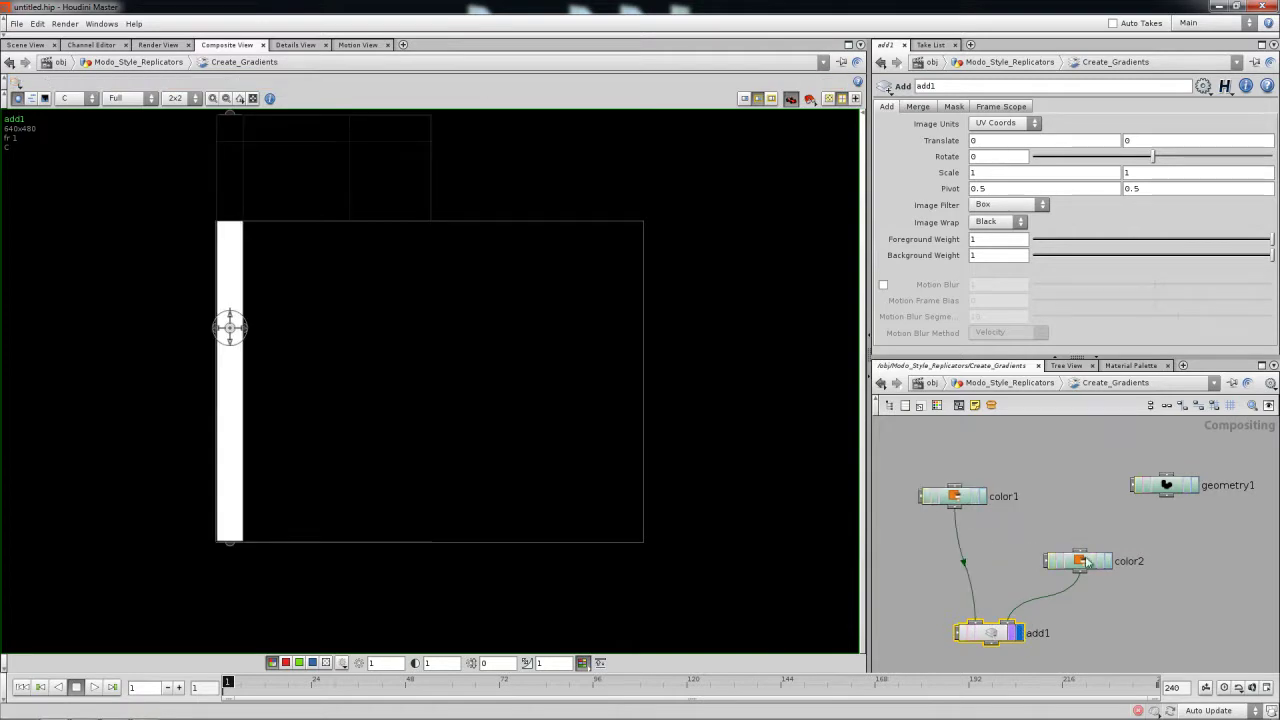
{"action": "left_click_drag", "start_coordinate": [1071, 551], "coordinate": [1072, 539]}
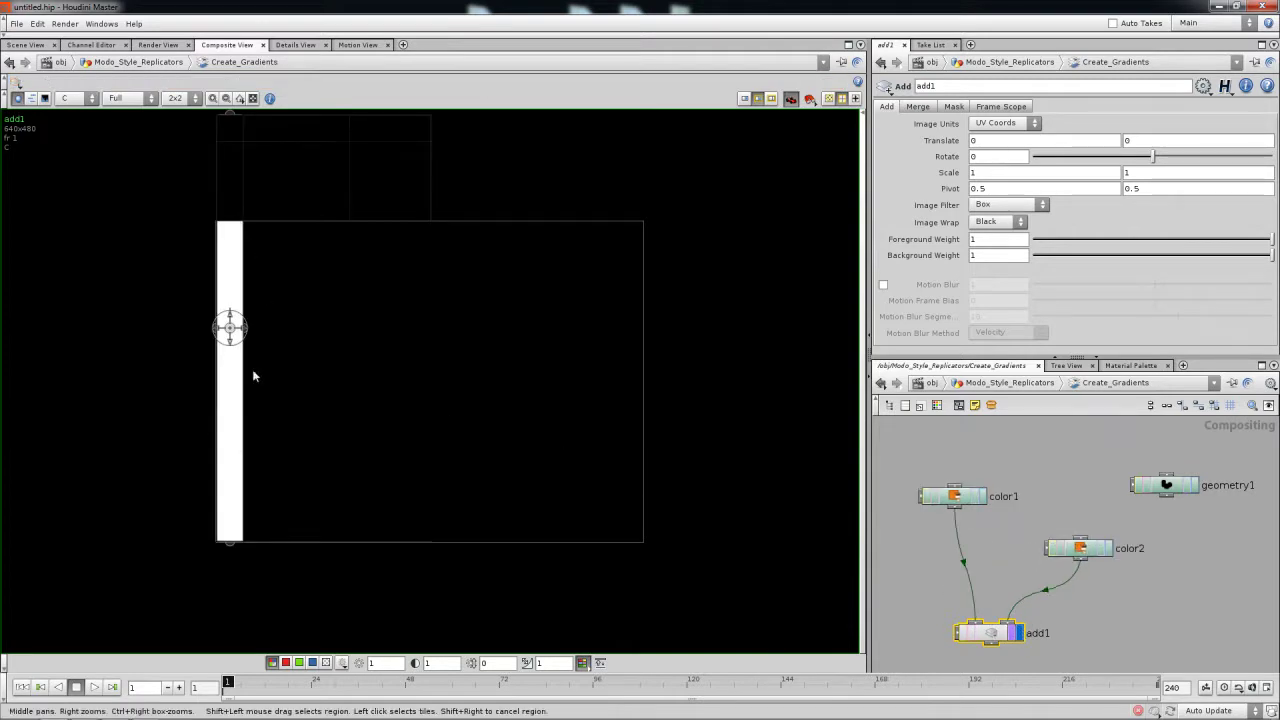
Step: Display the Geometry node's image and move the two Color nodes and the Add node together up and away from it
{"action": "left_click", "coordinate": [1191, 486]}
{"action": "left_click", "coordinate": [1182, 487]}
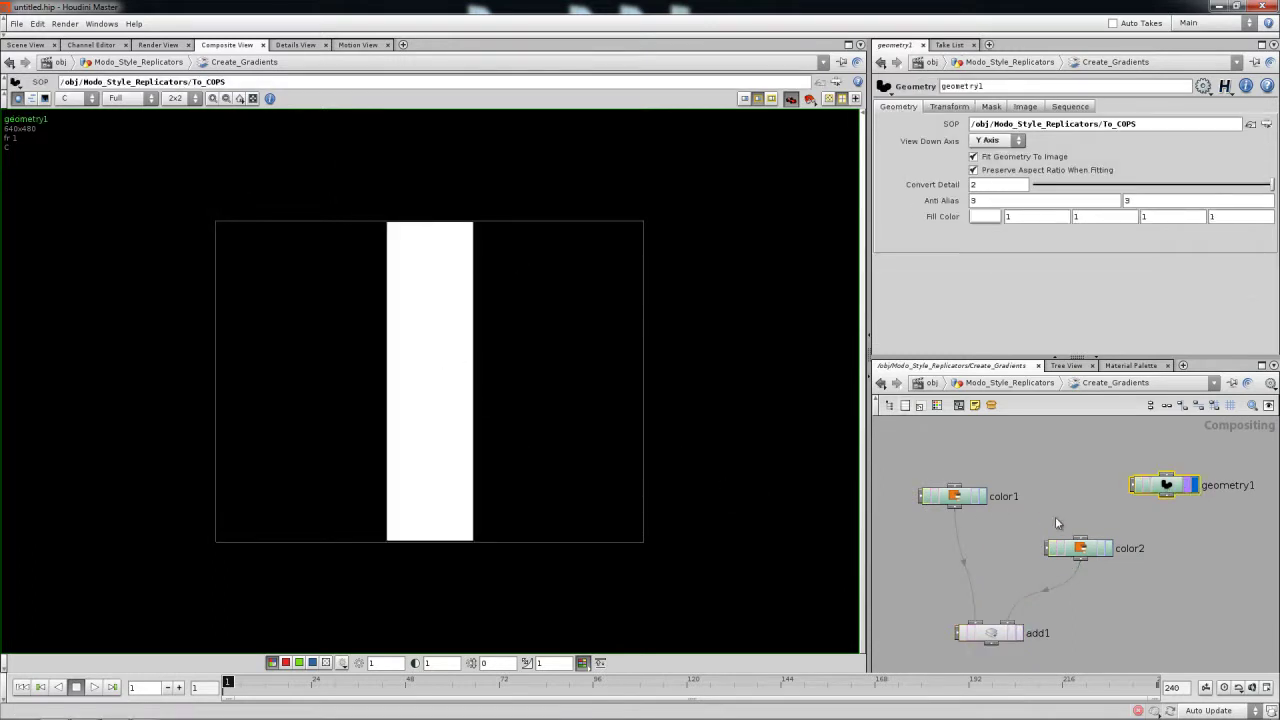
{"action": "middle_click_drag", "start_coordinate": [1055, 516], "coordinate": [1073, 457]}
{"action": "scroll", "coordinate": [1064, 518], "scroll_direction": "down", "scroll_amount": 1}
{"action": "left_click_drag", "start_coordinate": [1118, 623], "coordinate": [975, 432]}
{"action": "left_click_drag", "start_coordinate": [1047, 481], "coordinate": [930, 428]}
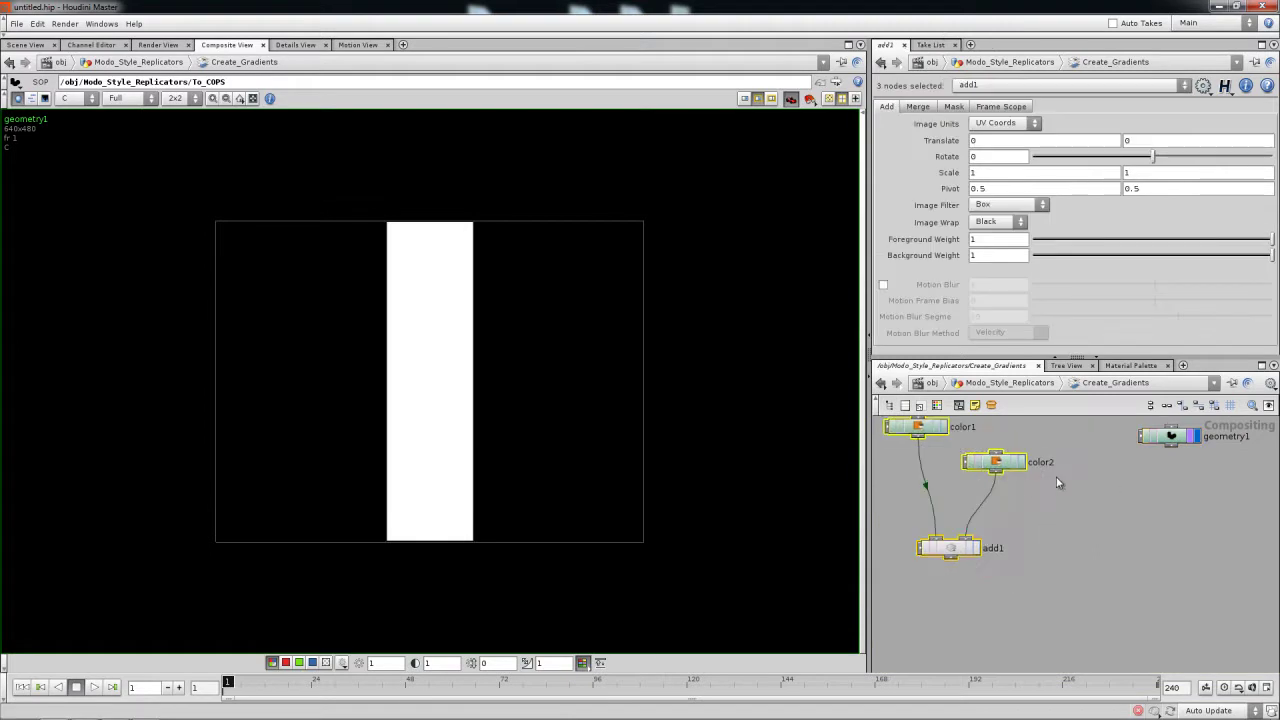
Step: Move the Geometry node into the open space below and to the right of the Add node
{"action": "left_click", "coordinate": [1106, 499]}
{"action": "left_click_drag", "start_coordinate": [1172, 438], "coordinate": [1126, 586]}
{"action": "middle_click_drag", "start_coordinate": [1037, 563], "coordinate": [1016, 485]}
{"action": "left_click_drag", "start_coordinate": [1105, 513], "coordinate": [1108, 539]}
{"action": "middle_click_drag", "start_coordinate": [1110, 539], "coordinate": [1104, 510]}
{"action": "left_click_drag", "start_coordinate": [1104, 510], "coordinate": [1119, 508]}
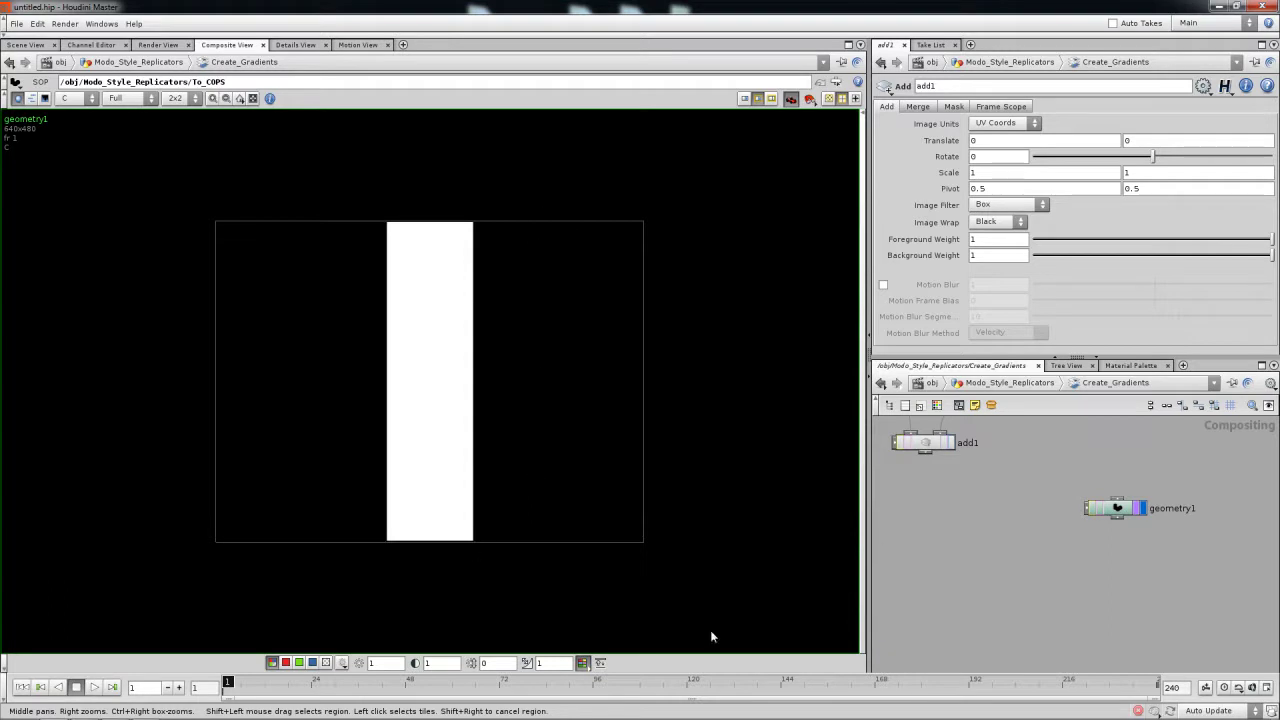
Step: Add a Noise node to the left of the Geometry node
{"action": "scroll", "coordinate": [1049, 546], "scroll_direction": "up", "scroll_amount": 1}
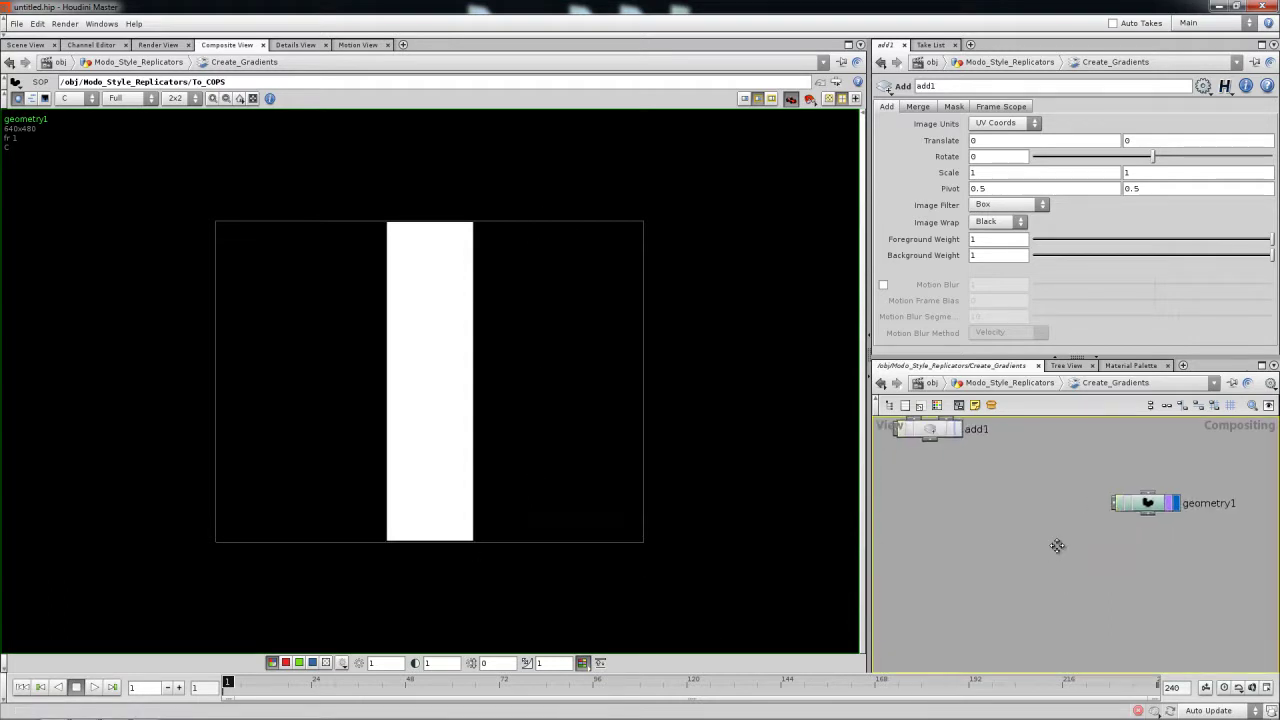
{"action": "key", "text": "Tab"}
{"action": "mouse_move", "coordinate": [1045, 553]}
{"action": "type", "text": "no"}
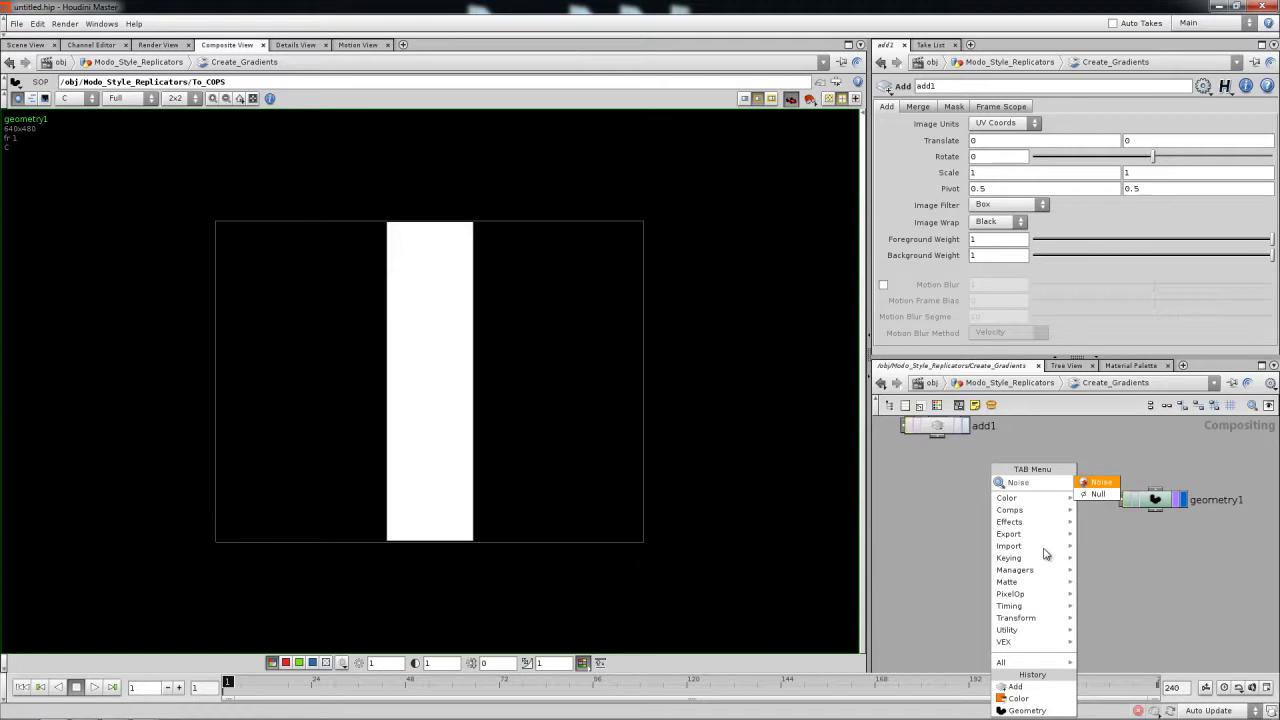
{"action": "left_click", "coordinate": [1104, 485]}
{"action": "left_click", "coordinate": [1006, 529]}
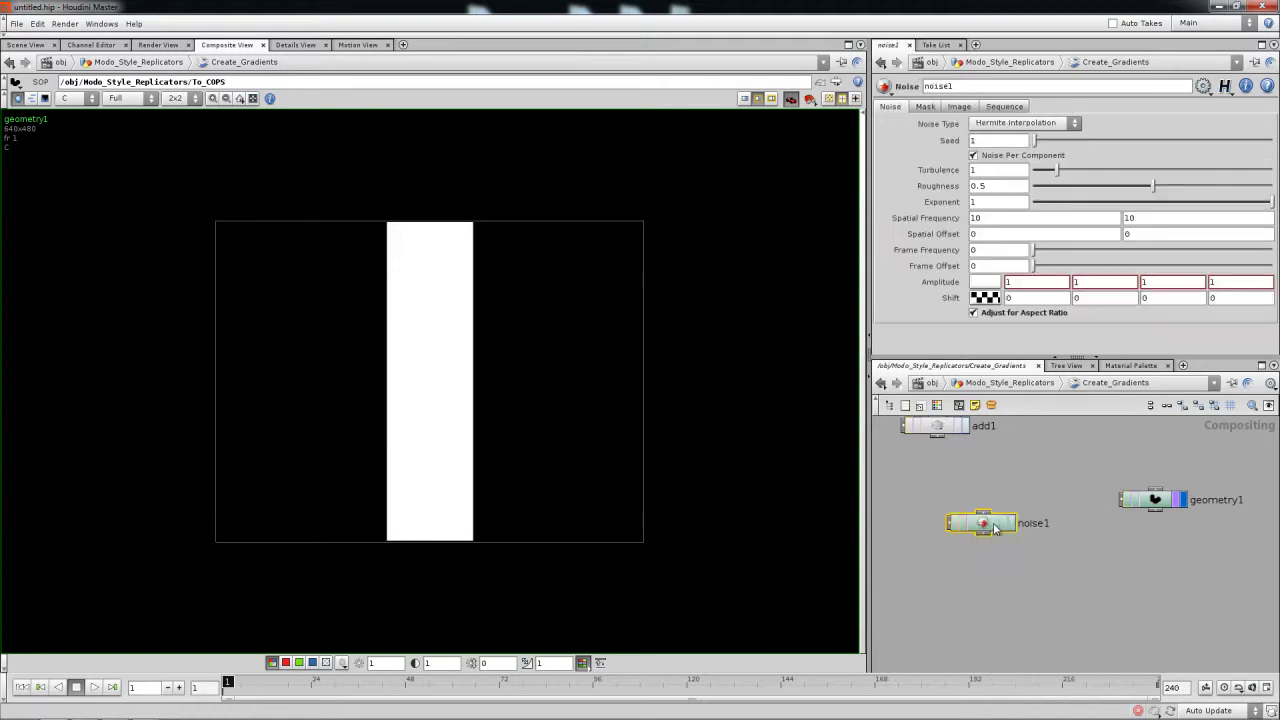
{"action": "left_click_drag", "start_coordinate": [987, 528], "coordinate": [968, 518]}
Step: Add a Null node below the Geometry node and rename it Back_To_SOPS
{"action": "key", "text": "Tab"}
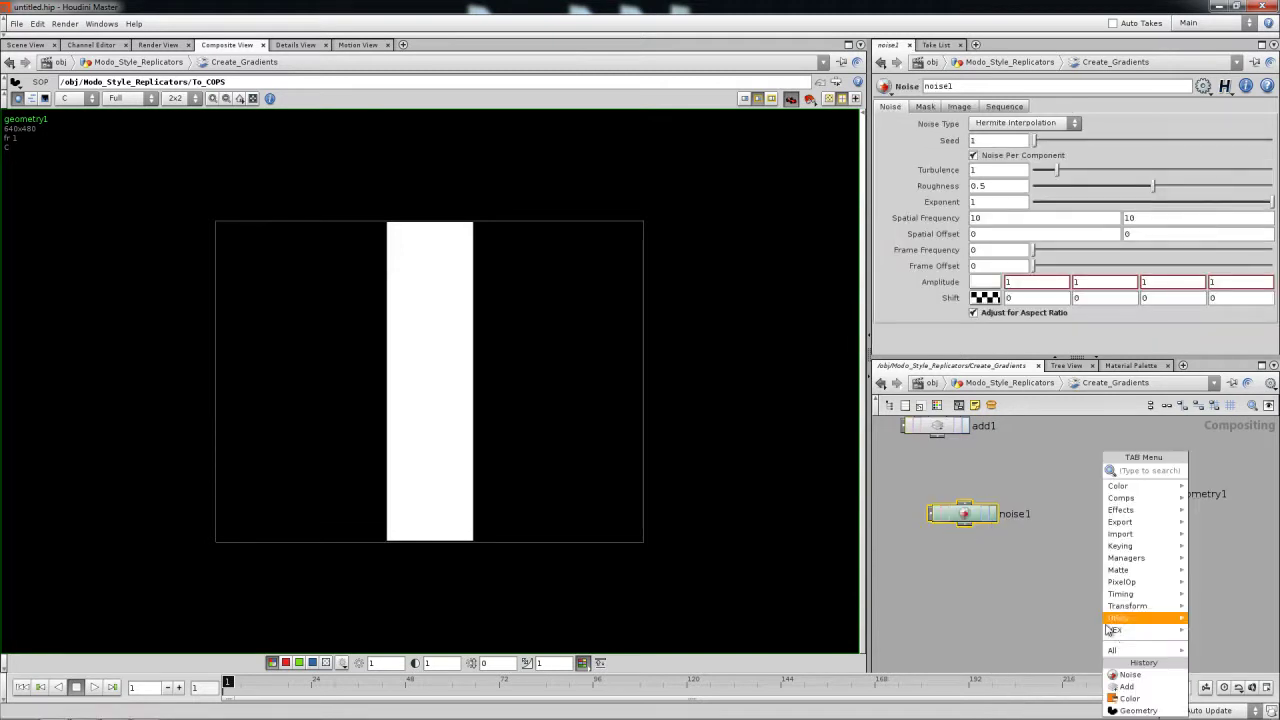
{"action": "mouse_move", "coordinate": [1128, 630]}
{"action": "type", "text": "Null"}
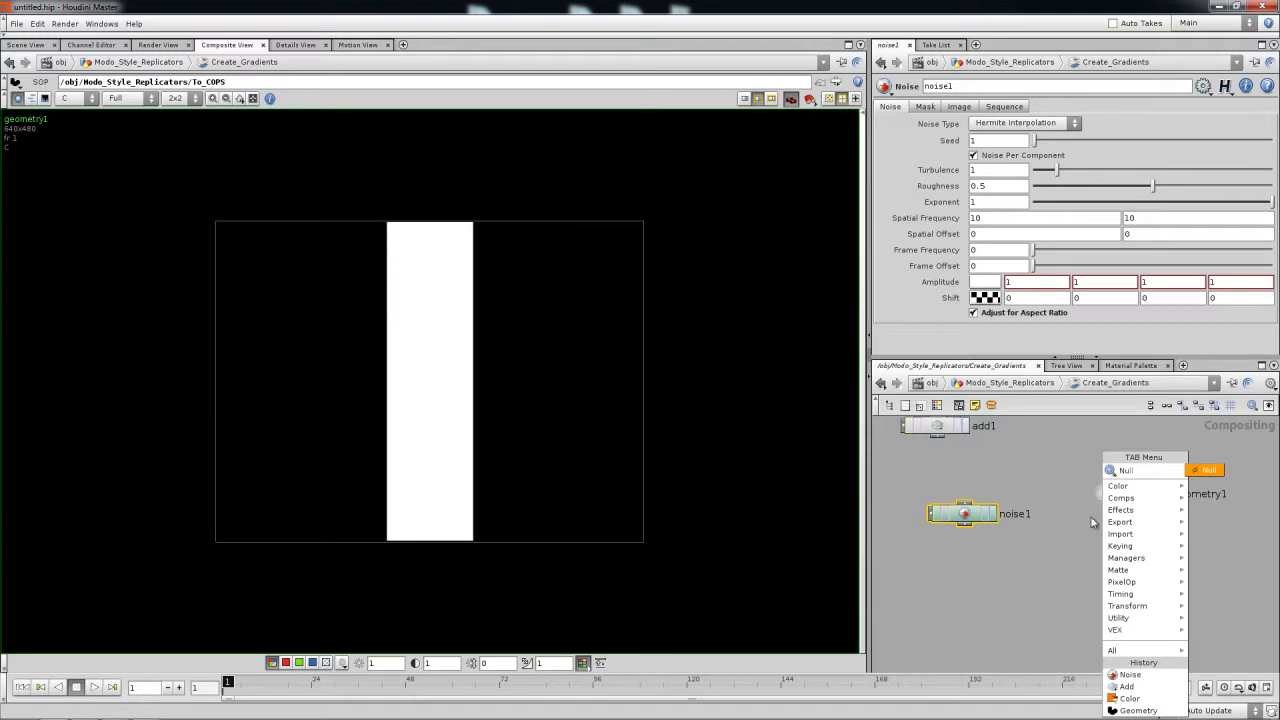
{"action": "left_click", "coordinate": [1200, 472]}
{"action": "left_click", "coordinate": [1132, 625]}
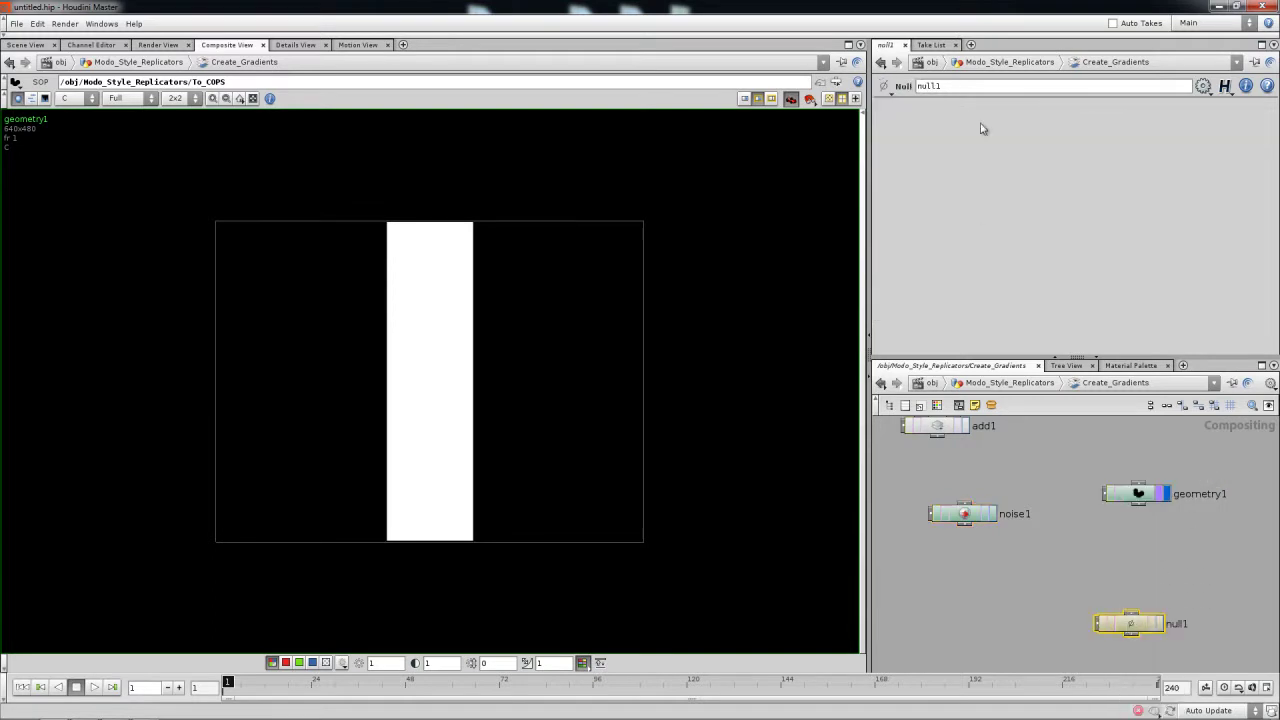
{"action": "double_click", "coordinate": [968, 87]}
{"action": "type", "text": "Back_To_SOPS"}
{"action": "key", "text": "Return"}
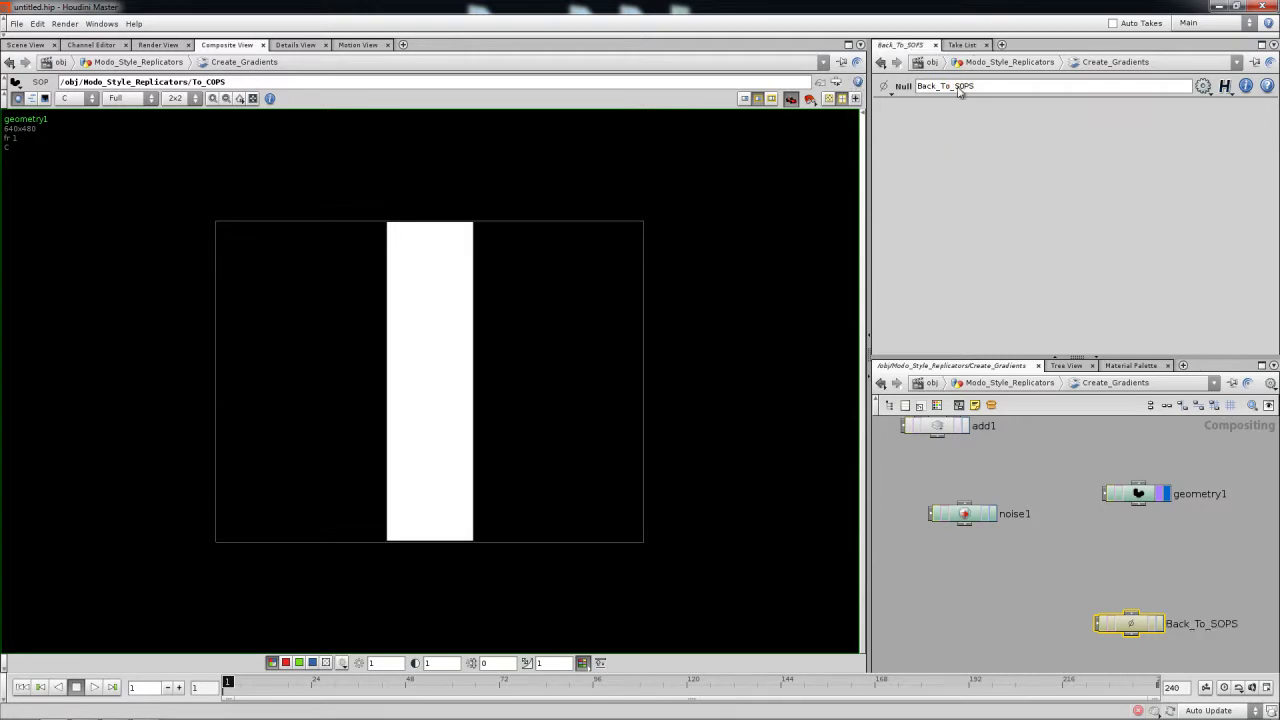
Step: Connect the Geometry node to the Back_To_SOPS null and space the two nodes farther apart vertically
{"action": "left_click", "coordinate": [1126, 623]}
{"action": "left_click_drag", "start_coordinate": [1120, 623], "coordinate": [1122, 637]}
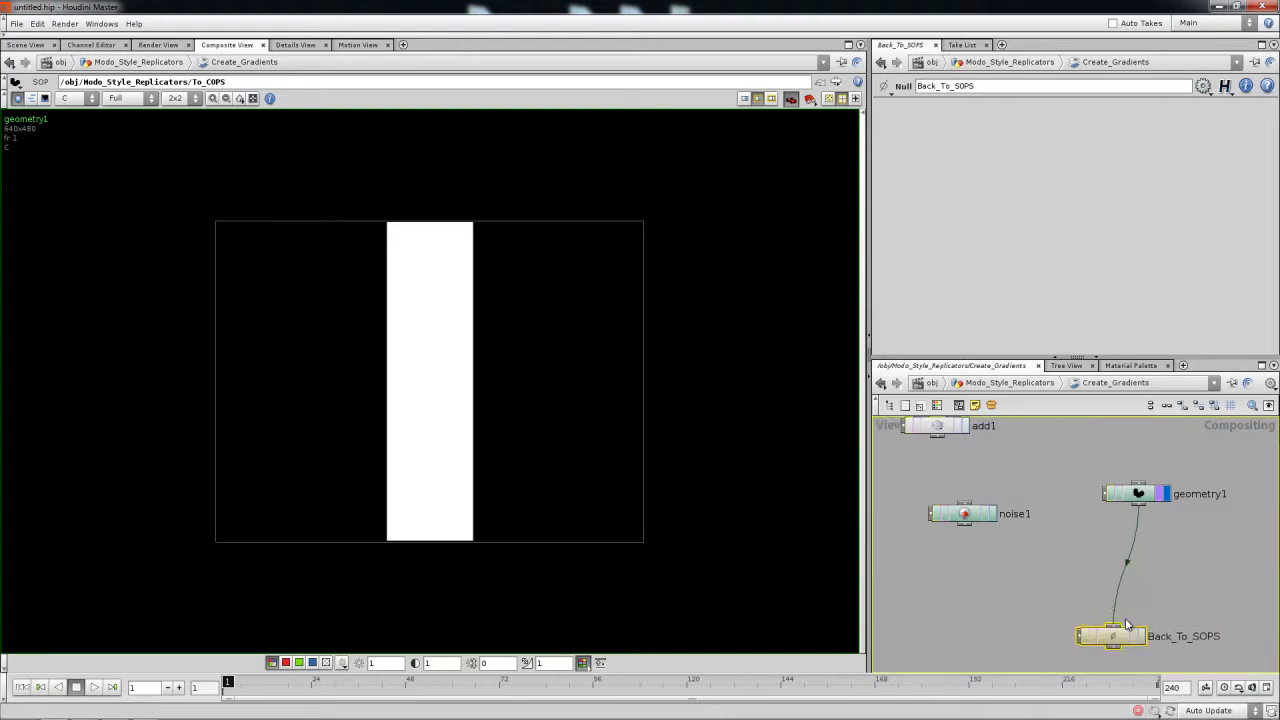
{"action": "middle_click_drag", "start_coordinate": [1132, 554], "coordinate": [1108, 532]}
{"action": "left_click_drag", "start_coordinate": [1108, 472], "coordinate": [1114, 449]}
{"action": "middle_click_drag", "start_coordinate": [1105, 576], "coordinate": [1103, 549]}
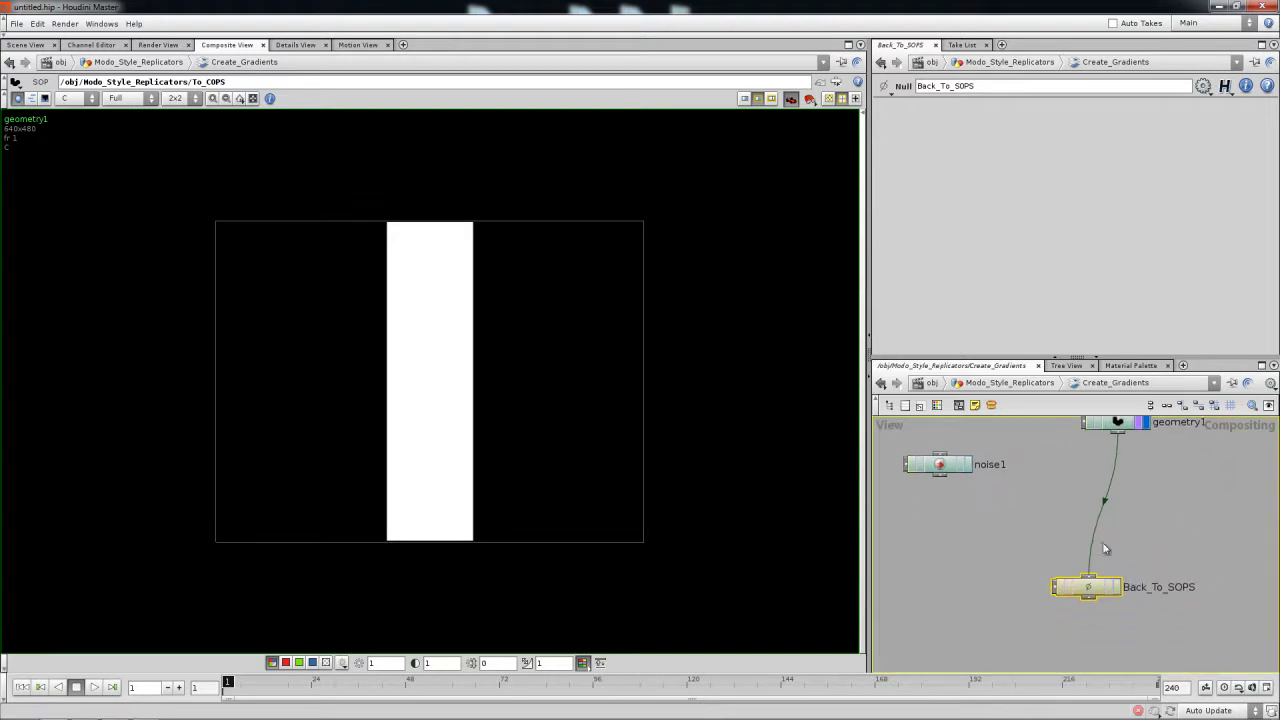
{"action": "left_click_drag", "start_coordinate": [1089, 594], "coordinate": [1084, 636]}
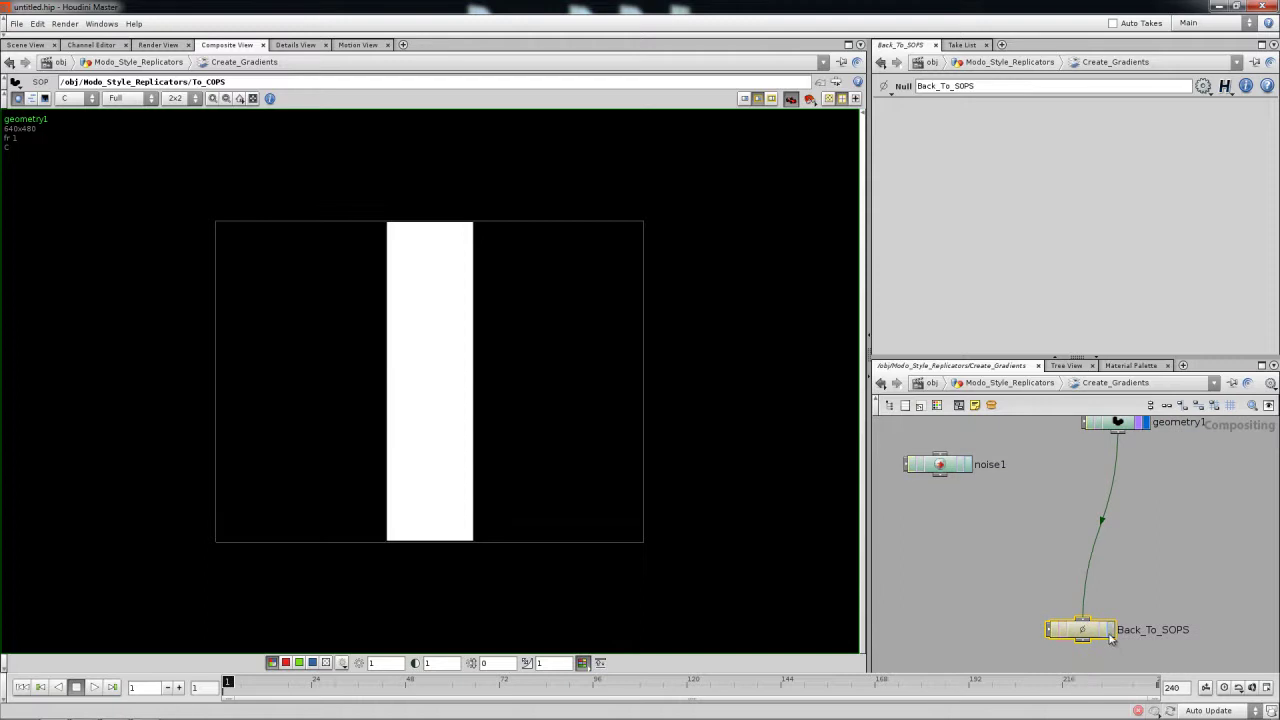
Step: Insert a Blur node between the Geometry node and the Back_To_SOPS null, and display its result
{"action": "middle_click_drag", "start_coordinate": [1072, 509], "coordinate": [1066, 523]}
{"action": "key", "text": "Tab"}
{"action": "type", "text": "Blur"}
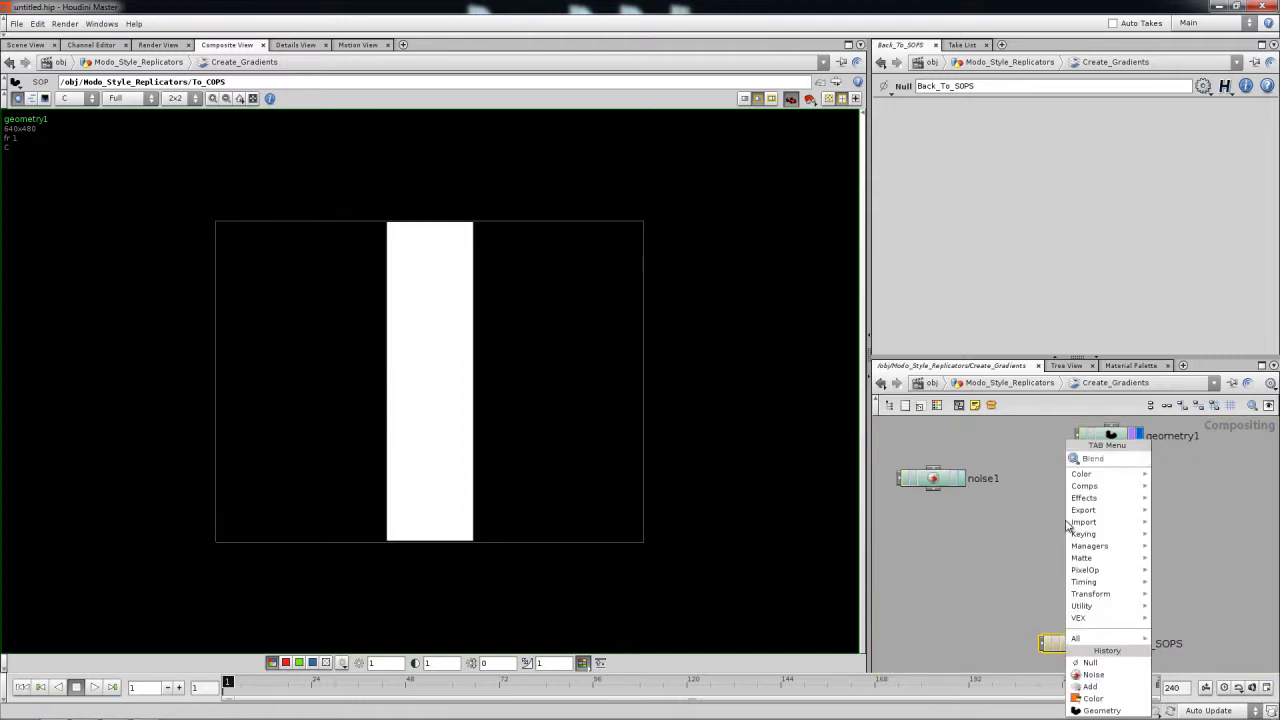
{"action": "left_click", "coordinate": [1172, 459]}
{"action": "left_click", "coordinate": [1113, 502]}
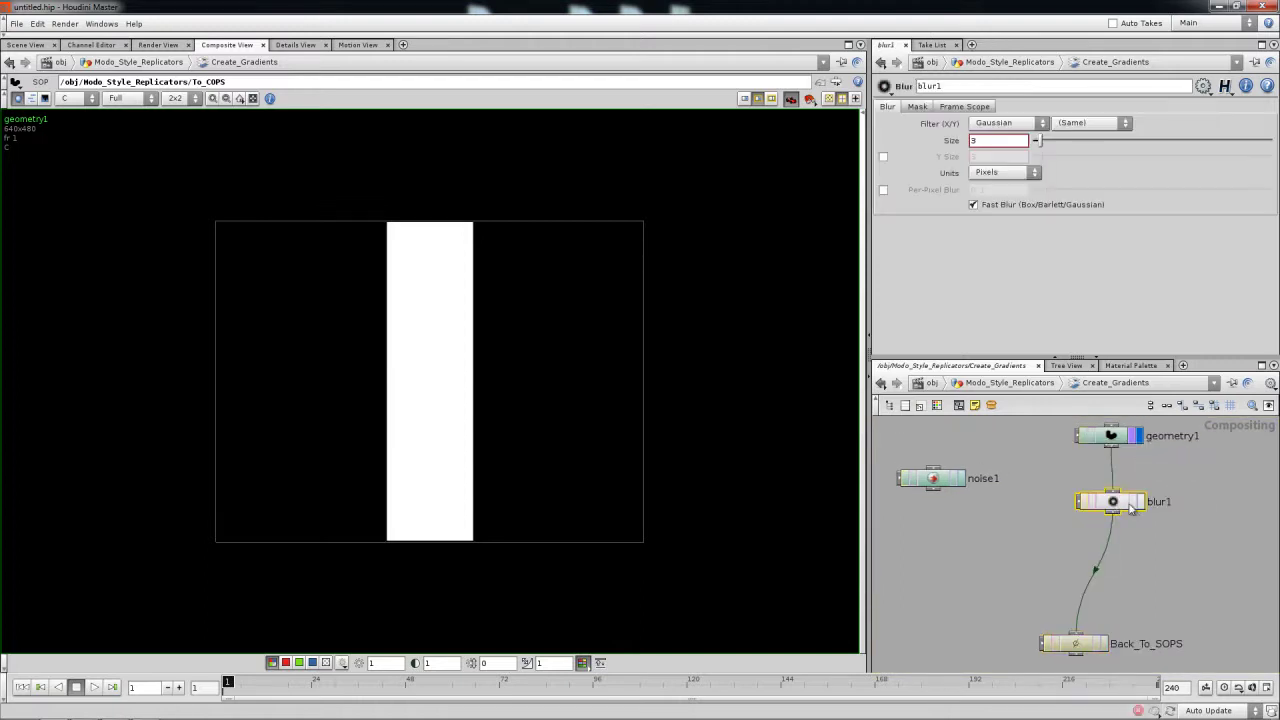
{"action": "left_click", "coordinate": [1137, 503]}
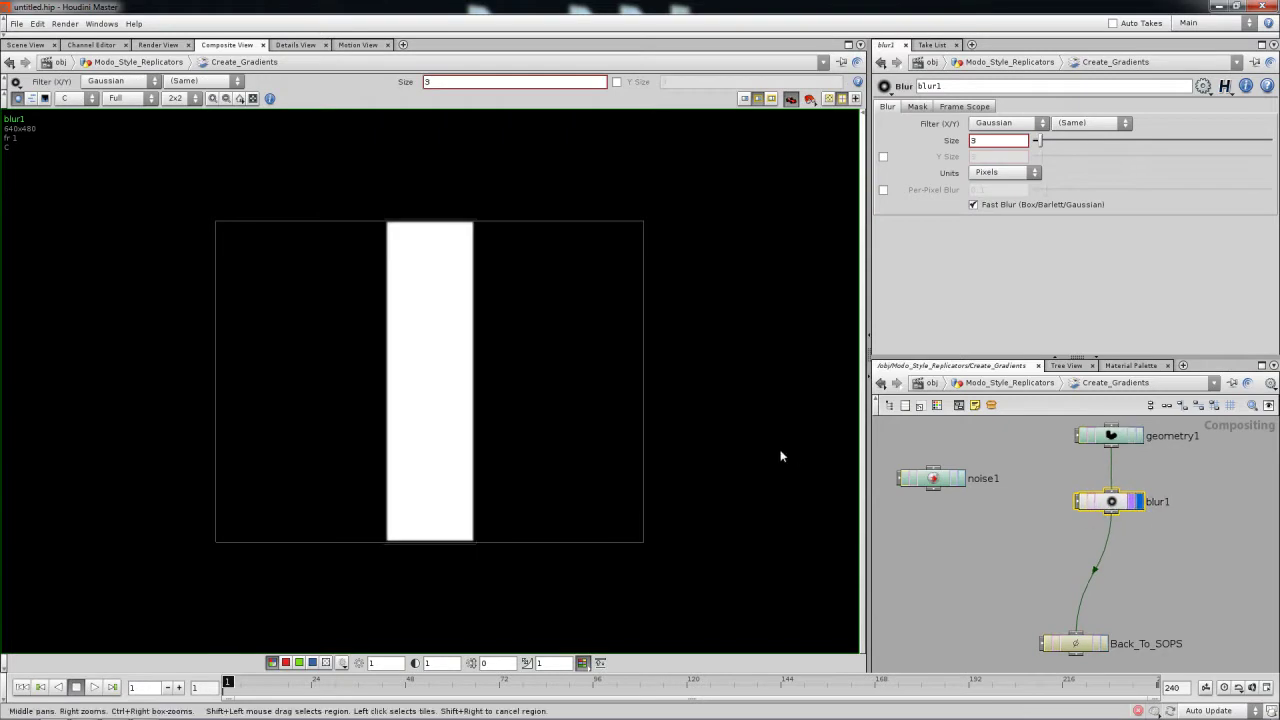
Step: Set the Blur node's size to 50 pixels, and raise it to 100
{"action": "left_click_drag", "start_coordinate": [987, 142], "coordinate": [938, 143]}
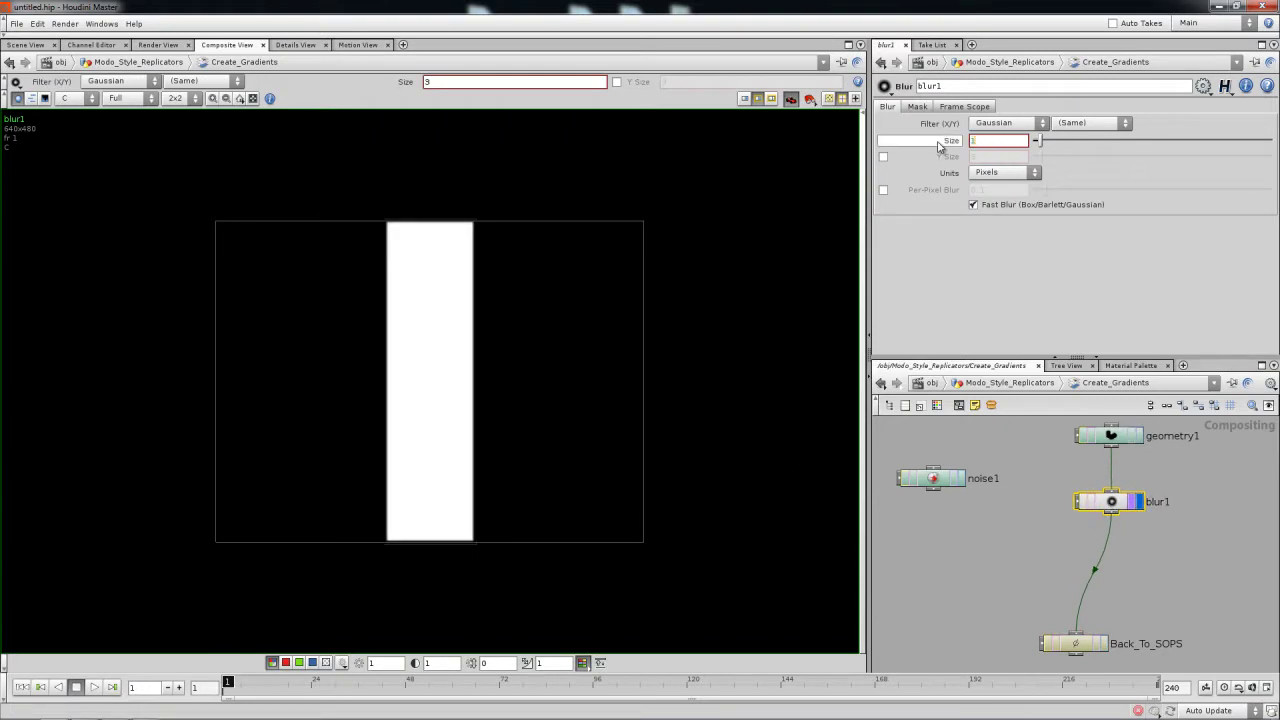
{"action": "type", "text": "50"}
{"action": "key", "text": "Return"}
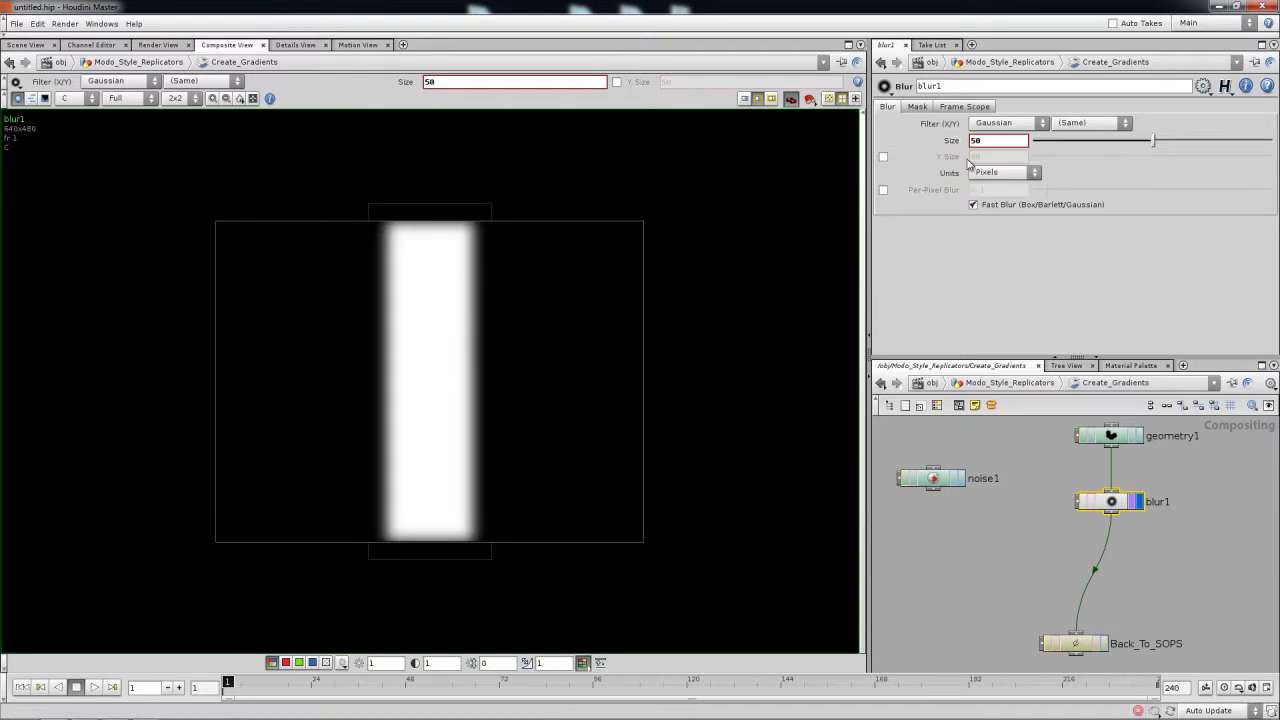
{"action": "left_click_drag", "start_coordinate": [1153, 141], "coordinate": [1272, 141]}
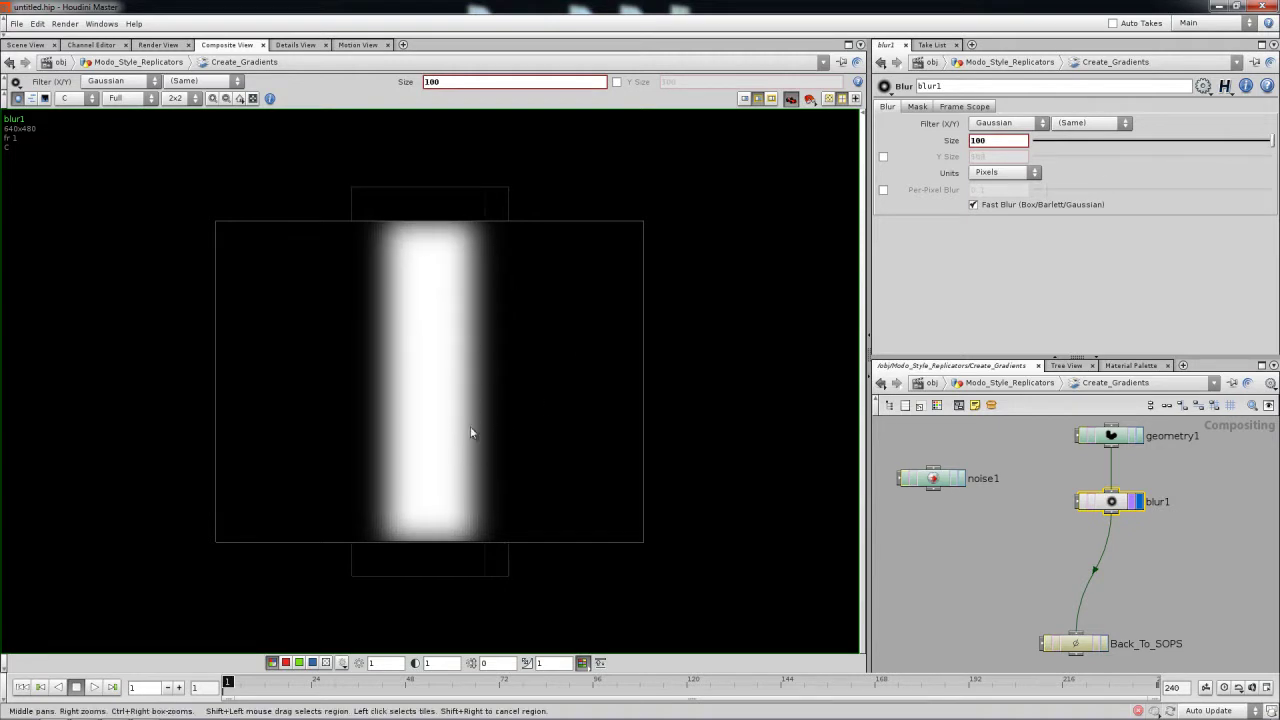
Step: Select the Noise node and display its image in the Composite View
{"action": "left_click", "coordinate": [932, 484]}
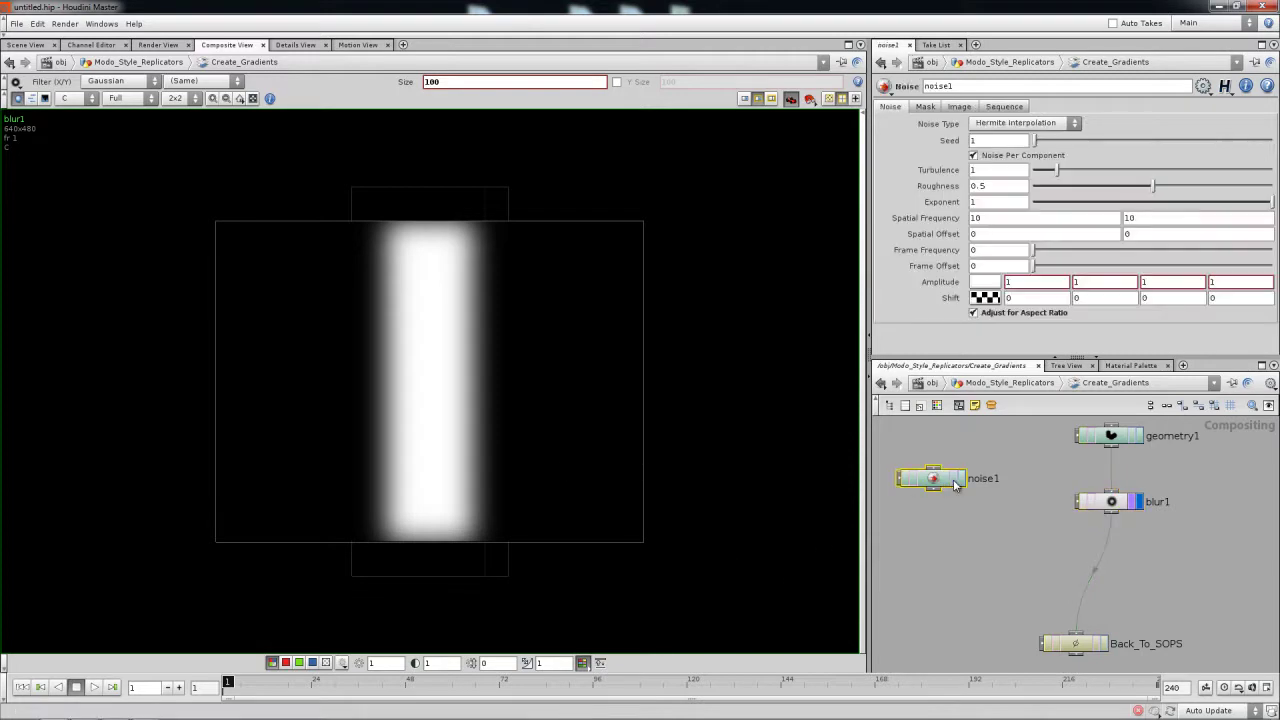
{"action": "left_click", "coordinate": [958, 479]}
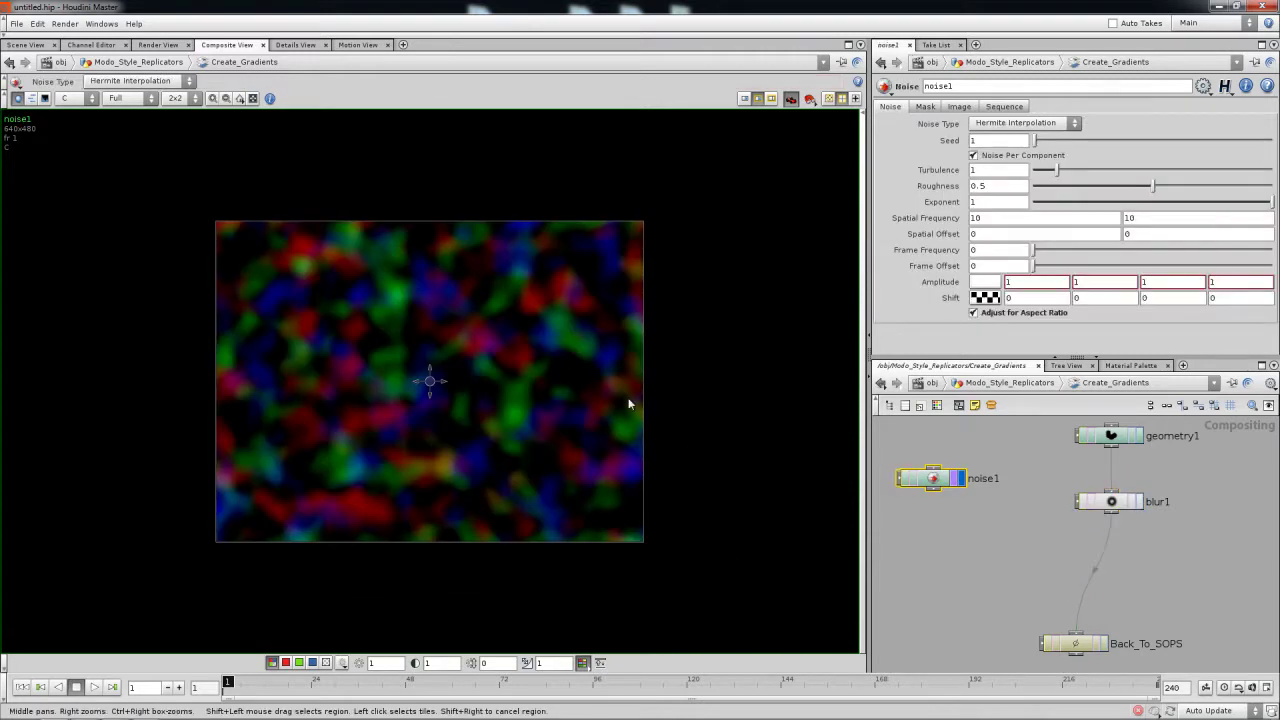
Step: Turn off Noise Per Component on the Noise node to make its pattern greyscale
{"action": "left_click", "coordinate": [1113, 505]}
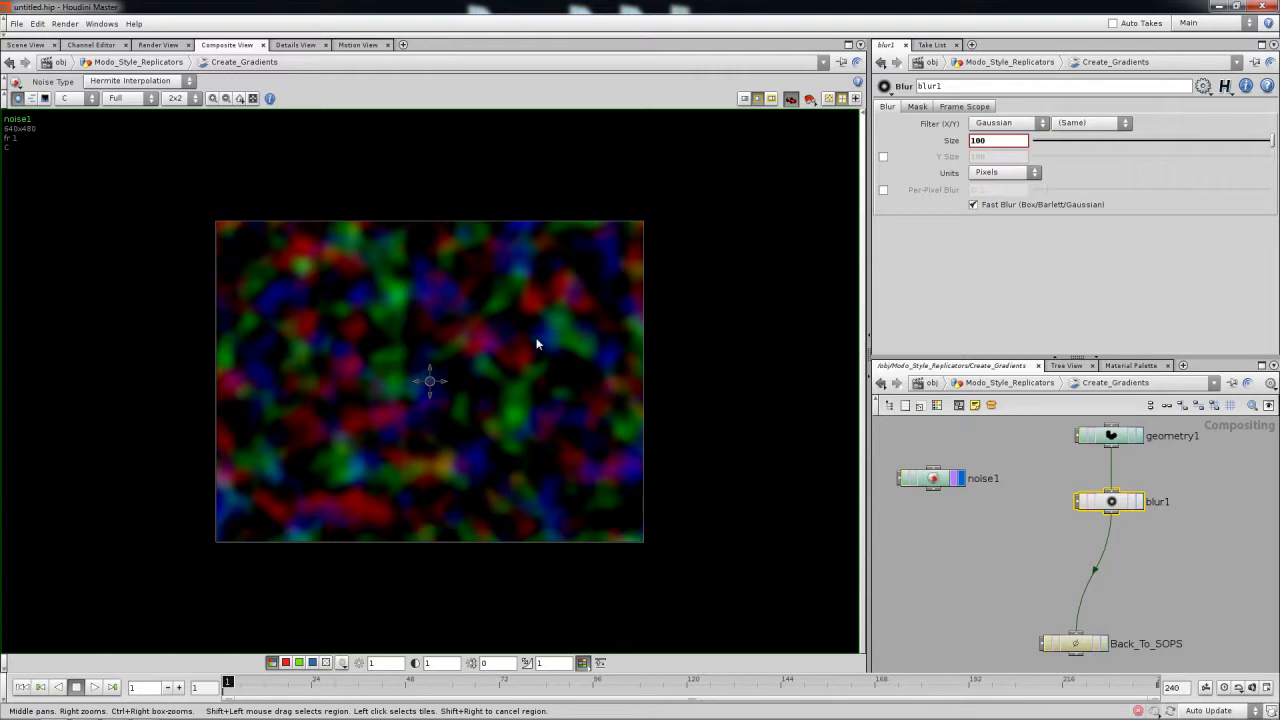
{"action": "left_click", "coordinate": [932, 478]}
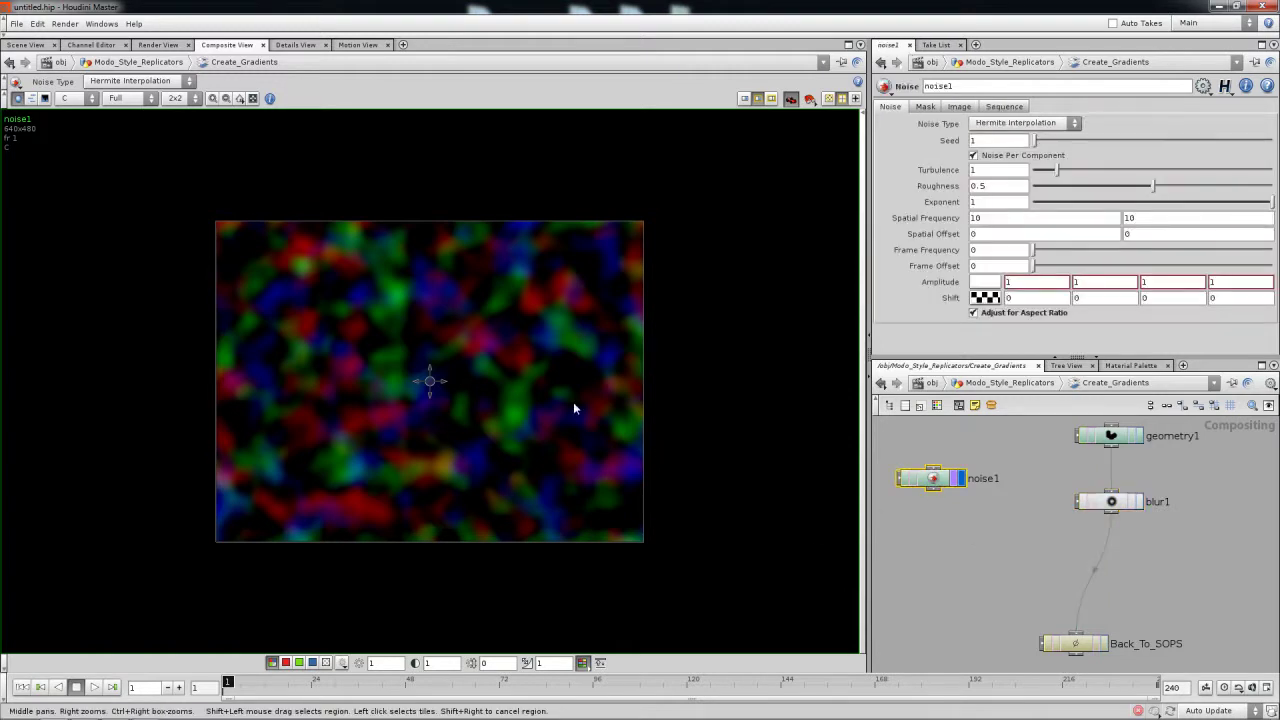
{"action": "left_click", "coordinate": [974, 156]}
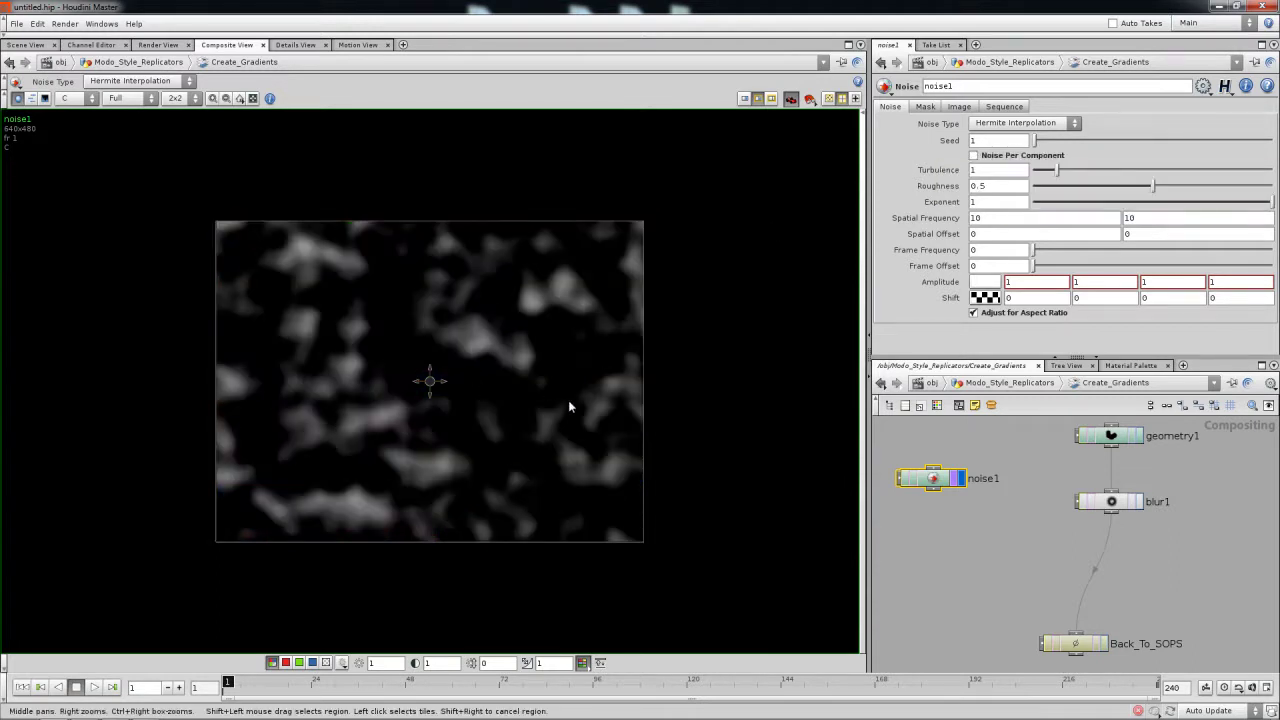
Step: Add a Multiply node below the Noise and Blur nodes and connect both of them as its inputs
{"action": "key", "text": "Tab"}
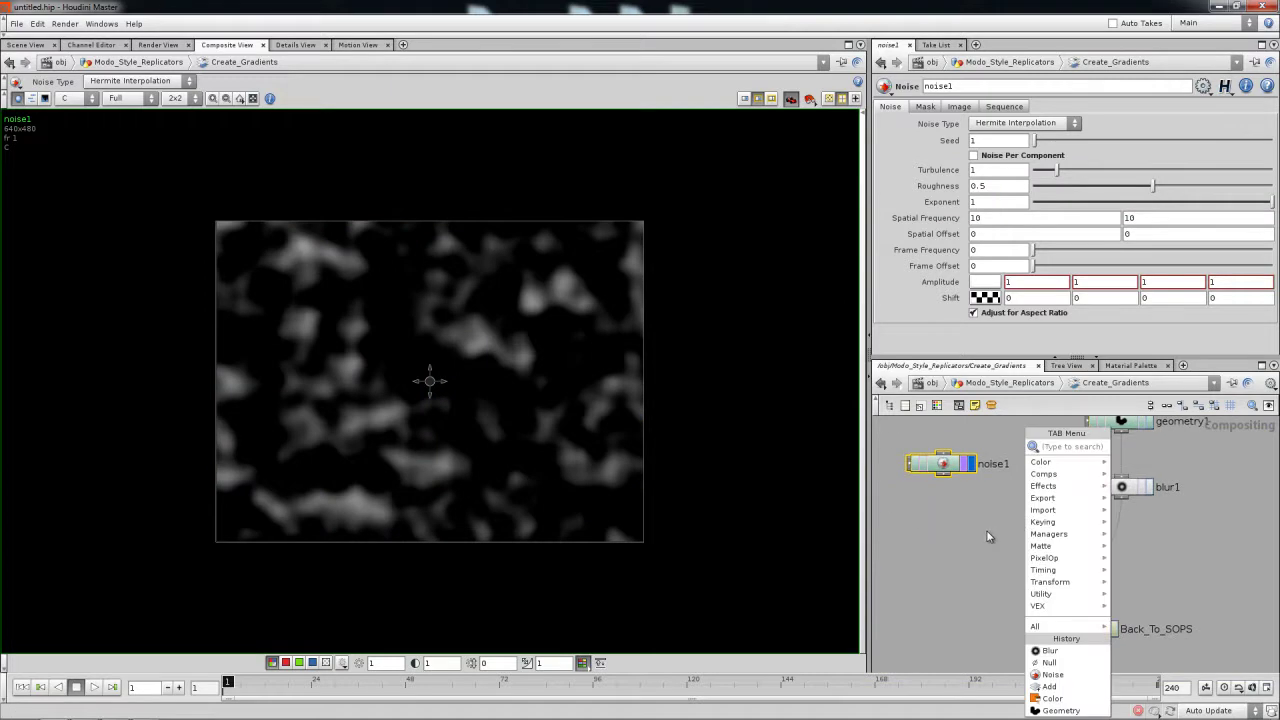
{"action": "type", "text": "mu"}
{"action": "left_click", "coordinate": [1143, 449]}
{"action": "left_click", "coordinate": [1010, 585]}
{"action": "mouse_move", "coordinate": [943, 476]}
{"action": "left_mouse_down"}
{"action": "mouse_move", "coordinate": [1005, 572]}
{"action": "mouse_move", "coordinate": [1072, 556]}
{"action": "mouse_move", "coordinate": [1124, 502]}
{"action": "left_mouse_up"}
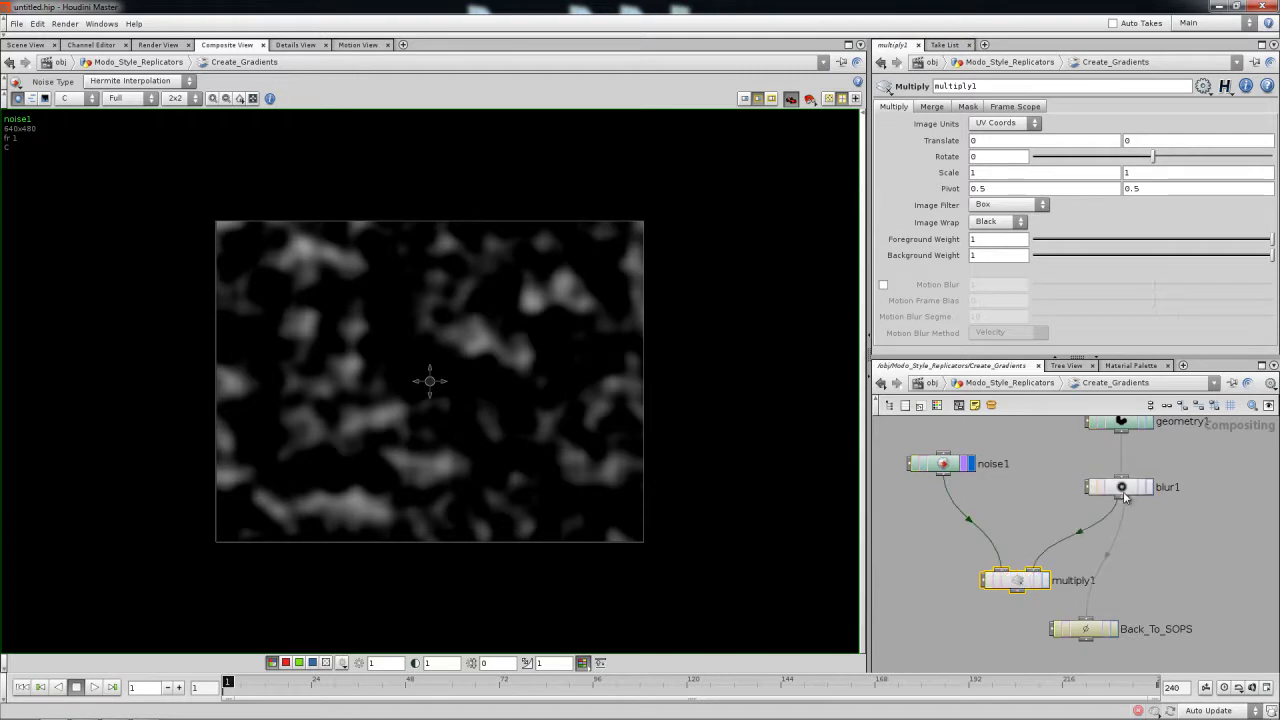
Step: Connect the Multiply node to the Back_To_SOPS null in place of Blur, and display the null's result
{"action": "left_click_drag", "start_coordinate": [1016, 592], "coordinate": [1085, 621]}
{"action": "left_click", "coordinate": [1114, 629]}
{"action": "left_click", "coordinate": [1105, 629]}
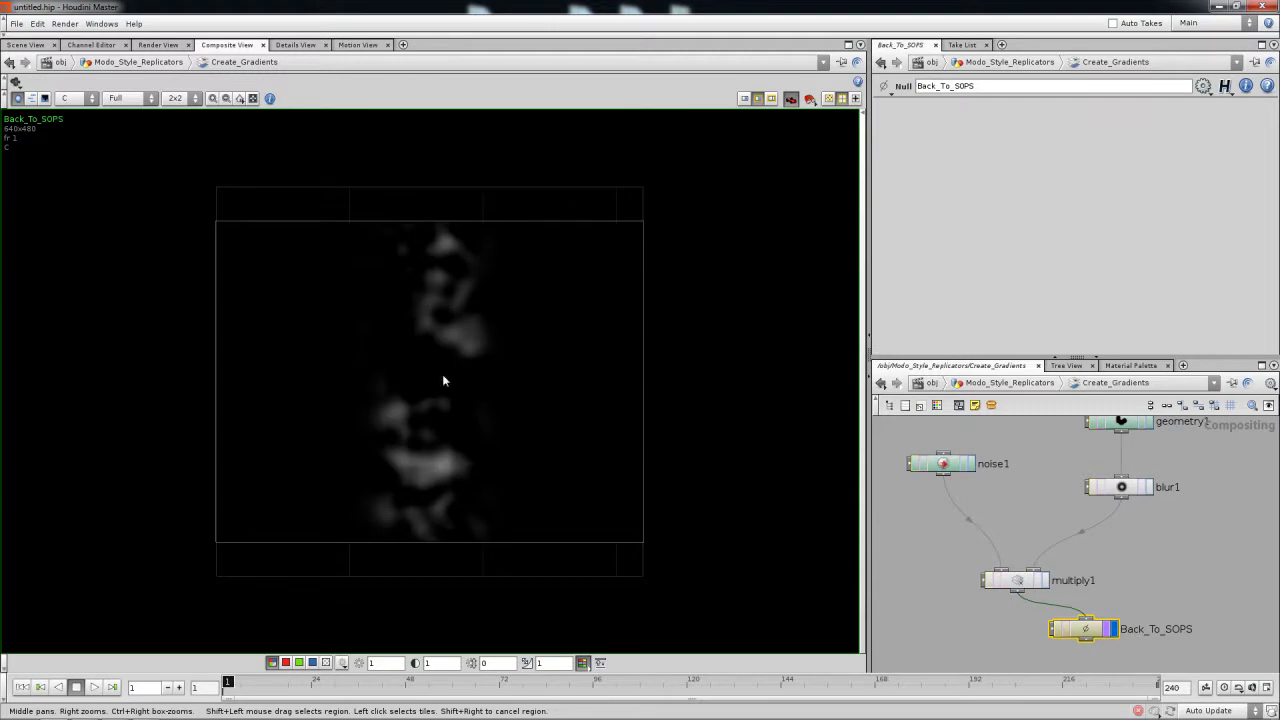
Step: Set both Spatial Frequency values of the Noise node to -30.3
{"action": "left_click", "coordinate": [942, 465]}
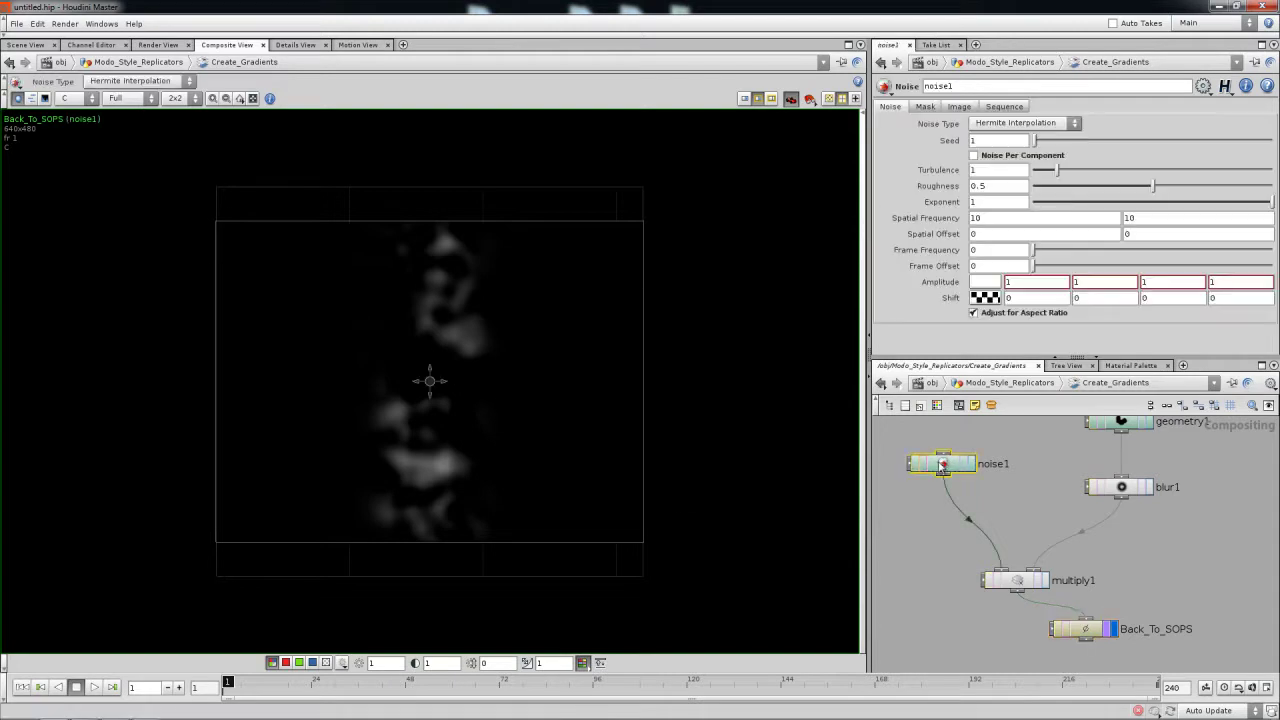
{"action": "middle_click_drag", "start_coordinate": [942, 218], "coordinate": [705, 191]}
{"action": "middle_click_drag", "start_coordinate": [963, 228], "coordinate": [912, 218]}
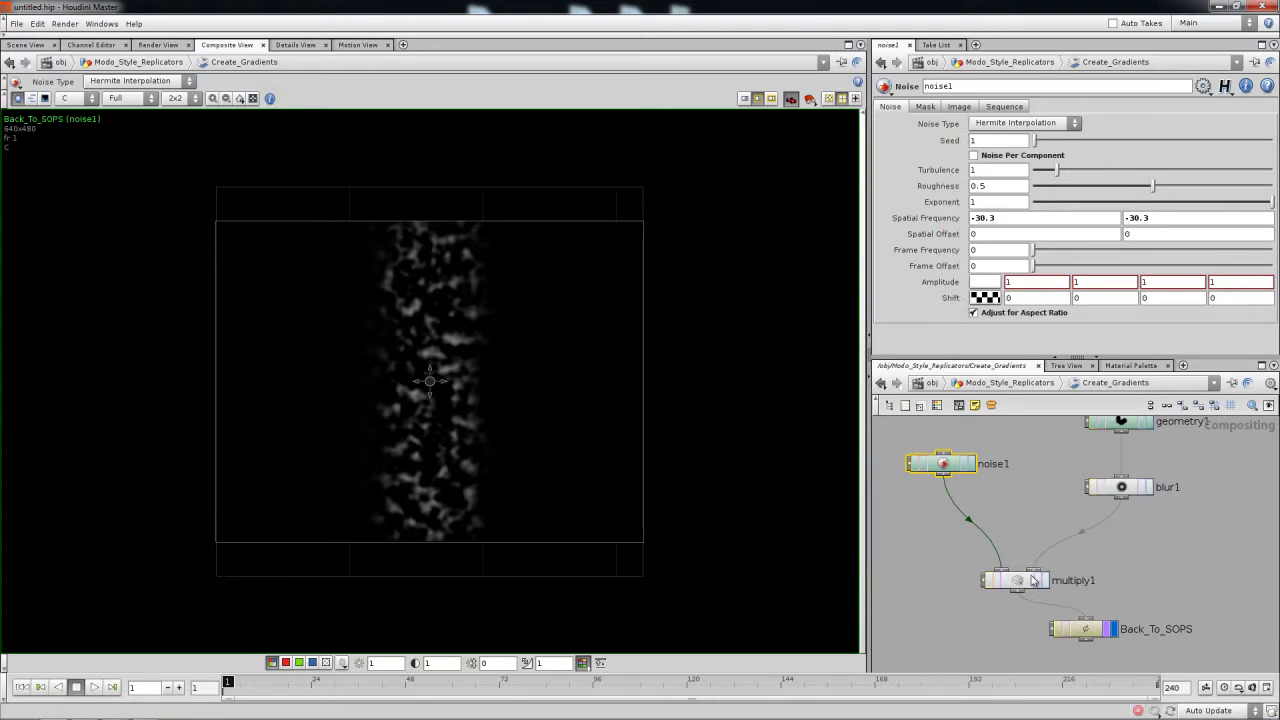
Step: Rearrange the Noise, Multiply and Back_To_SOPS nodes, leaving a vertical gap between Multiply and the null
{"action": "left_click_drag", "start_coordinate": [1033, 581], "coordinate": [1079, 584]}
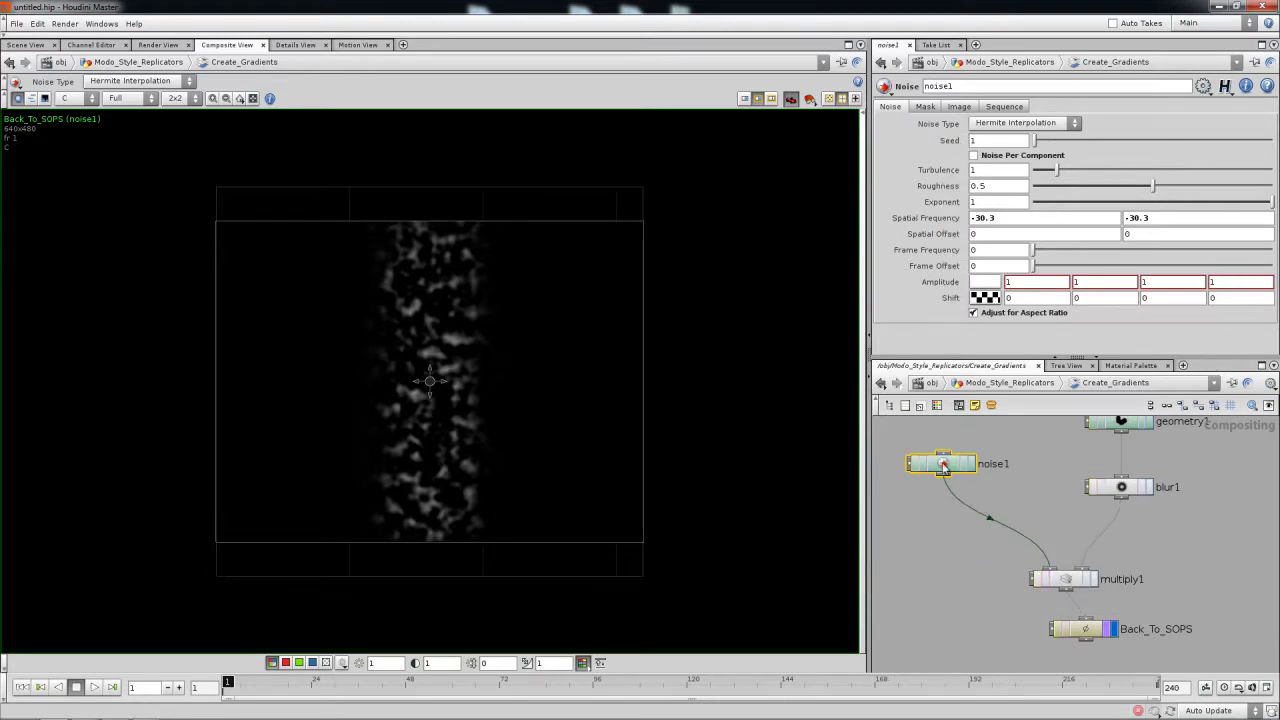
{"action": "left_click_drag", "start_coordinate": [943, 466], "coordinate": [985, 484]}
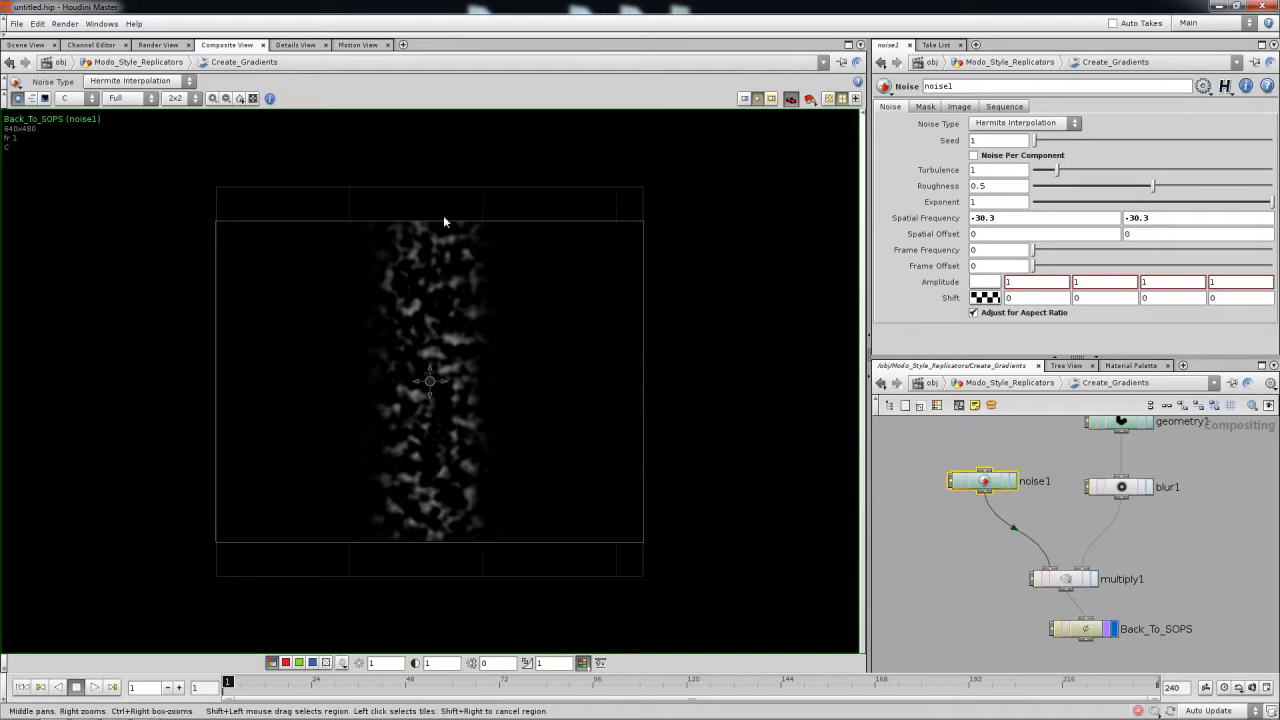
{"action": "middle_click_drag", "start_coordinate": [1118, 557], "coordinate": [1069, 549]}
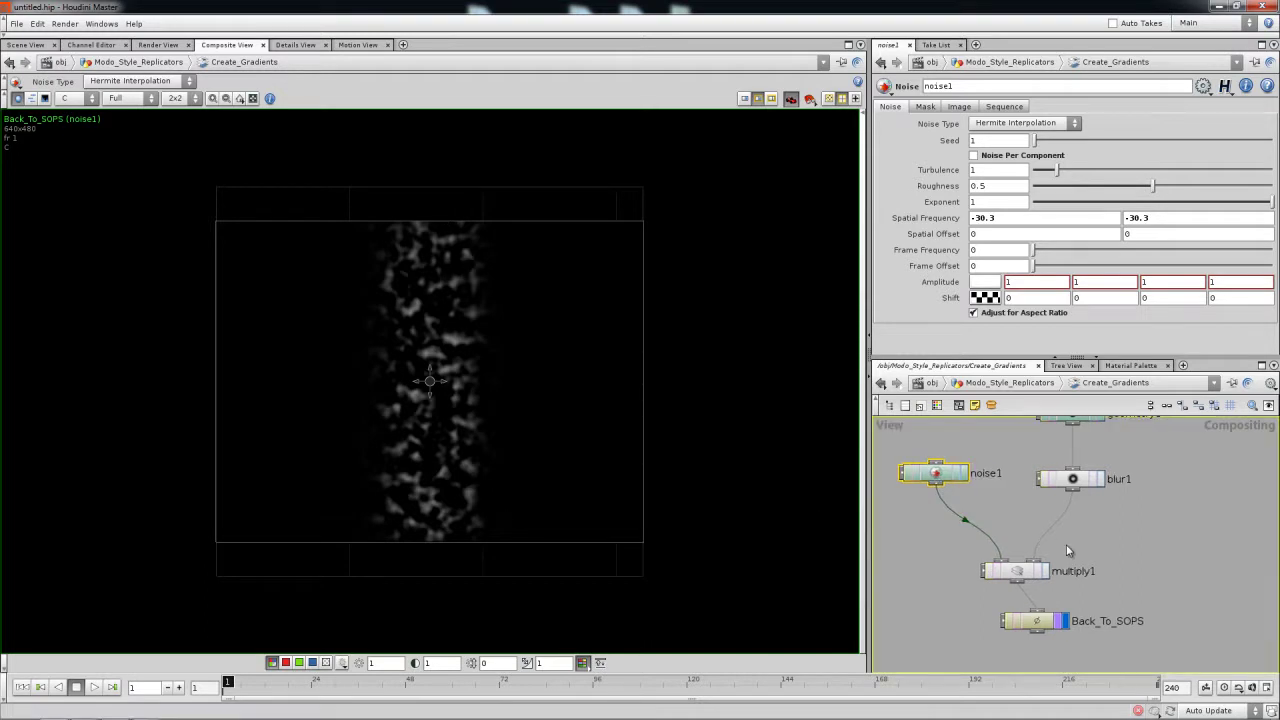
{"action": "right_click_drag", "start_coordinate": [1069, 549], "coordinate": [1048, 574]}
{"action": "left_click_drag", "start_coordinate": [1056, 612], "coordinate": [1009, 655]}
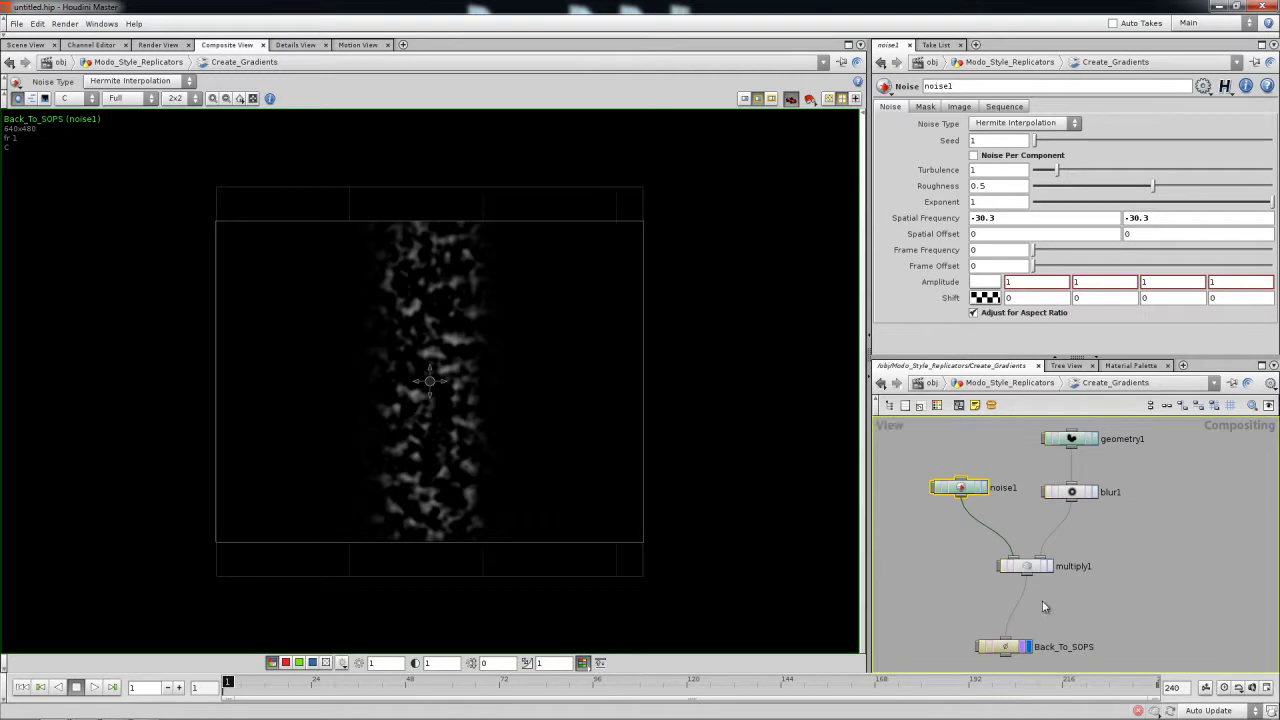
{"action": "middle_click_drag", "start_coordinate": [1045, 605], "coordinate": [1035, 593]}
{"action": "left_click_drag", "start_coordinate": [1024, 560], "coordinate": [1004, 542]}
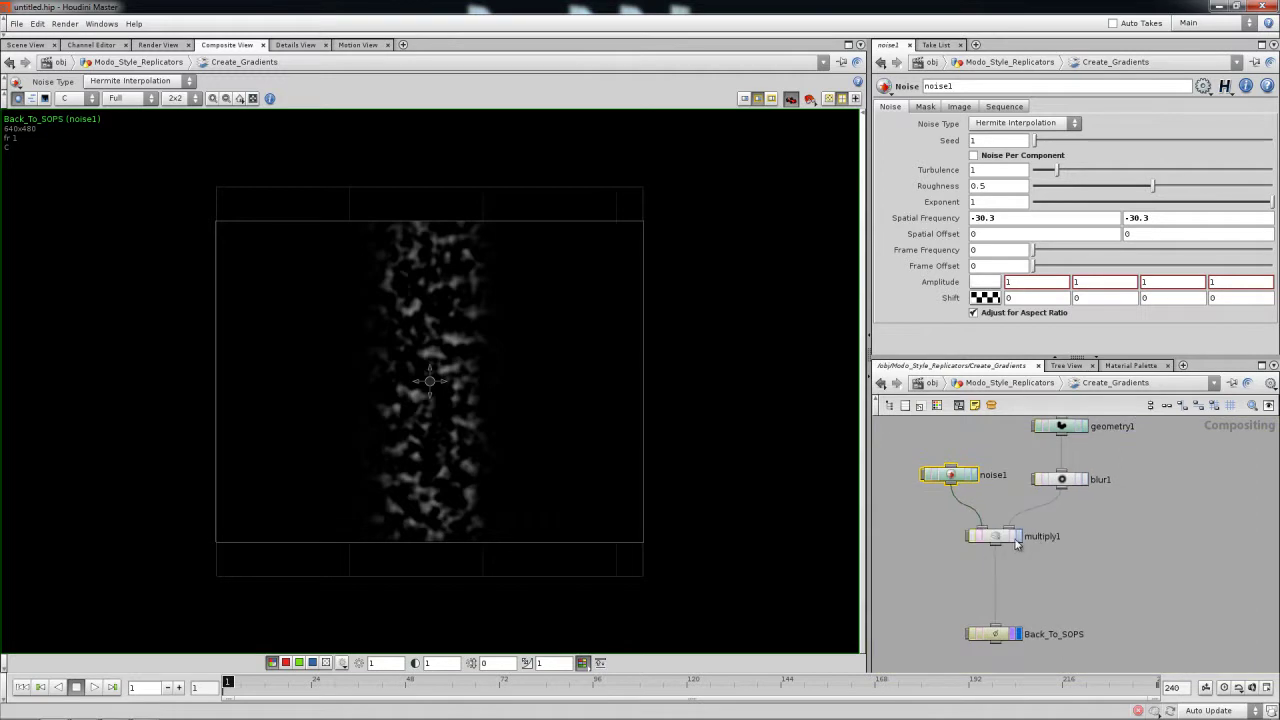
Step: Add a Transform node fed by the Multiply node, display it, and shift the image horizontally by 0.271875
{"action": "key", "text": "Tab"}
{"action": "mouse_move", "coordinate": [1040, 558]}
{"action": "type", "text": "tra"}
{"action": "left_click", "coordinate": [1148, 450]}
{"action": "left_click", "coordinate": [1041, 587]}
{"action": "left_click", "coordinate": [1040, 593]}
{"action": "left_click_drag", "start_coordinate": [995, 545], "coordinate": [1052, 584]}
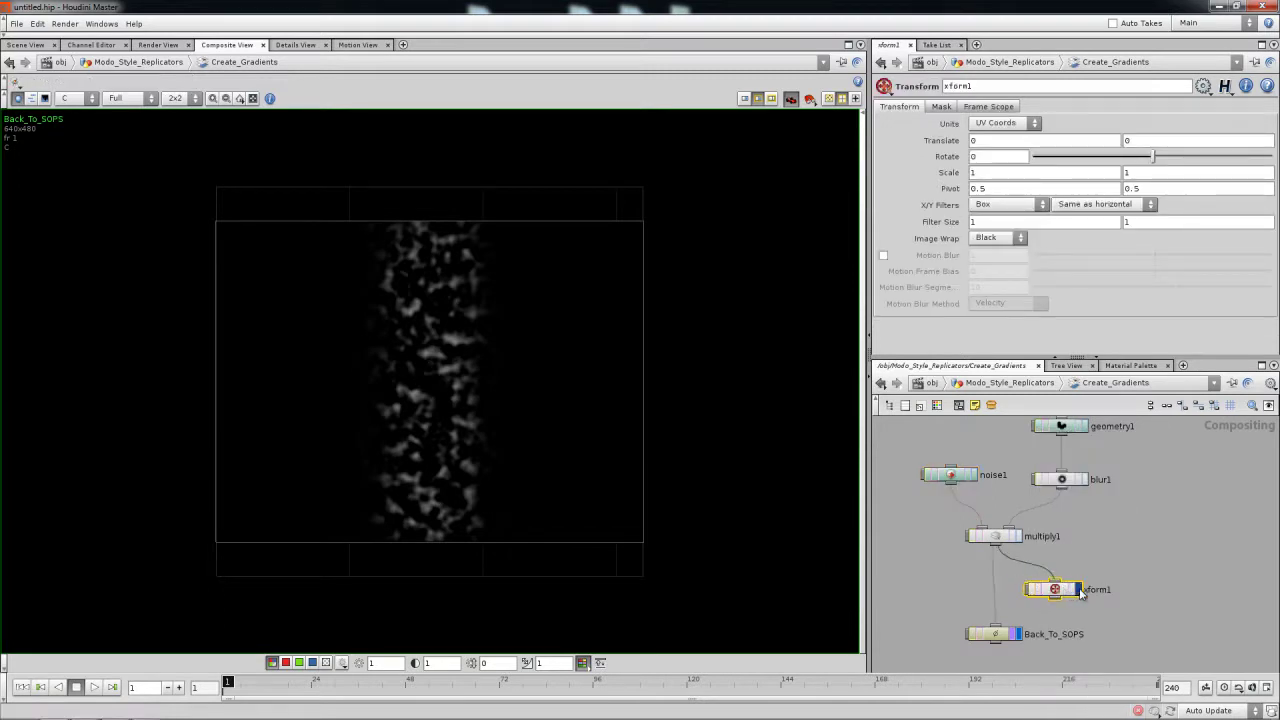
{"action": "left_click", "coordinate": [1076, 590]}
{"action": "left_click_drag", "start_coordinate": [430, 380], "coordinate": [553, 383]}
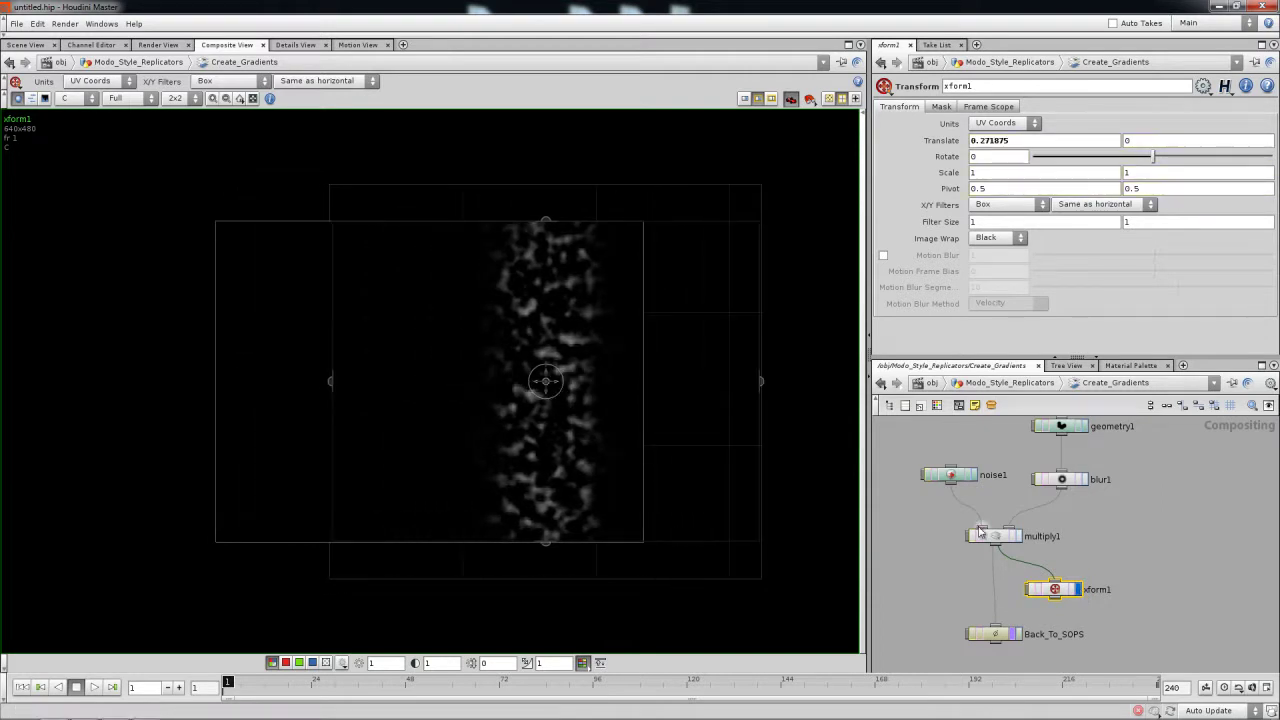
Step: Insert an Add node between Multiply and Back_To_SOPS, with the Transform node connected as its second input
{"action": "middle_click_drag", "start_coordinate": [983, 524], "coordinate": [996, 486]}
{"action": "left_click_drag", "start_coordinate": [1008, 600], "coordinate": [1011, 645]}
{"action": "right_click", "coordinate": [1009, 638]}
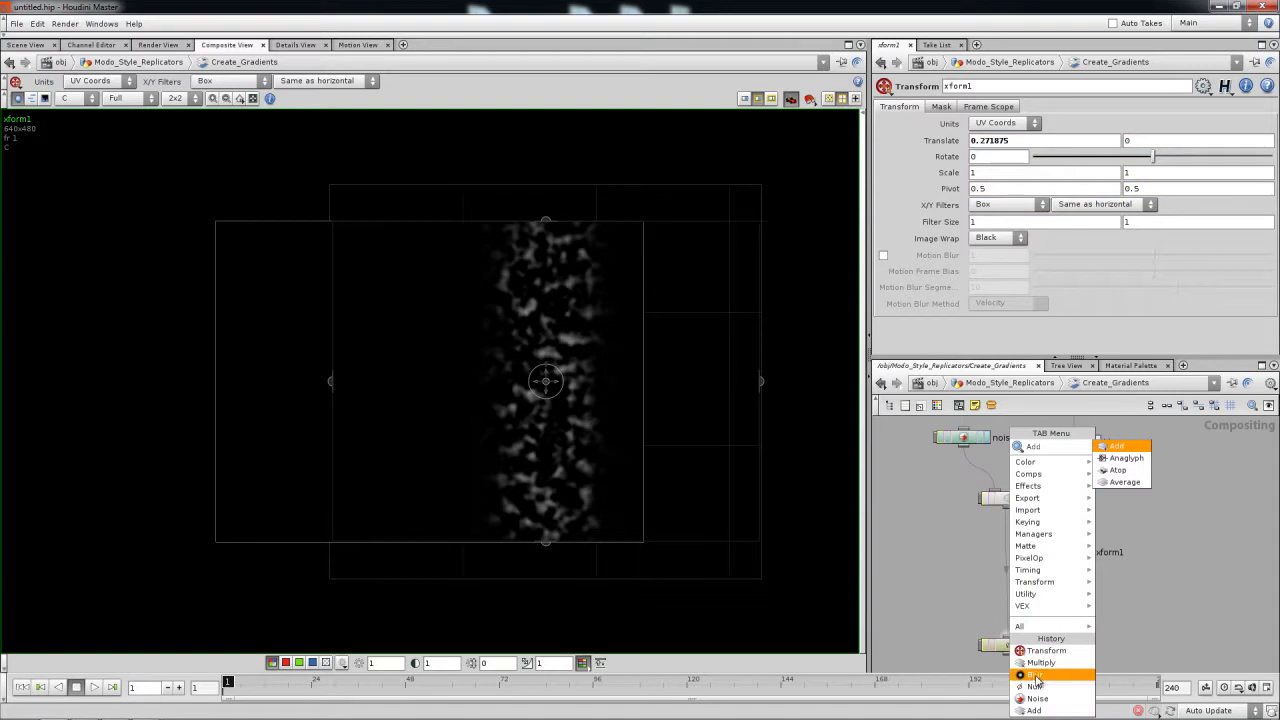
{"action": "left_click", "coordinate": [1048, 710]}
{"action": "left_click", "coordinate": [1022, 619]}
{"action": "left_click_drag", "start_coordinate": [1041, 610], "coordinate": [1068, 562]}
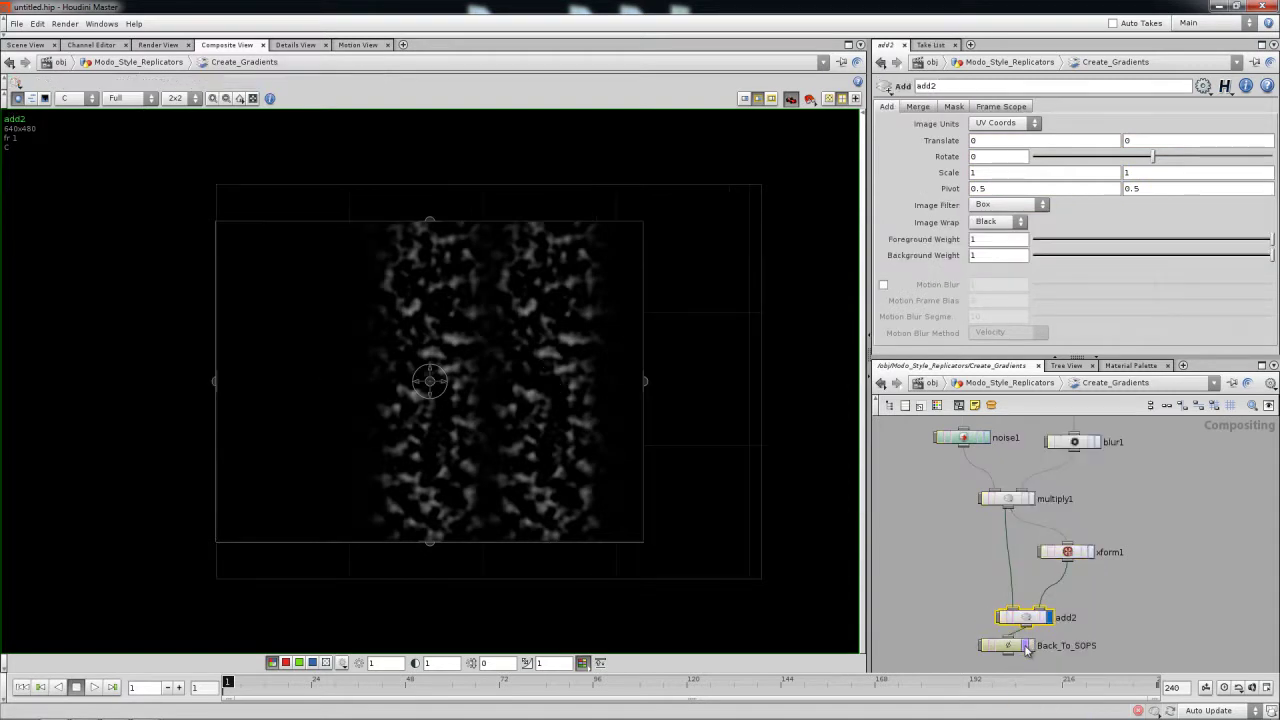
Step: Display the Back_To_SOPS null and set the Transform node's horizontal translation to 0.471875
{"action": "left_click", "coordinate": [1031, 645]}
{"action": "left_click", "coordinate": [1010, 646]}
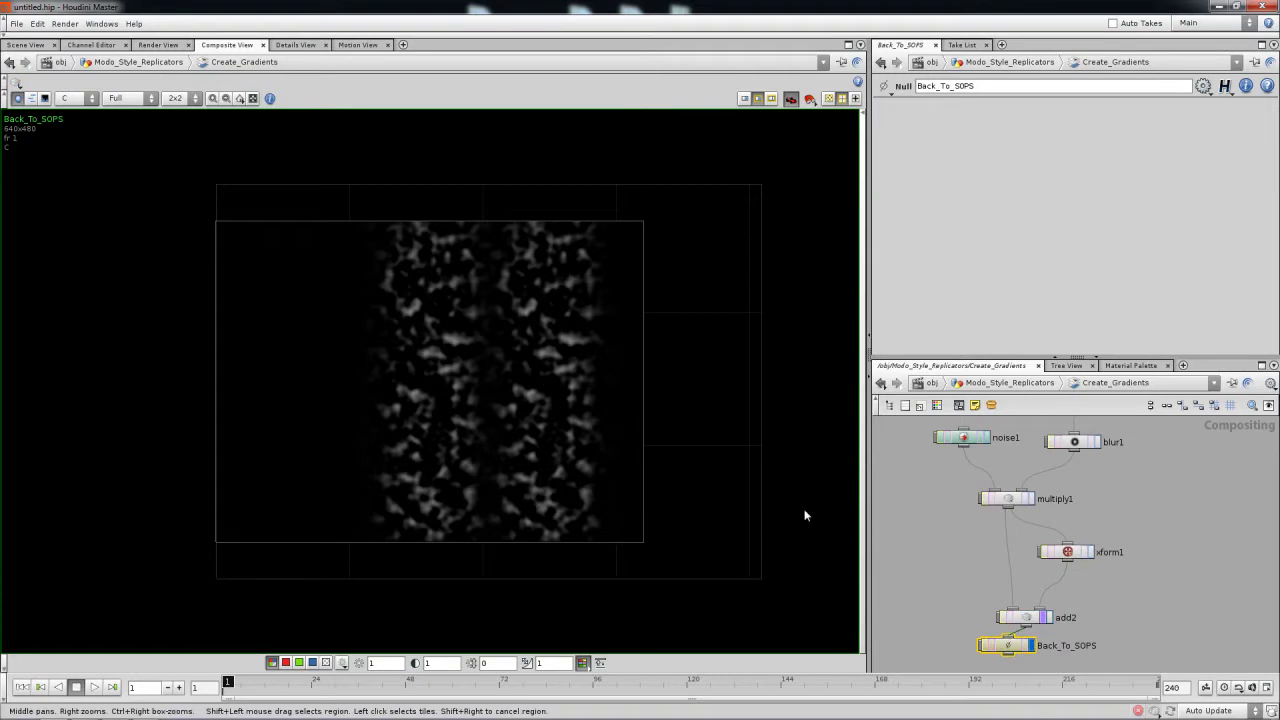
{"action": "left_click", "coordinate": [1068, 552]}
{"action": "middle_click_drag", "start_coordinate": [1000, 144], "coordinate": [1022, 145]}
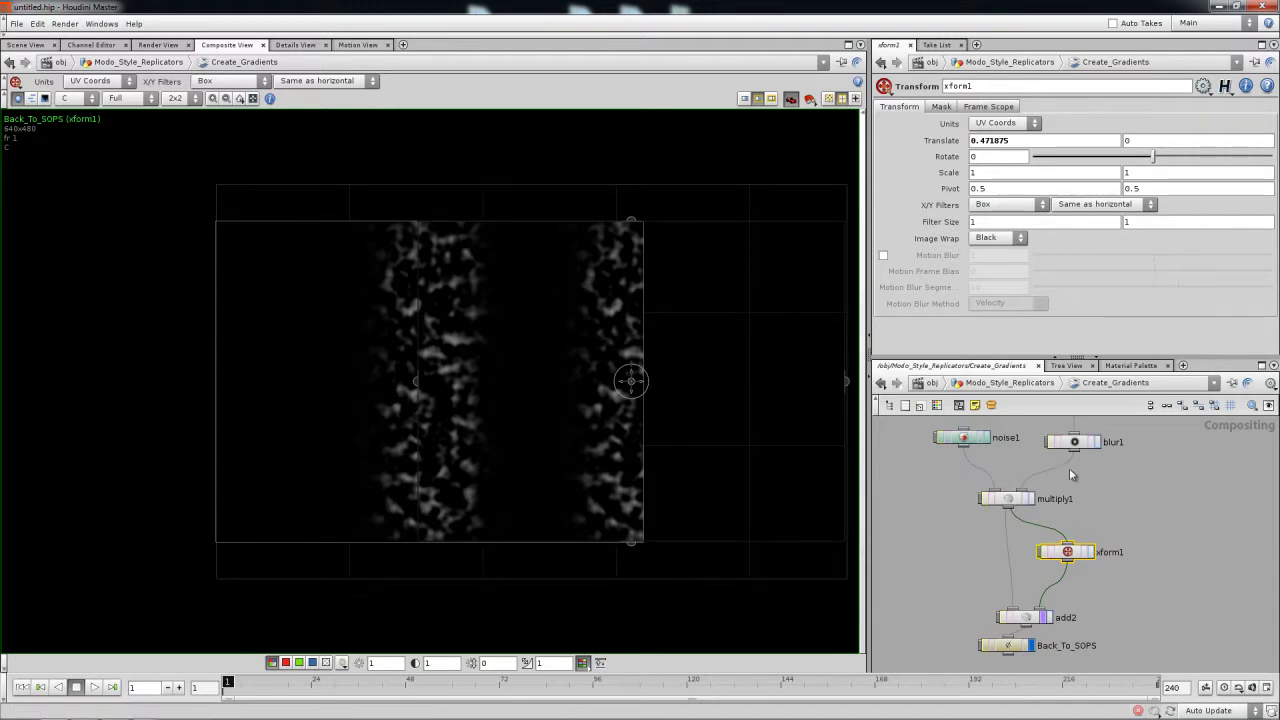
Step: Set the Noise node's Turbulence to 0, Roughness to 0.103, Exponent to 0.493 and Frame Frequency to 0.2
{"action": "left_click", "coordinate": [962, 440]}
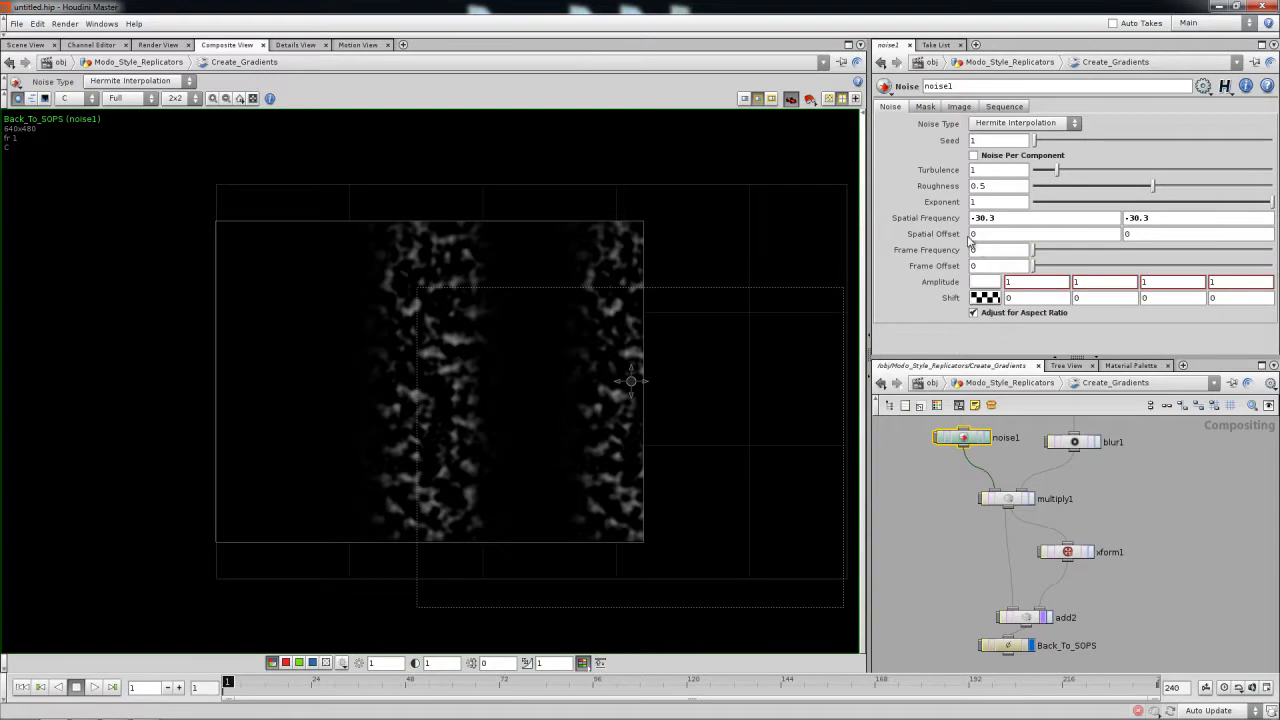
{"action": "mouse_move", "coordinate": [1153, 204]}
{"action": "left_mouse_down"}
{"action": "mouse_move", "coordinate": [1138, 207]}
{"action": "mouse_move", "coordinate": [1153, 205]}
{"action": "left_mouse_up"}
{"action": "left_click_drag", "start_coordinate": [1070, 173], "coordinate": [1023, 180]}
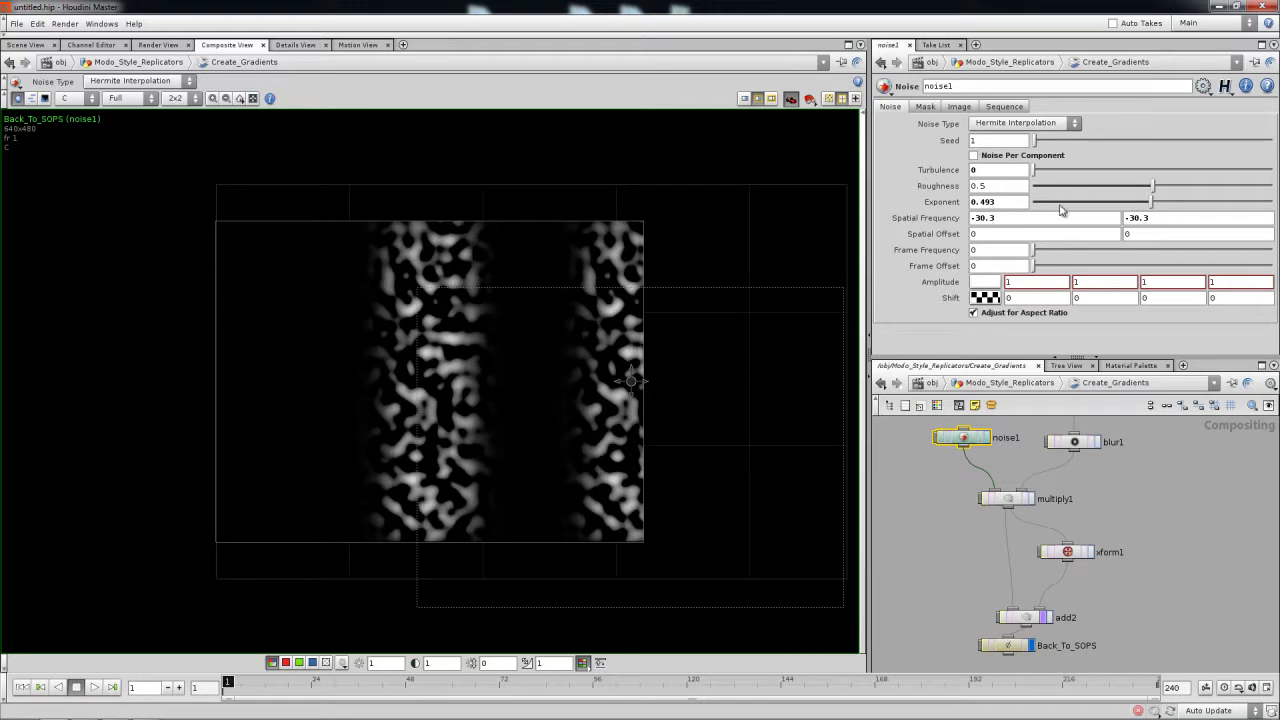
{"action": "left_click_drag", "start_coordinate": [1152, 187], "coordinate": [1059, 195]}
{"action": "middle_click_drag", "start_coordinate": [942, 250], "coordinate": [595, 291]}
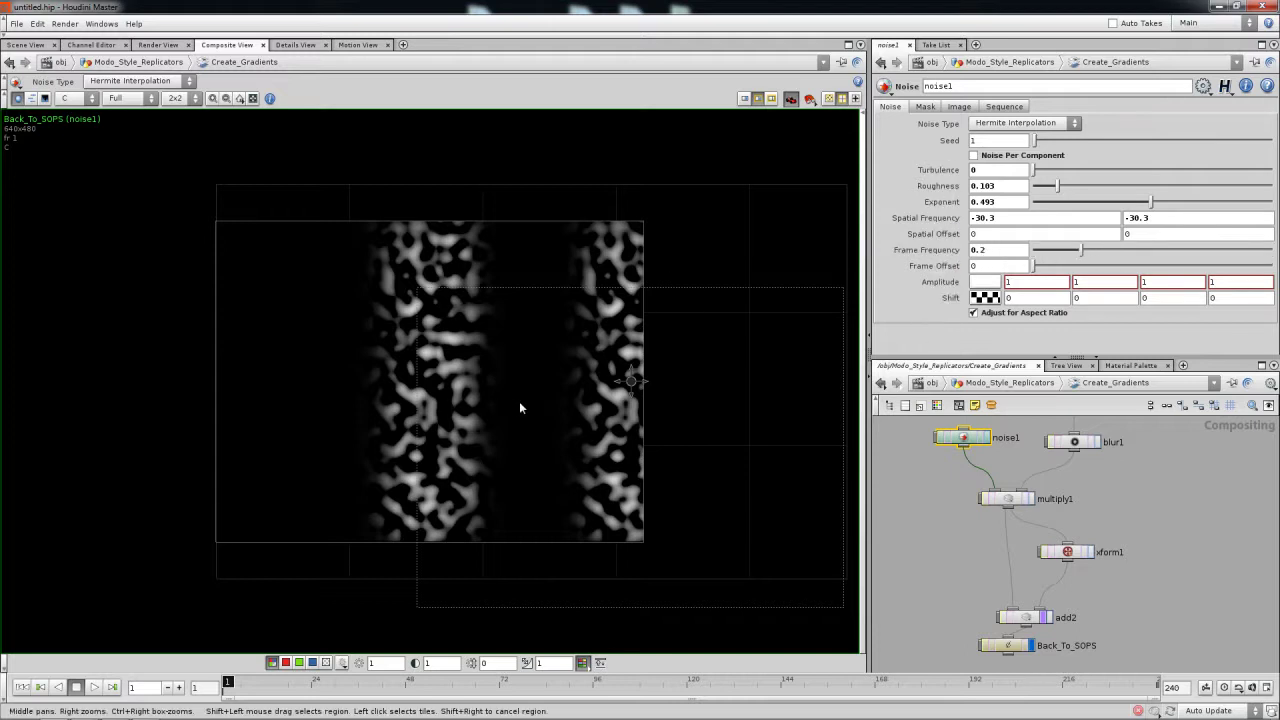
Step: Move the Transform node slightly outward and place Back_To_SOPS directly below the Add node
{"action": "left_click_drag", "start_coordinate": [1067, 559], "coordinate": [1078, 566]}
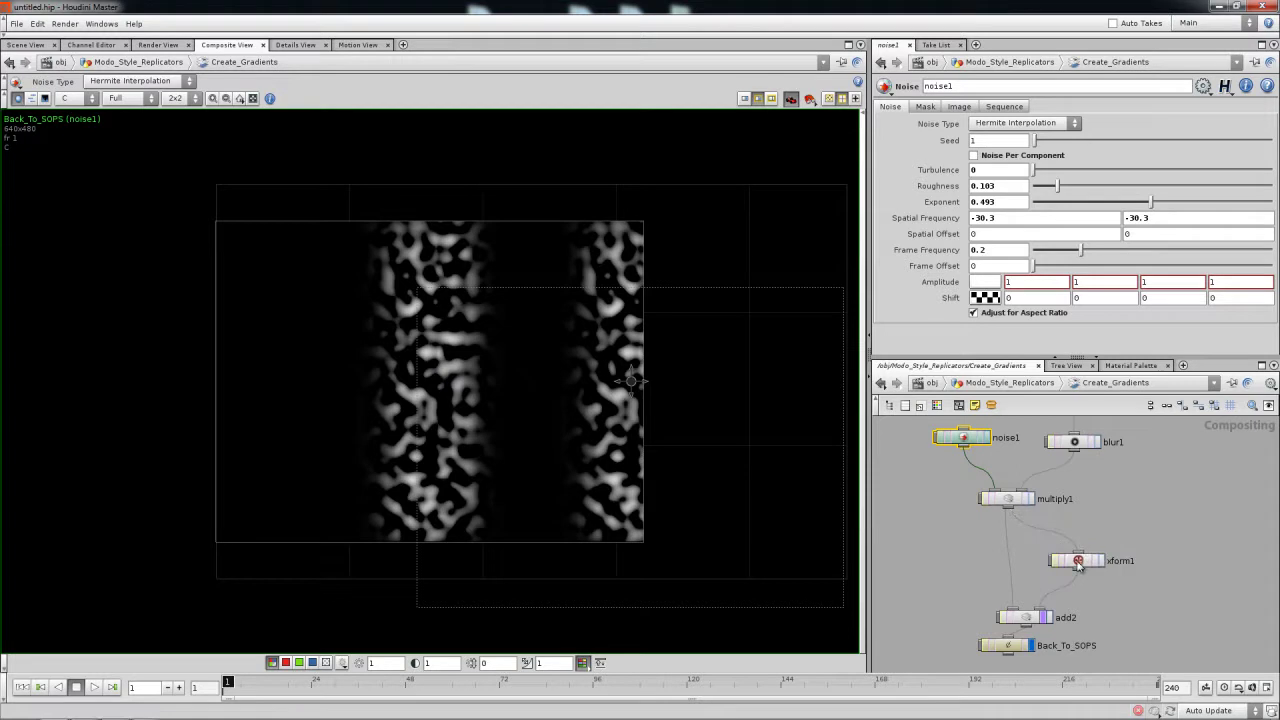
{"action": "middle_click_drag", "start_coordinate": [1009, 644], "coordinate": [1011, 590]}
{"action": "left_click_drag", "start_coordinate": [1014, 592], "coordinate": [1033, 605]}
{"action": "middle_click_drag", "start_coordinate": [994, 483], "coordinate": [1013, 531]}
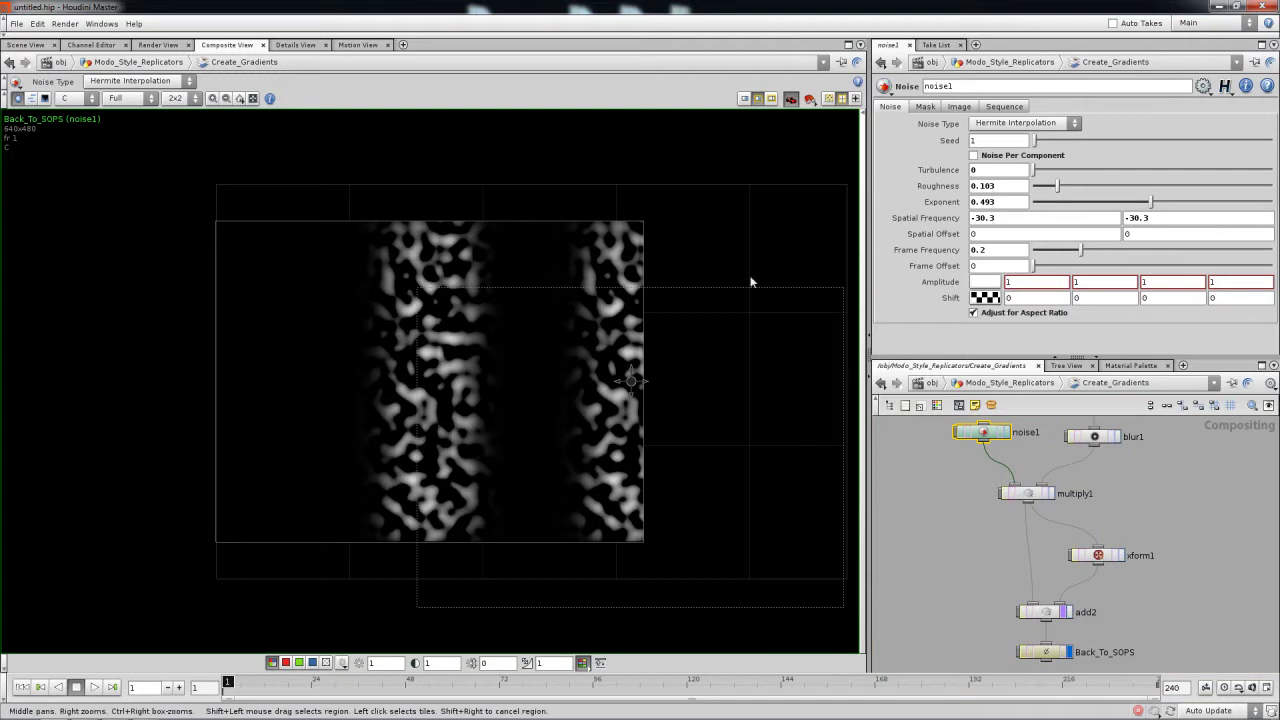
Step: Return to the Modo_Style_Replicators network and frame its nodes around Create_Gradients
{"action": "left_click", "coordinate": [1012, 383]}
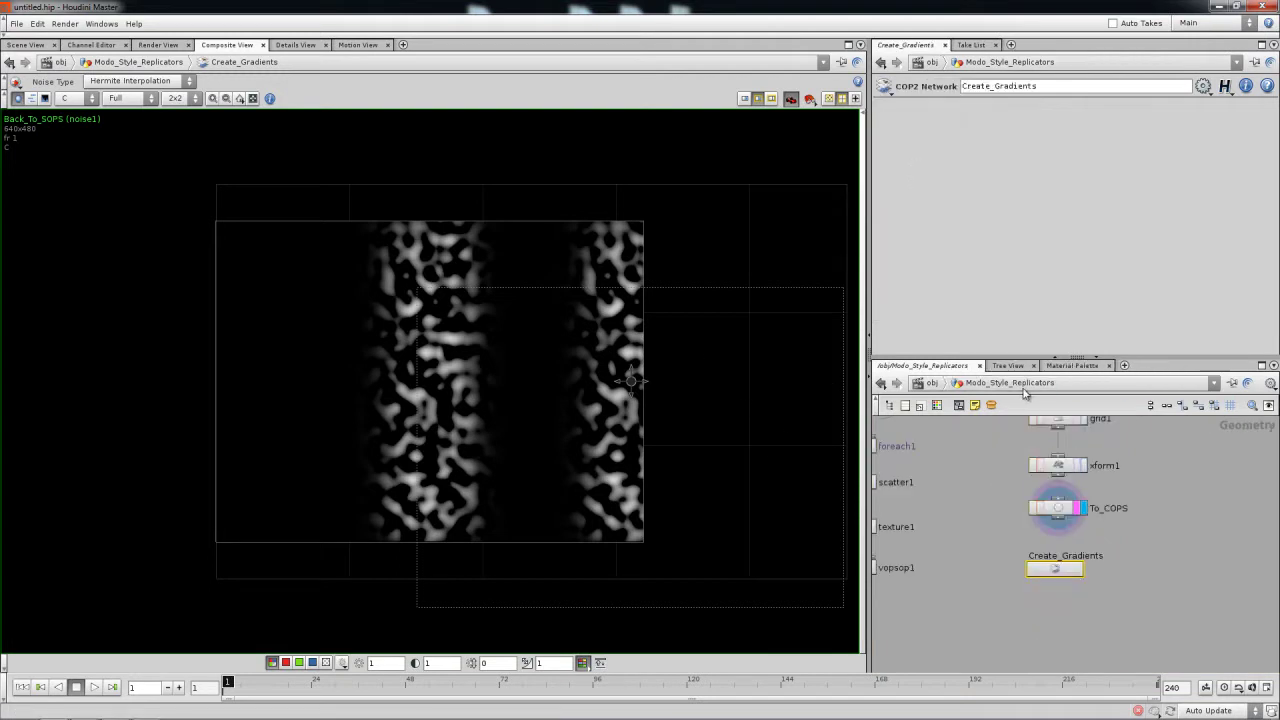
{"action": "left_click_drag", "start_coordinate": [1062, 570], "coordinate": [1068, 571]}
{"action": "key", "text": "h"}
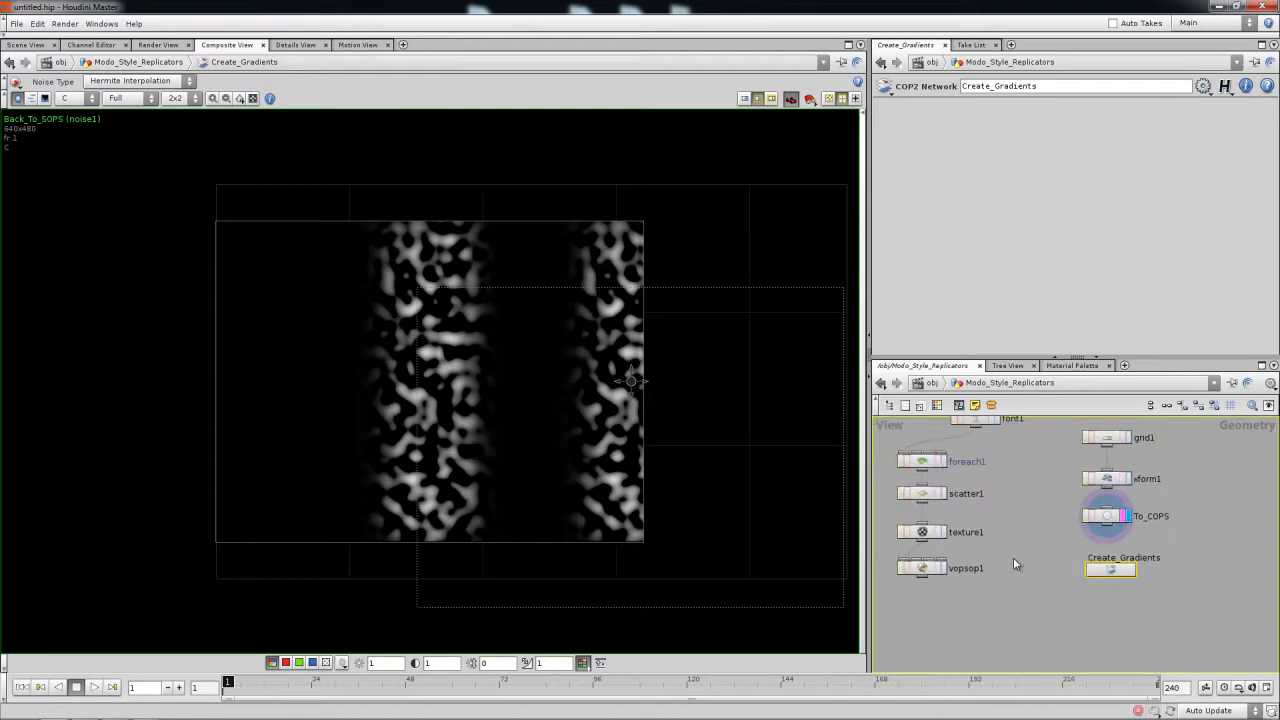
Step: Examine the VOP SOP's Color Map path alongside the Create_Gradients network
{"action": "left_click", "coordinate": [993, 557]}
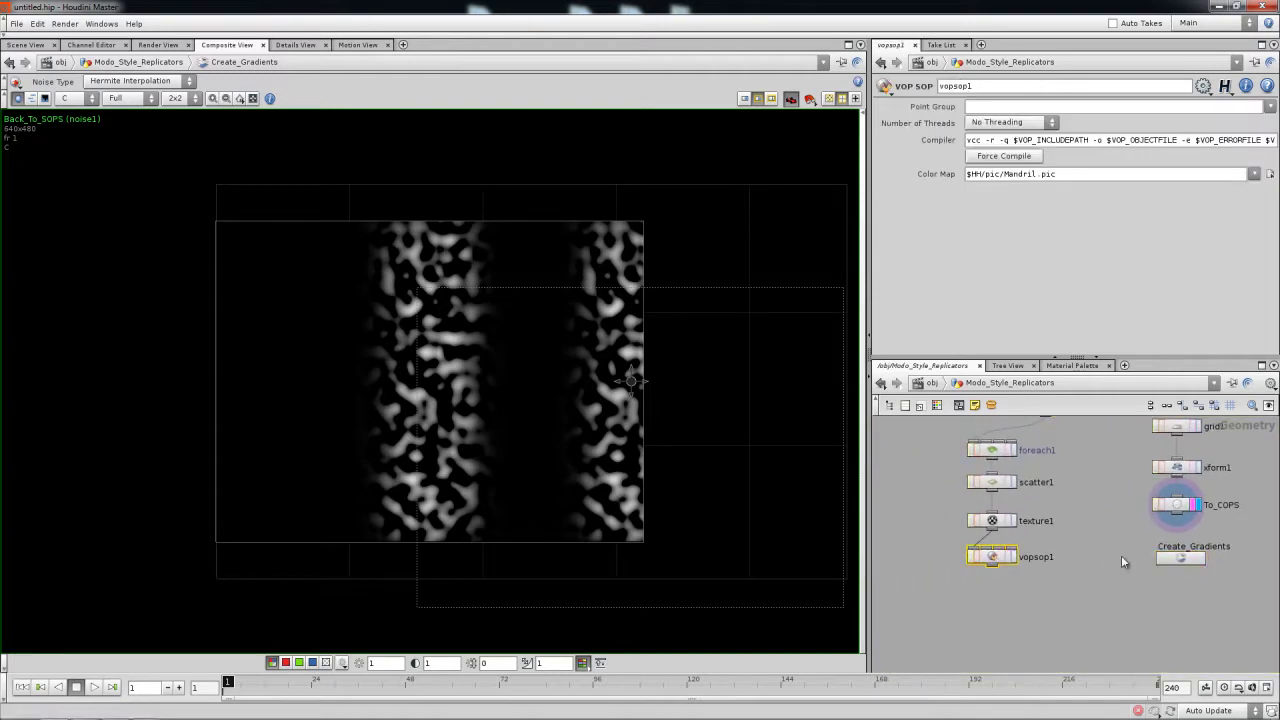
{"action": "left_click", "coordinate": [1181, 559]}
{"action": "left_click", "coordinate": [1005, 557]}
{"action": "left_click_drag", "start_coordinate": [1105, 176], "coordinate": [912, 186]}
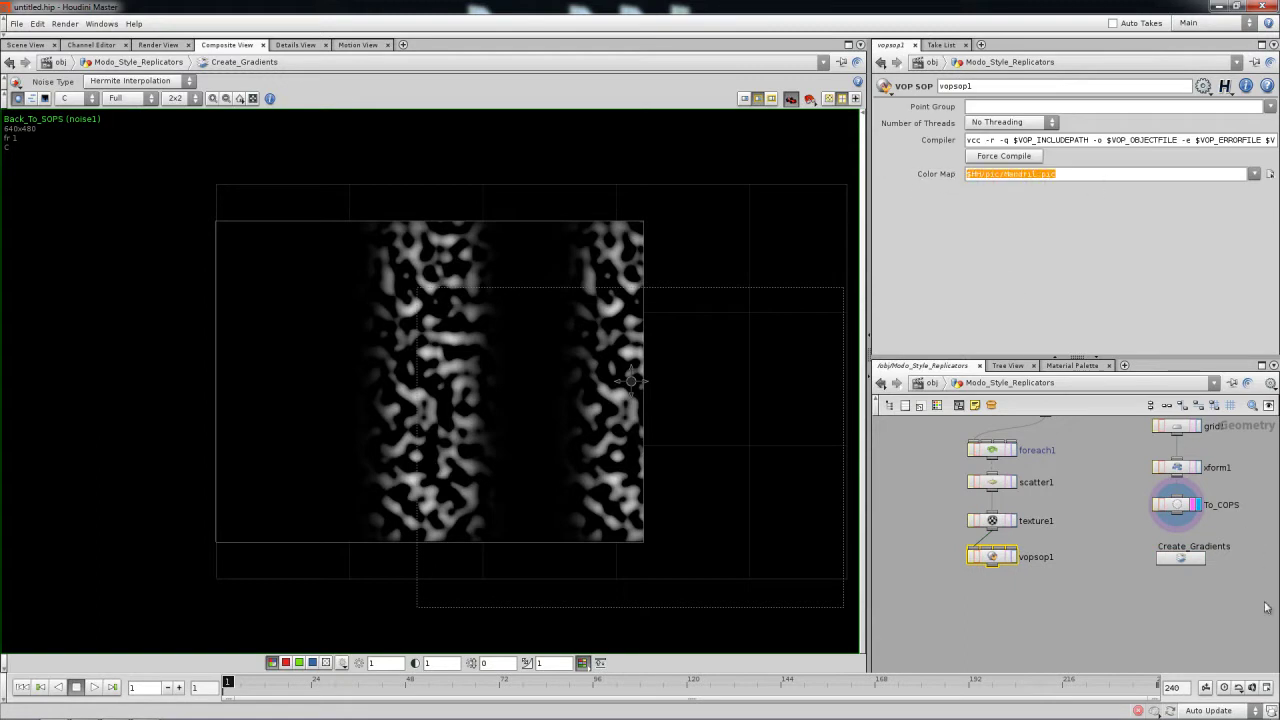
{"action": "left_click", "coordinate": [1181, 560]}
{"action": "left_click", "coordinate": [1127, 574]}
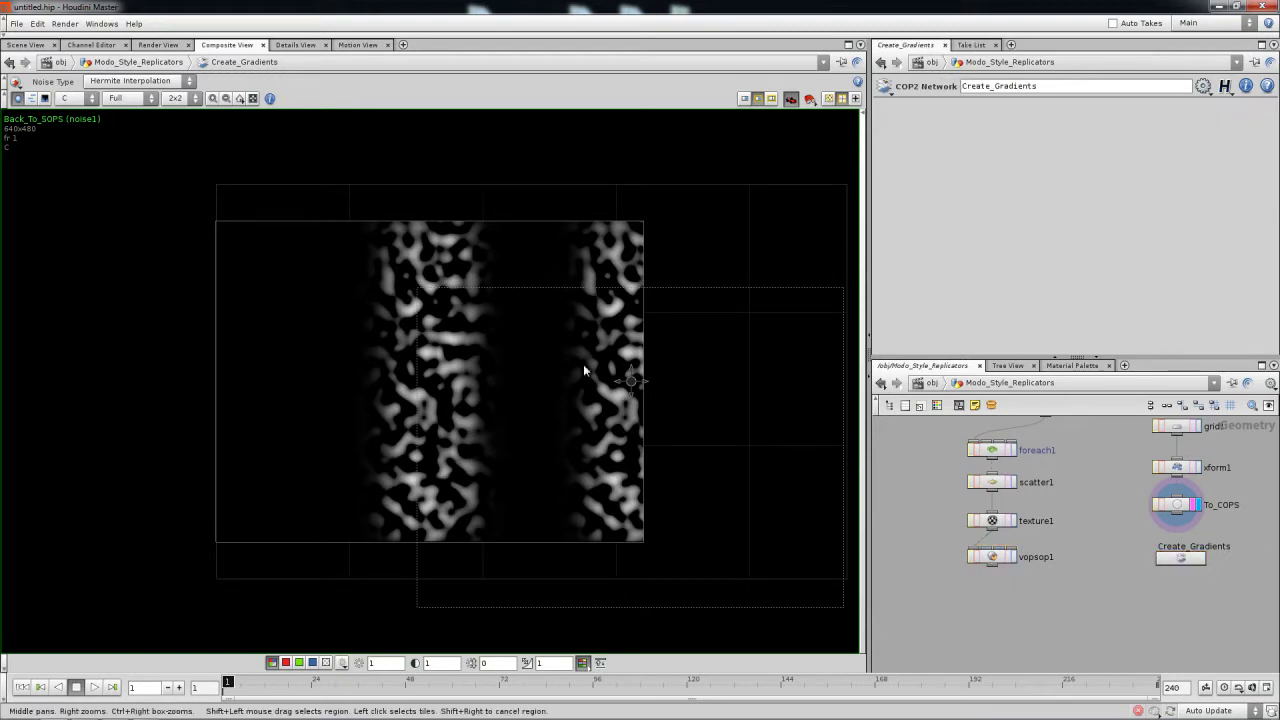
Step: Switch to the Scene View and view the To_COPS grid from a lower angle
{"action": "left_click", "coordinate": [24, 45]}
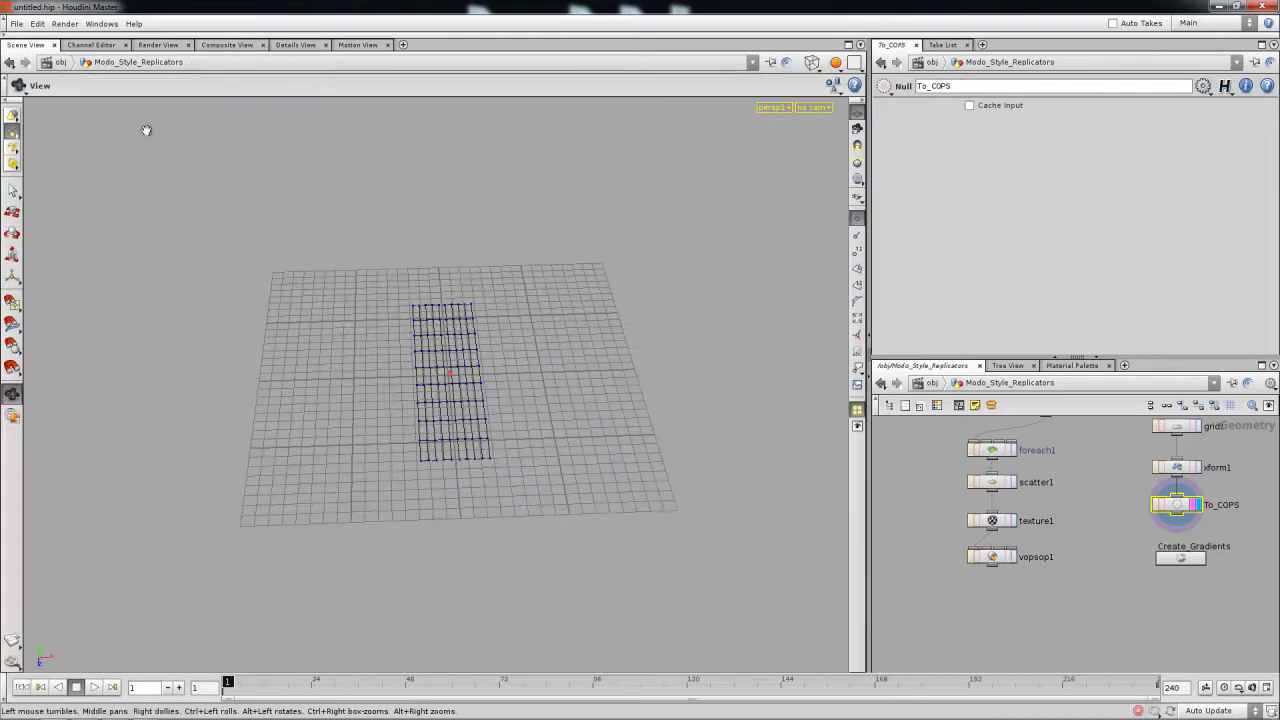
{"action": "left_click_drag", "start_coordinate": [331, 331], "coordinate": [425, 373]}
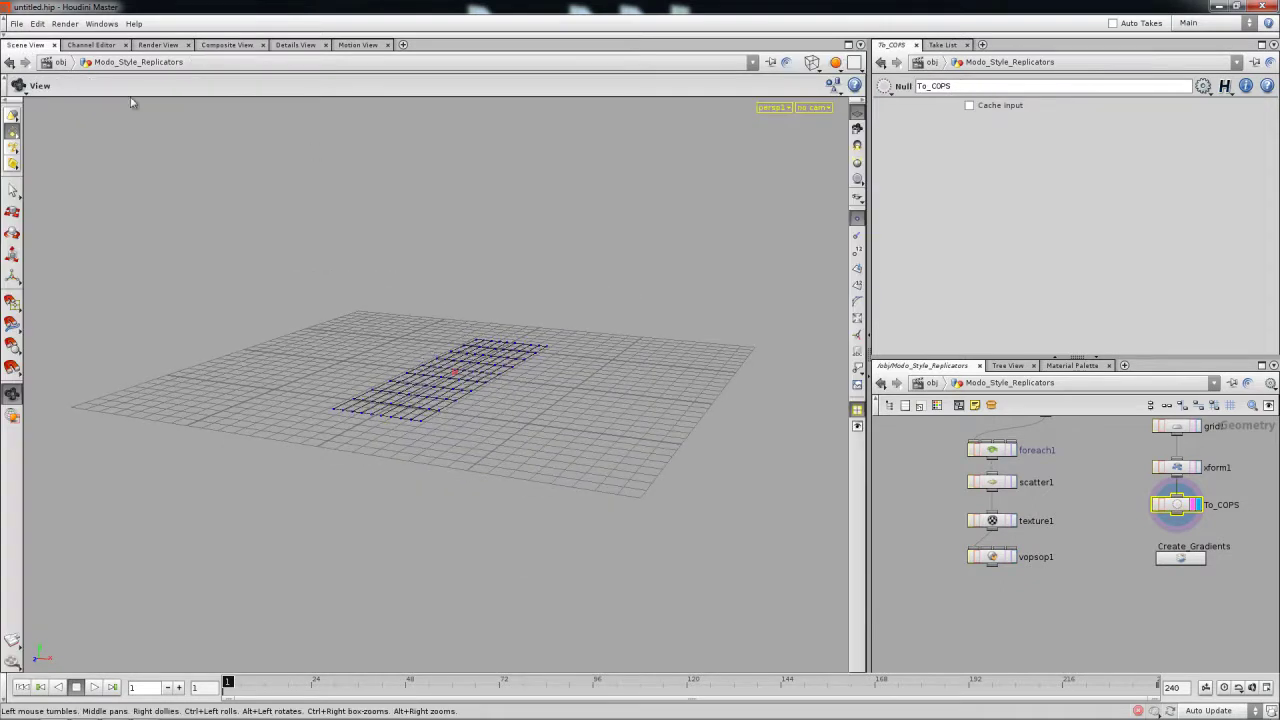
{"action": "left_click", "coordinate": [101, 23]}
{"action": "mouse_move", "coordinate": [132, 40]}
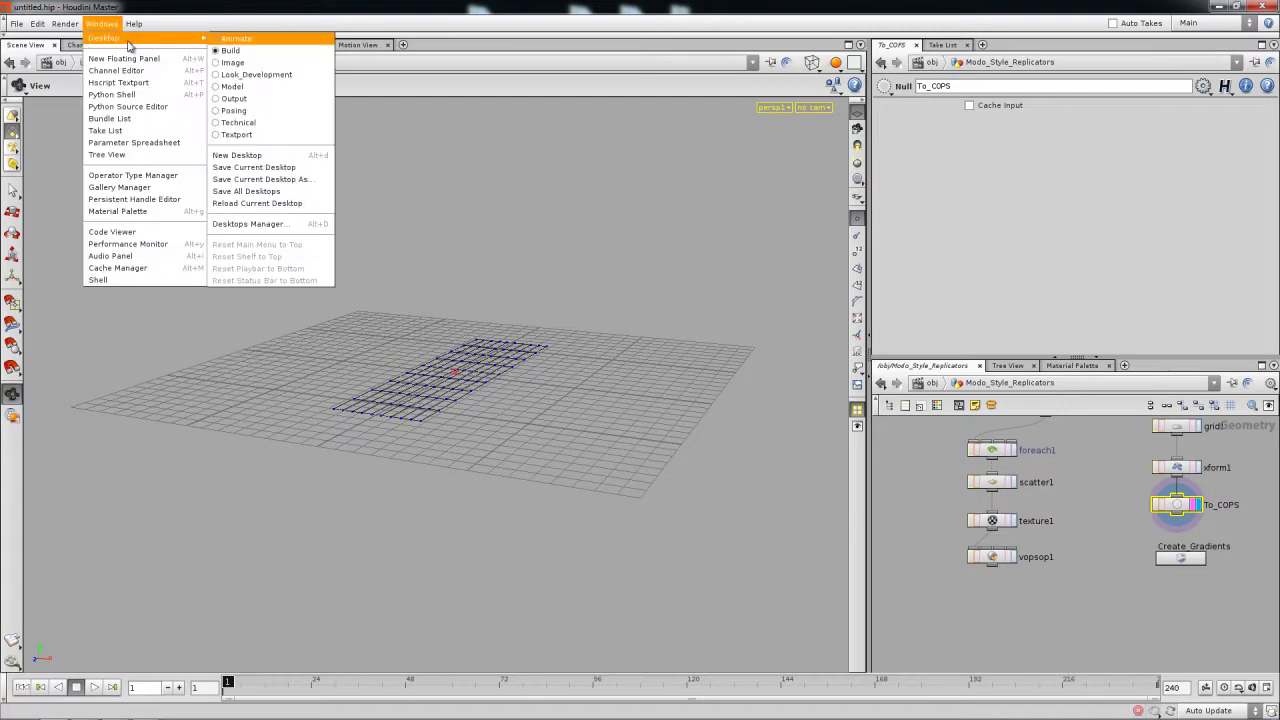
{"action": "left_click", "coordinate": [299, 481]}
{"action": "left_click_drag", "start_coordinate": [398, 40], "coordinate": [399, 75]}
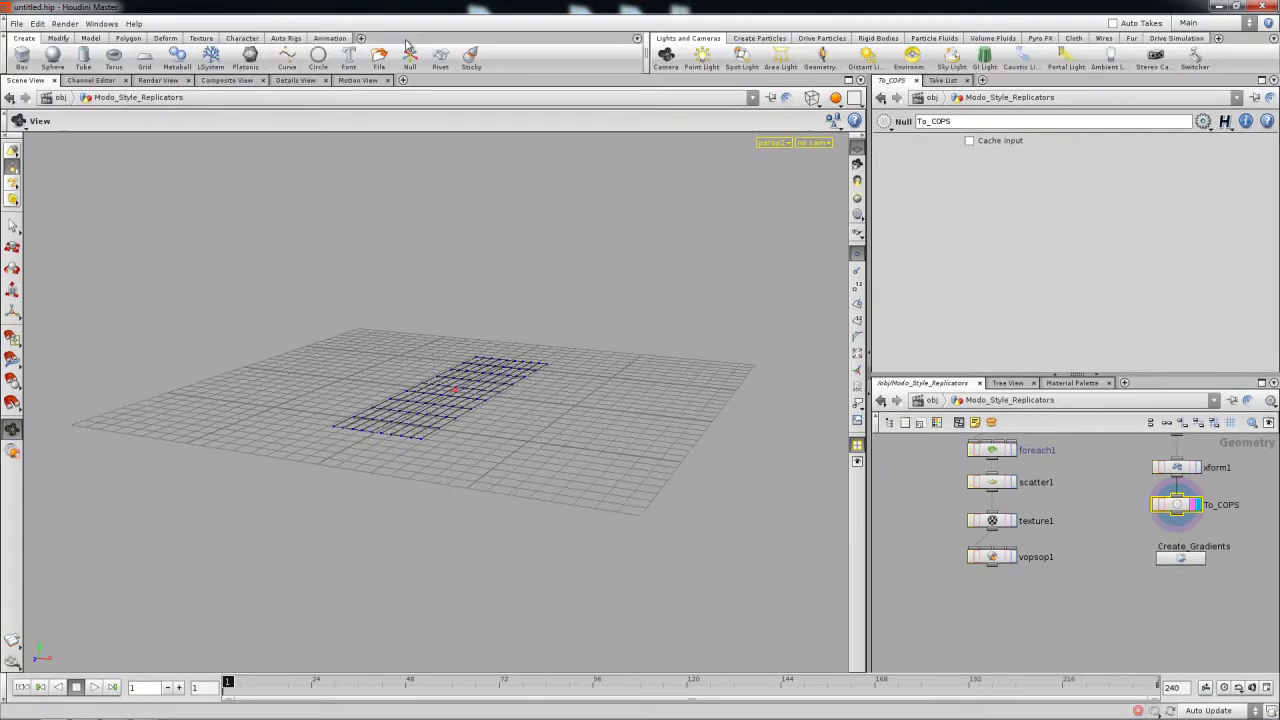
{"action": "left_click", "coordinate": [4, 49]}
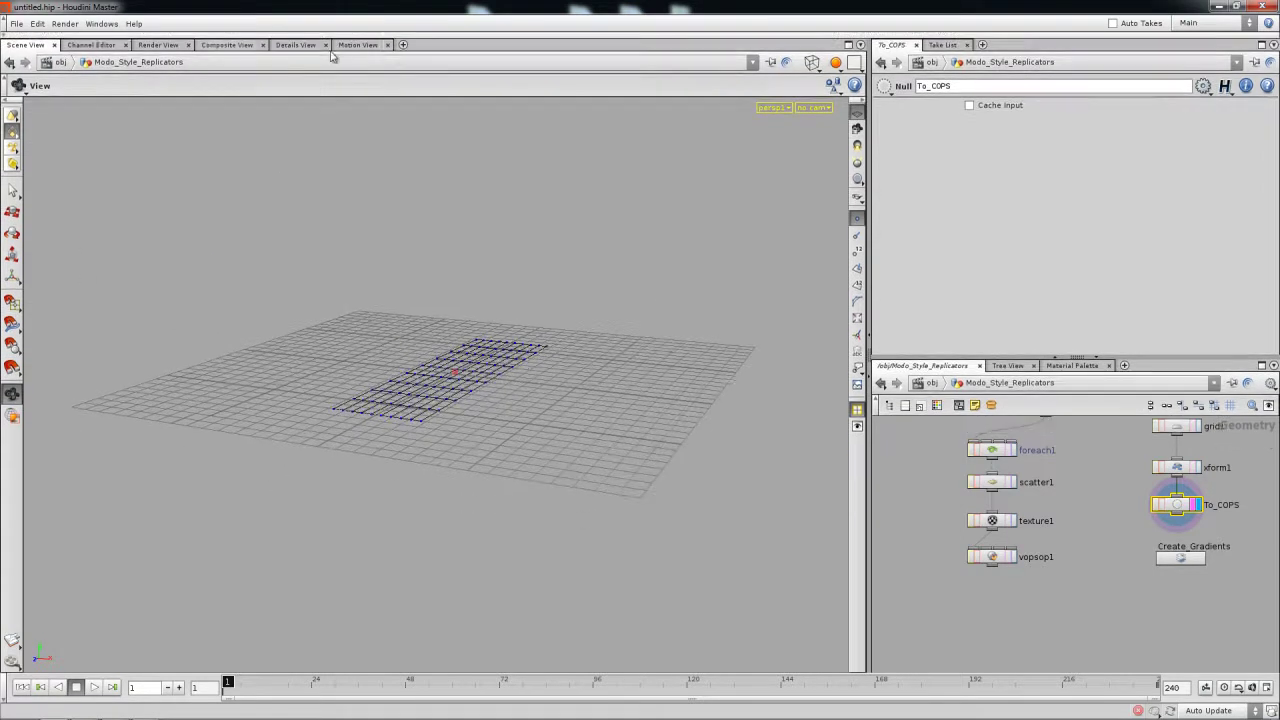
Step: Open a floating Textport window and place it over the scene view, ready for a command
{"action": "left_click", "coordinate": [403, 44]}
{"action": "mouse_move", "coordinate": [490, 70]}
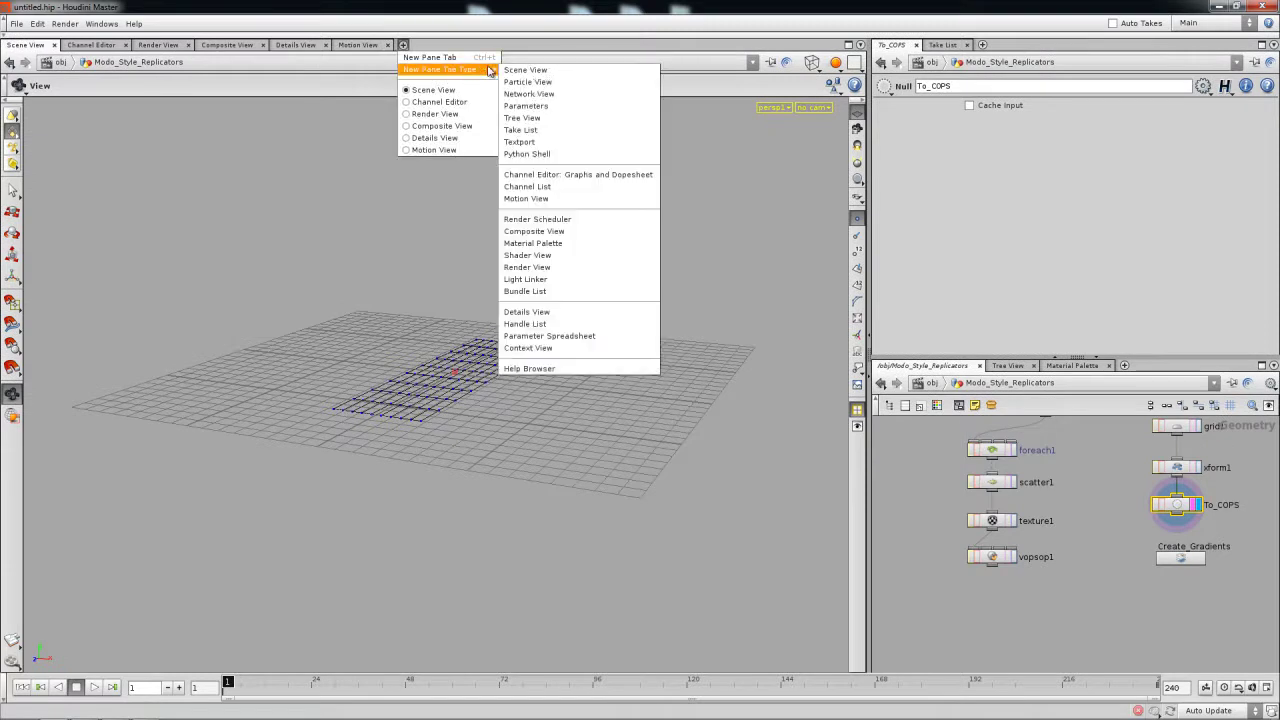
{"action": "left_click", "coordinate": [404, 285]}
{"action": "key", "text": "alt+shift+t"}
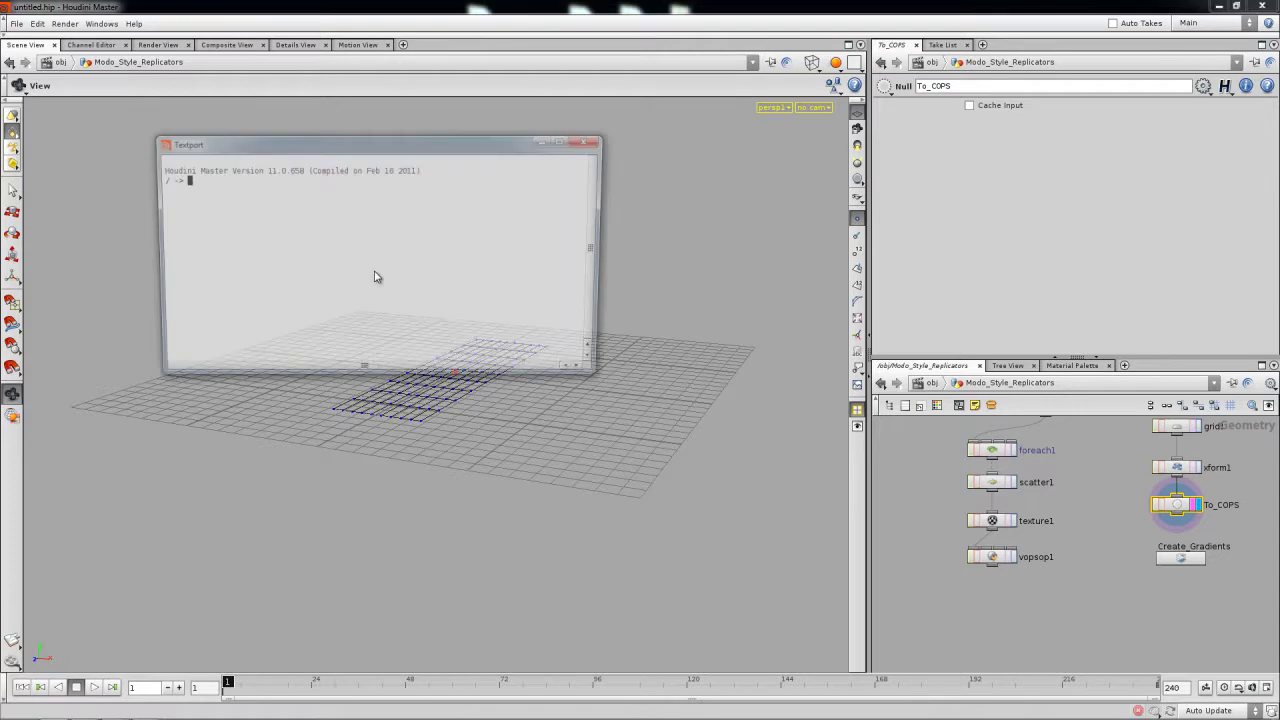
{"action": "left_click_drag", "start_coordinate": [400, 150], "coordinate": [454, 250]}
{"action": "left_click", "coordinate": [543, 281]}
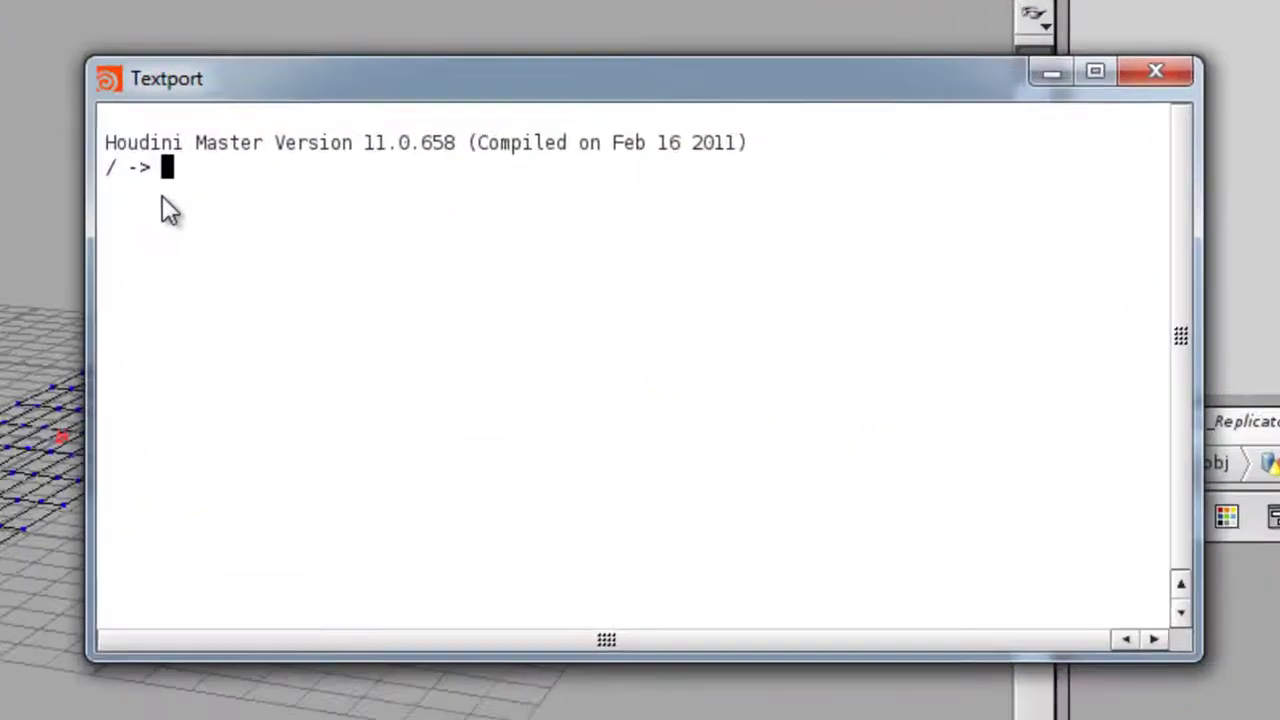
Step: Enter echo `ch("/obj/Modo_Style_Replicators/Create_Gradients/Back_To_SOPS in the Textport and copy the node path from it
{"action": "type", "text": "e"}
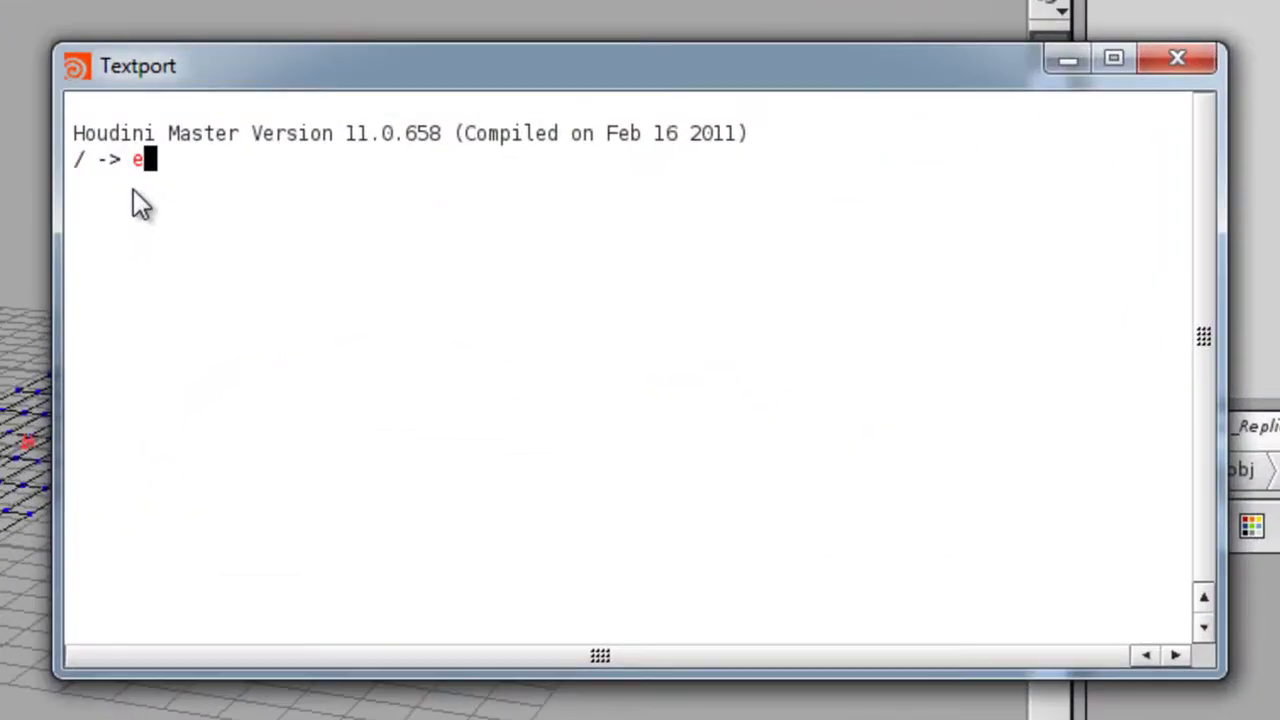
{"action": "type", "text": "cho `"}
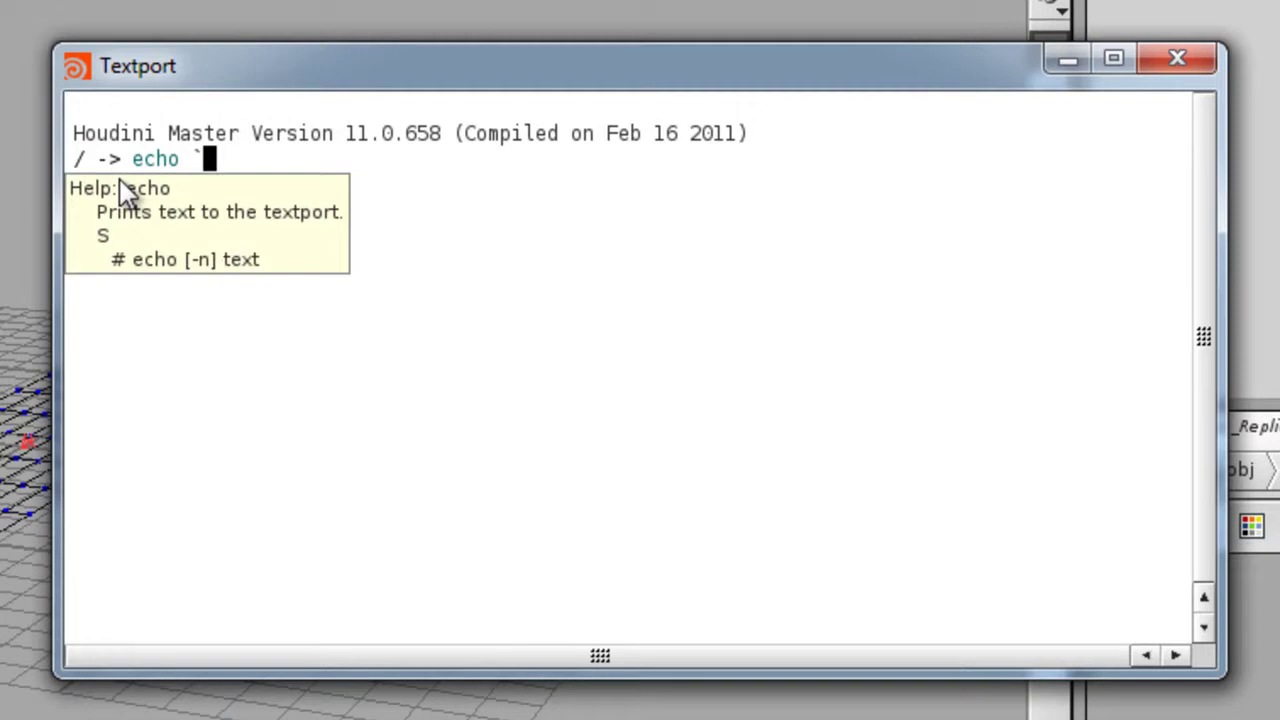
{"action": "type", "text": "ch"}
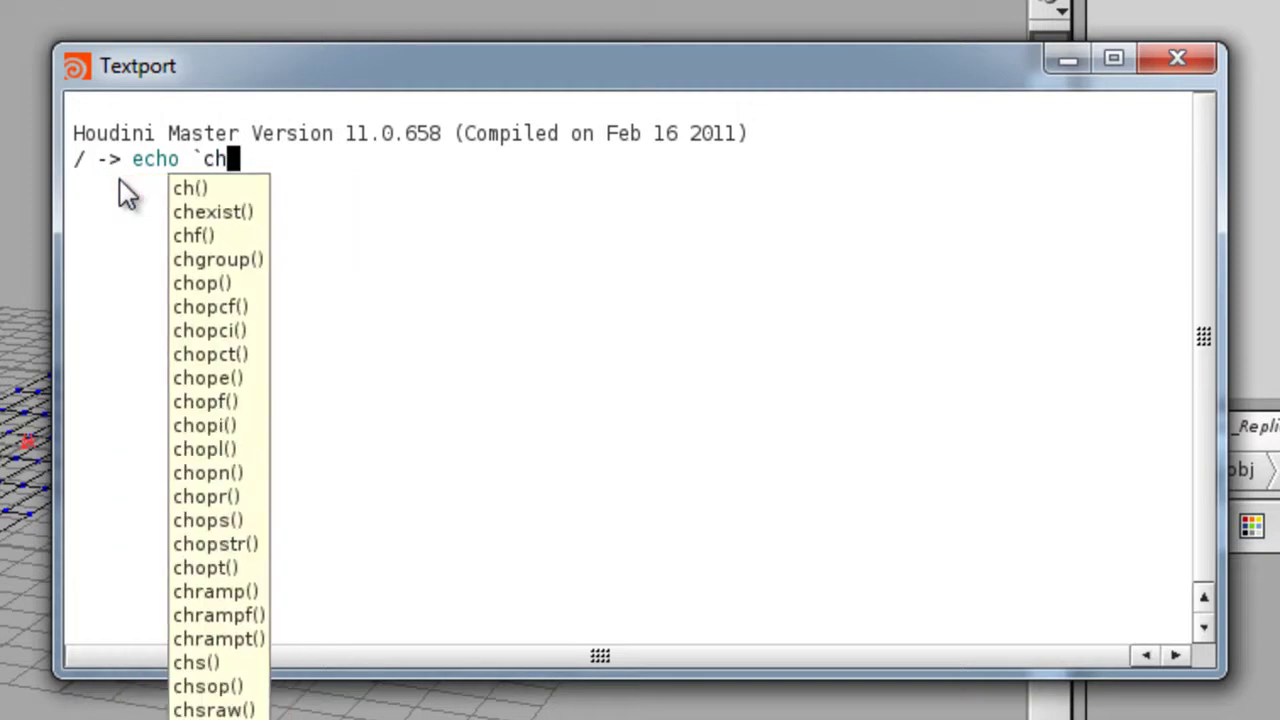
{"action": "type", "text": "("}
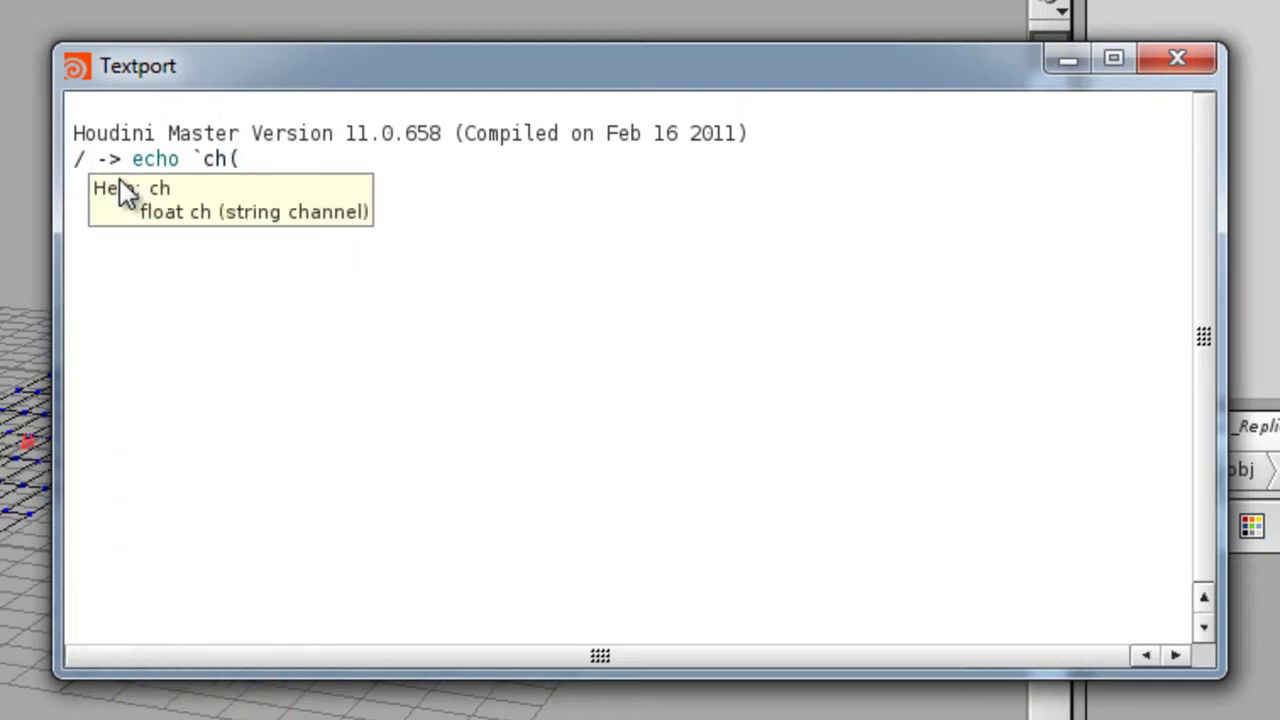
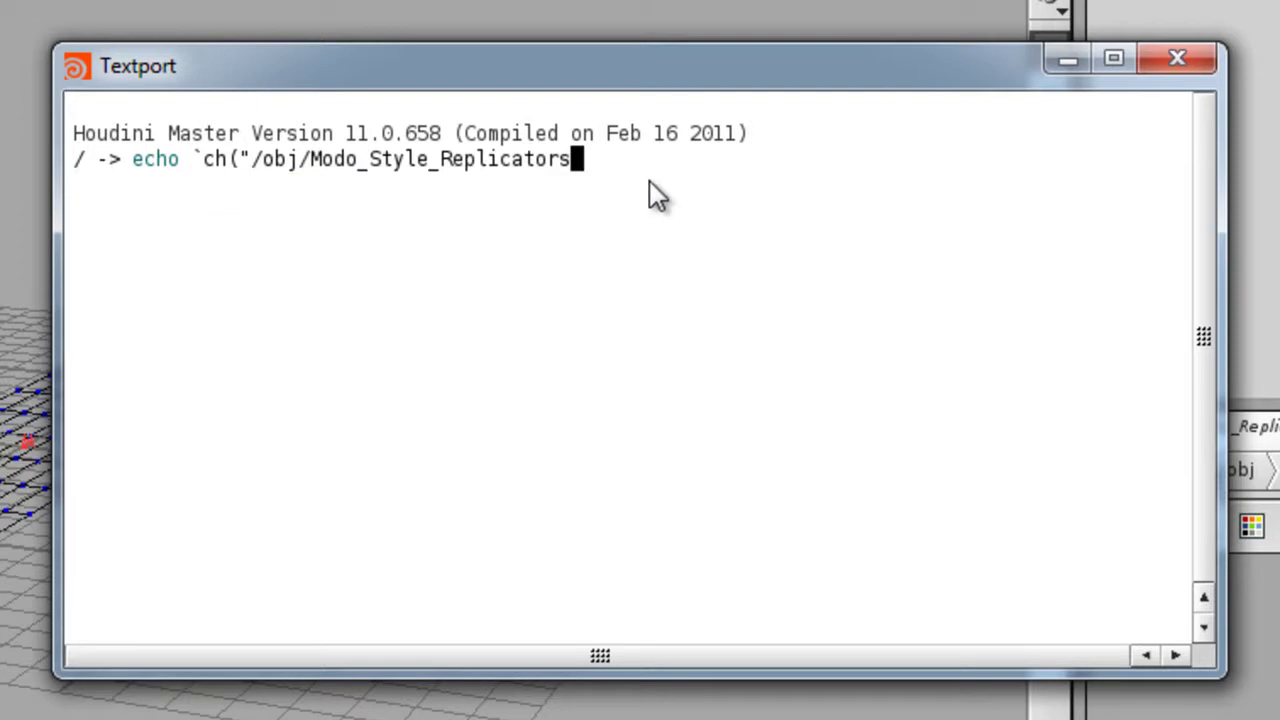
{"action": "type", "text": "/"}
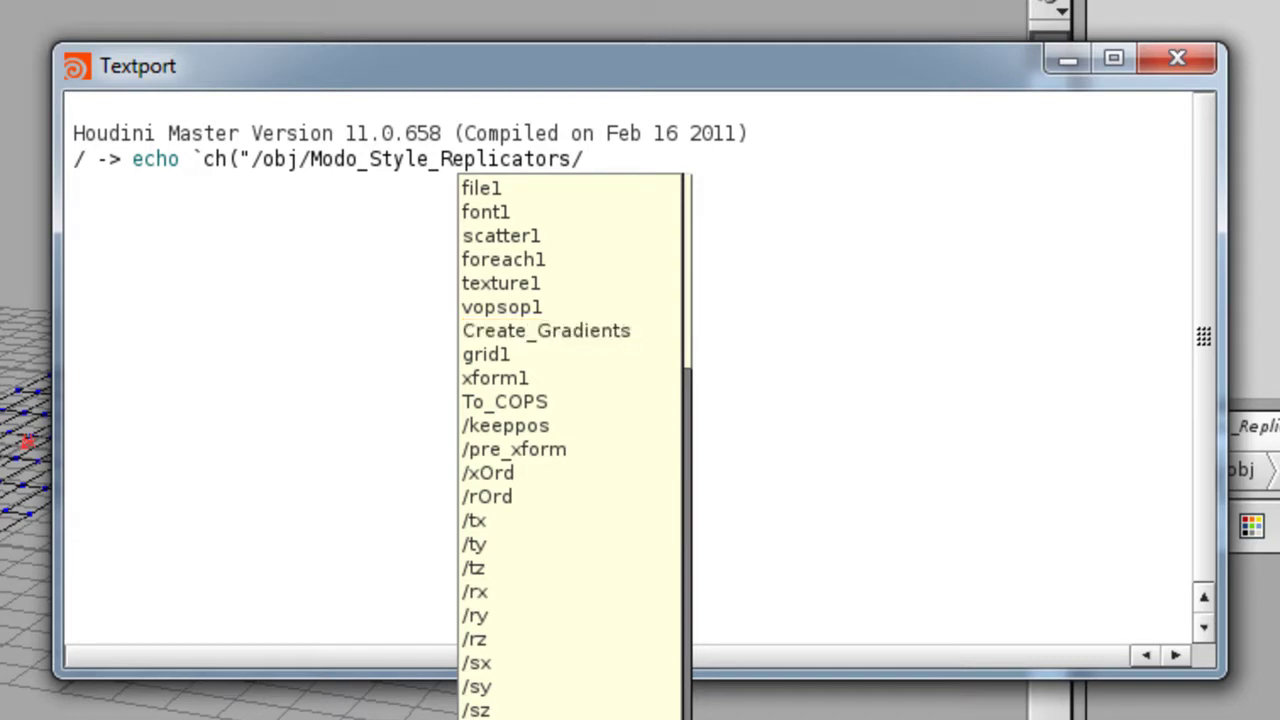
{"action": "left_click", "coordinate": [575, 335]}
{"action": "type", "text": "/"}
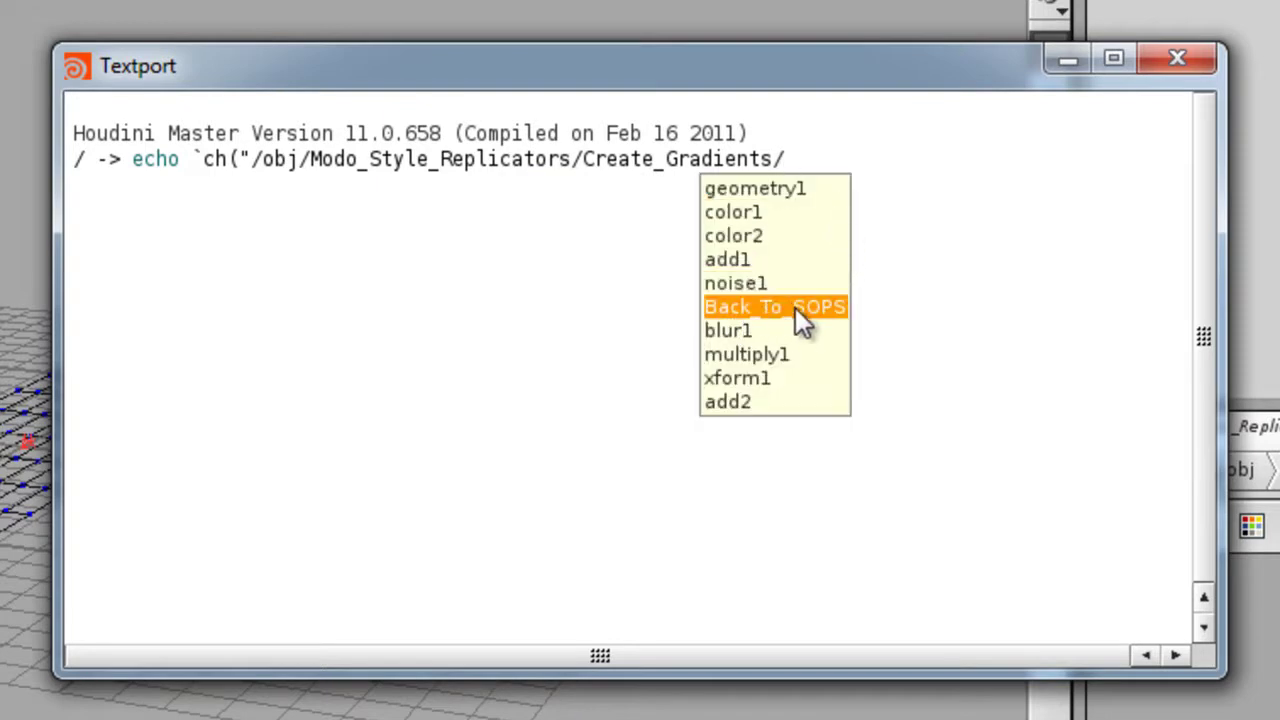
{"action": "left_click", "coordinate": [795, 307]}
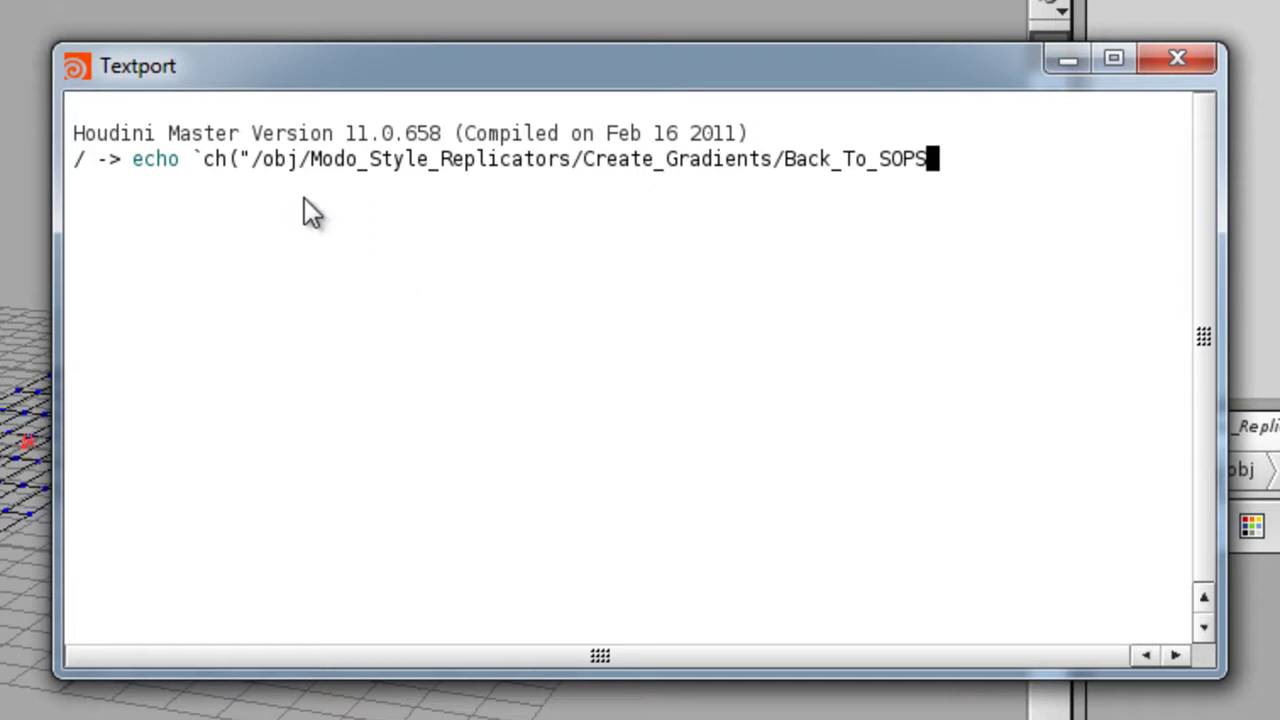
{"action": "left_click_drag", "start_coordinate": [250, 160], "coordinate": [938, 170]}
{"action": "key", "text": "ctrl+c"}
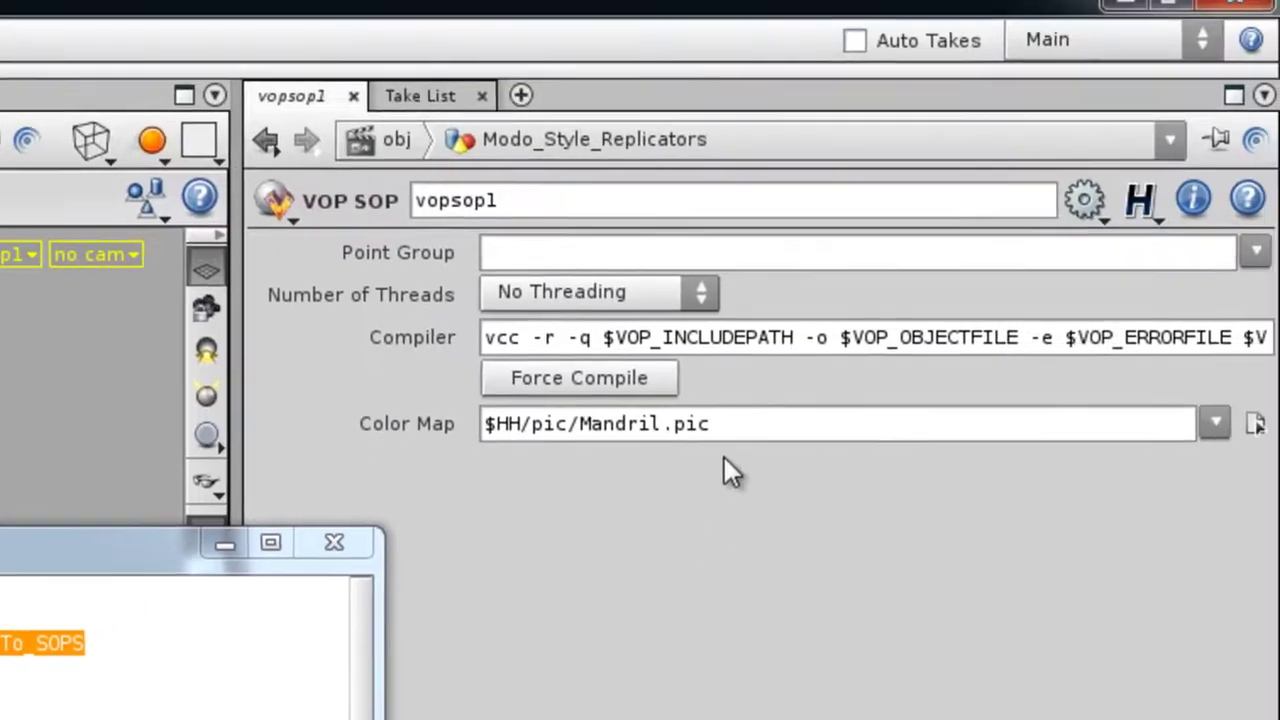
Step: Set vopsop1's Color Map to `op:/obj/Modo_Style_Replicators/Create_Gradients/Back_To_SOPS` and close the Textport
{"action": "left_click_drag", "start_coordinate": [1134, 183], "coordinate": [904, 186]}
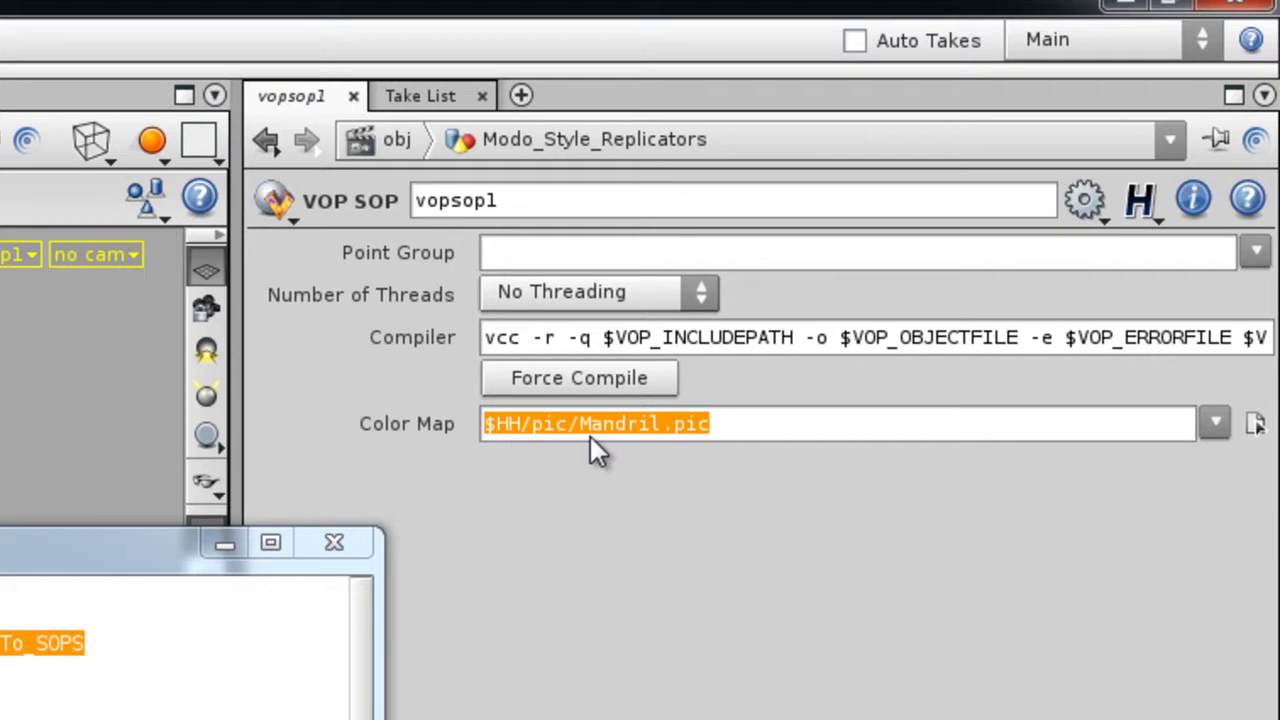
{"action": "key", "text": "BackSpace"}
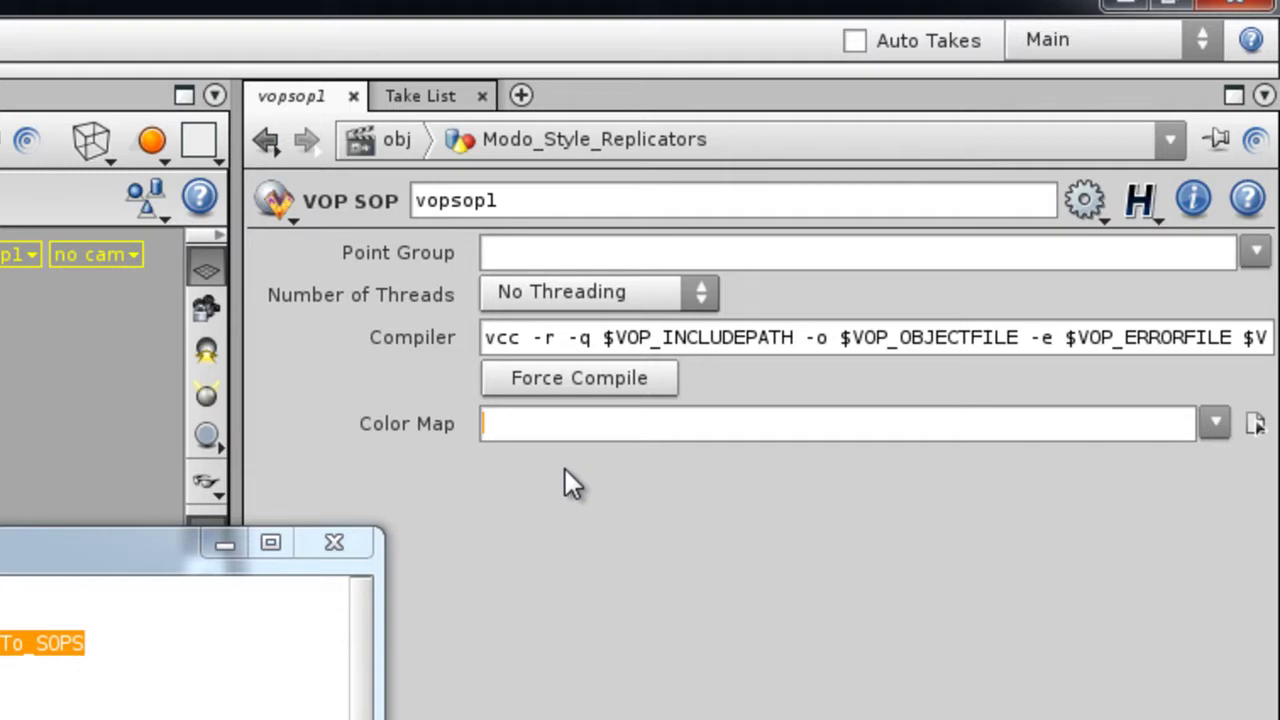
{"action": "type", "text": "`"}
{"action": "type", "text": "op:"}
{"action": "key", "text": "ctrl+v"}
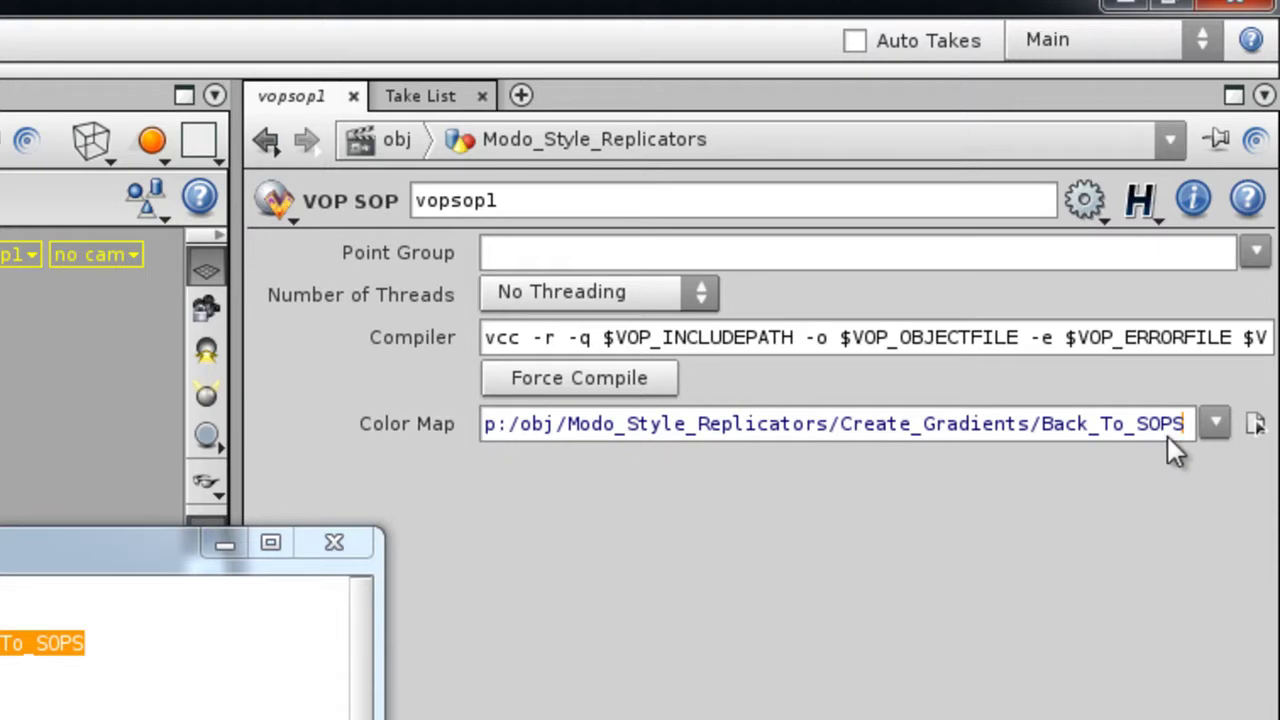
{"action": "type", "text": "`"}
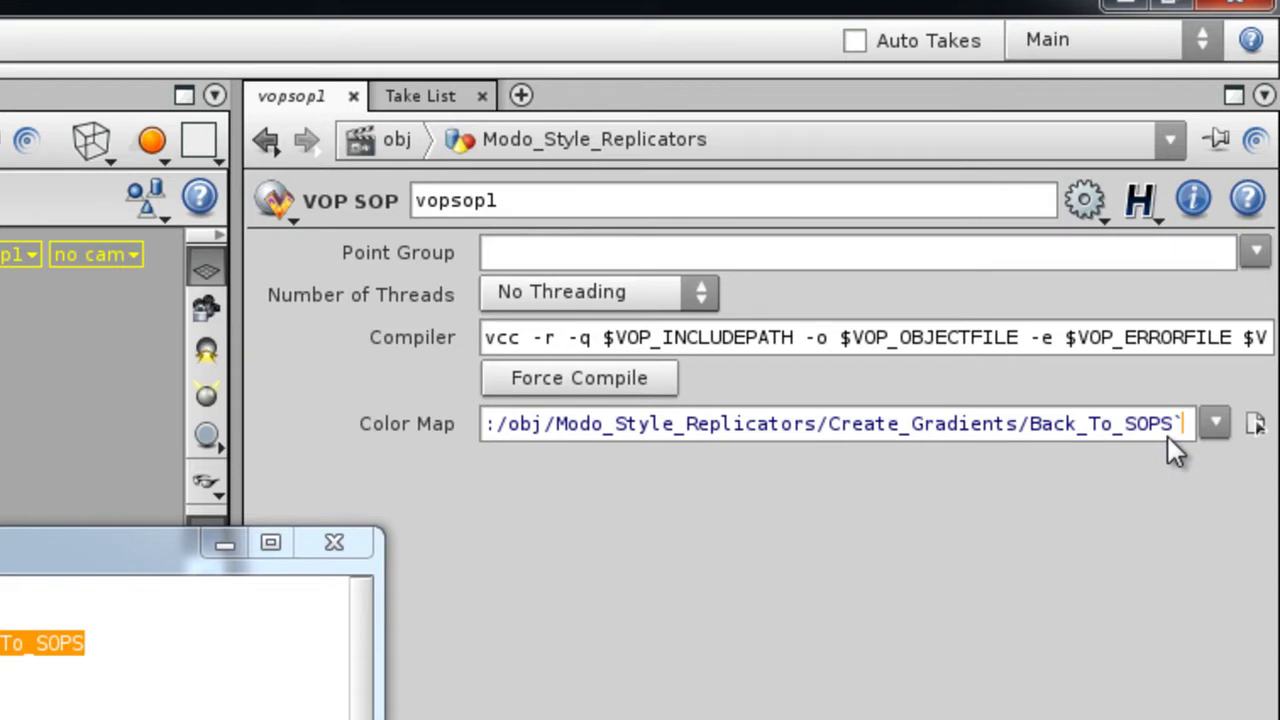
{"action": "key", "text": "Return"}
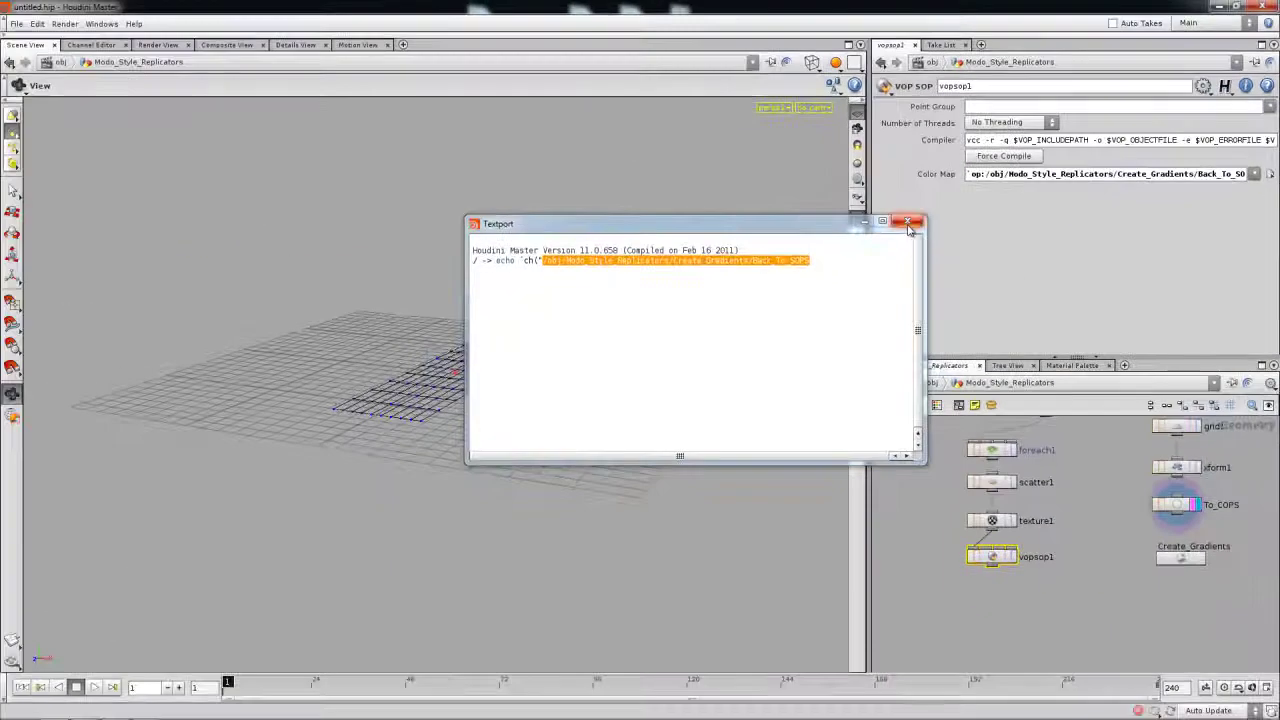
{"action": "left_click", "coordinate": [906, 222]}
Step: Display vopsop1's output and inspect the displaced Houdini text points from several angles
{"action": "left_click", "coordinate": [944, 482]}
{"action": "left_click", "coordinate": [1011, 559]}
{"action": "left_click", "coordinate": [998, 560]}
{"action": "right_click_drag", "start_coordinate": [646, 440], "coordinate": [694, 400]}
{"action": "left_click_drag", "start_coordinate": [694, 400], "coordinate": [541, 394]}
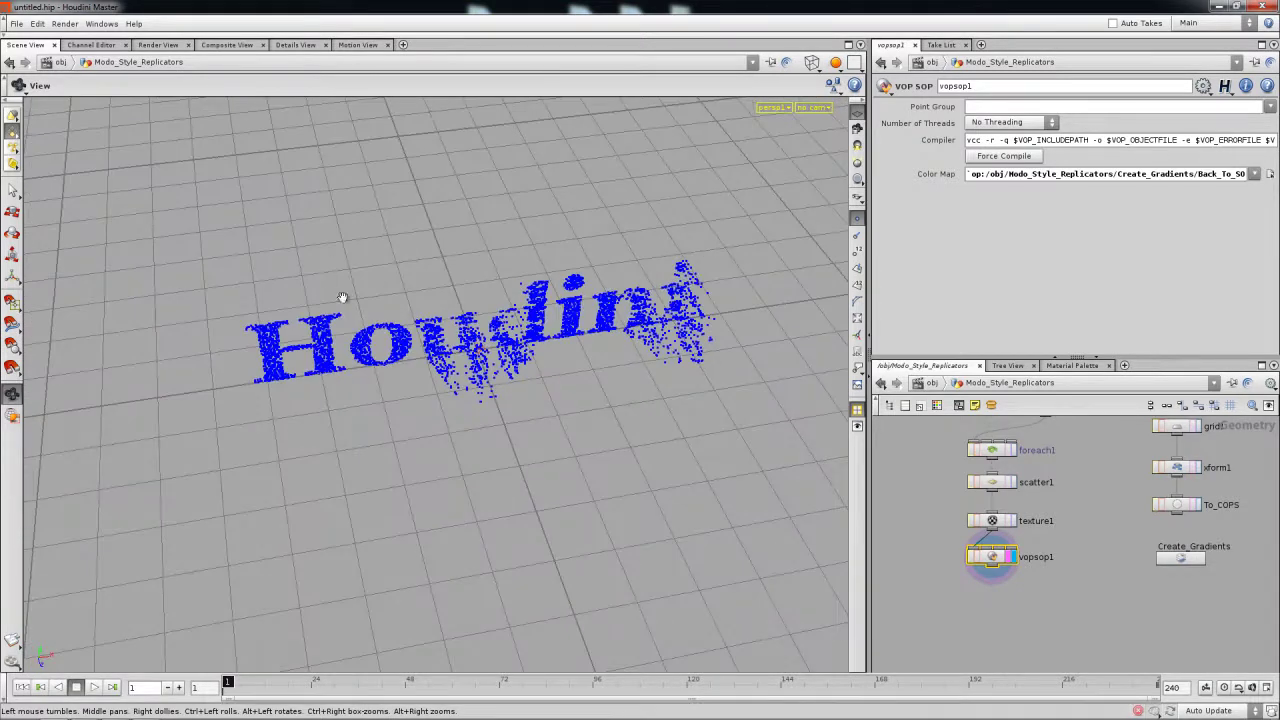
{"action": "left_click_drag", "start_coordinate": [638, 270], "coordinate": [568, 272]}
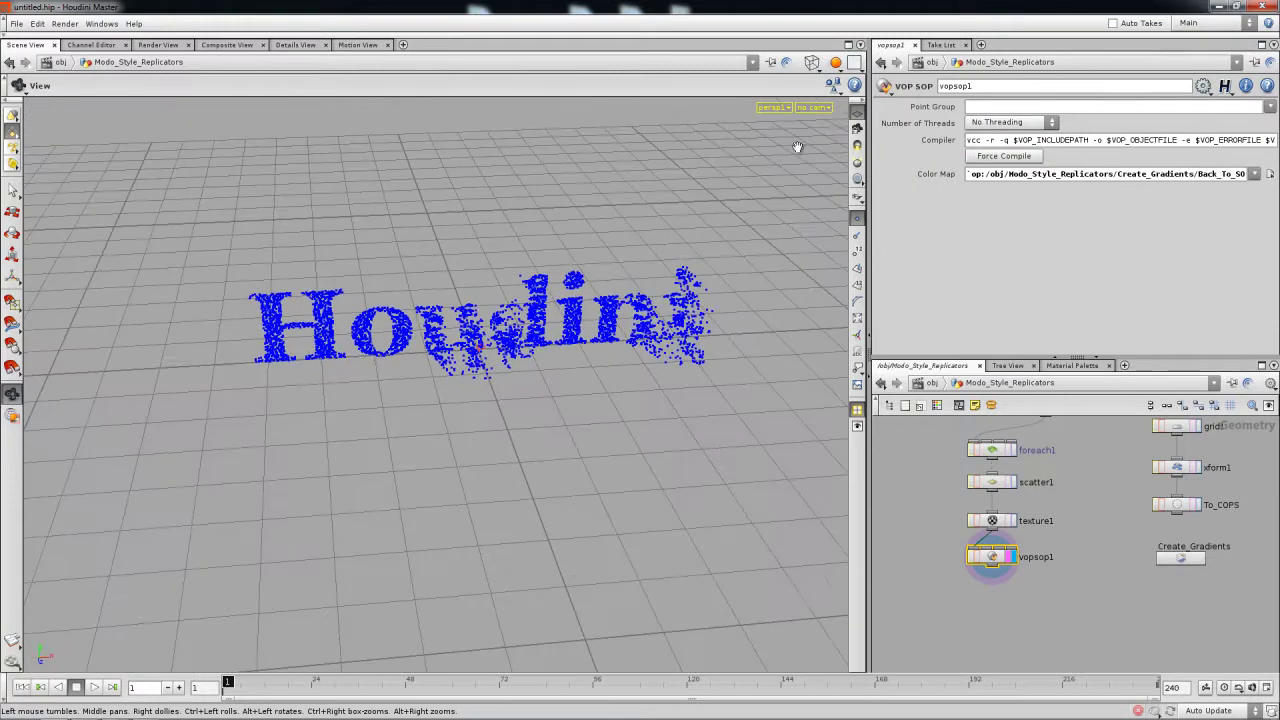
{"action": "left_click_drag", "start_coordinate": [624, 317], "coordinate": [613, 275]}
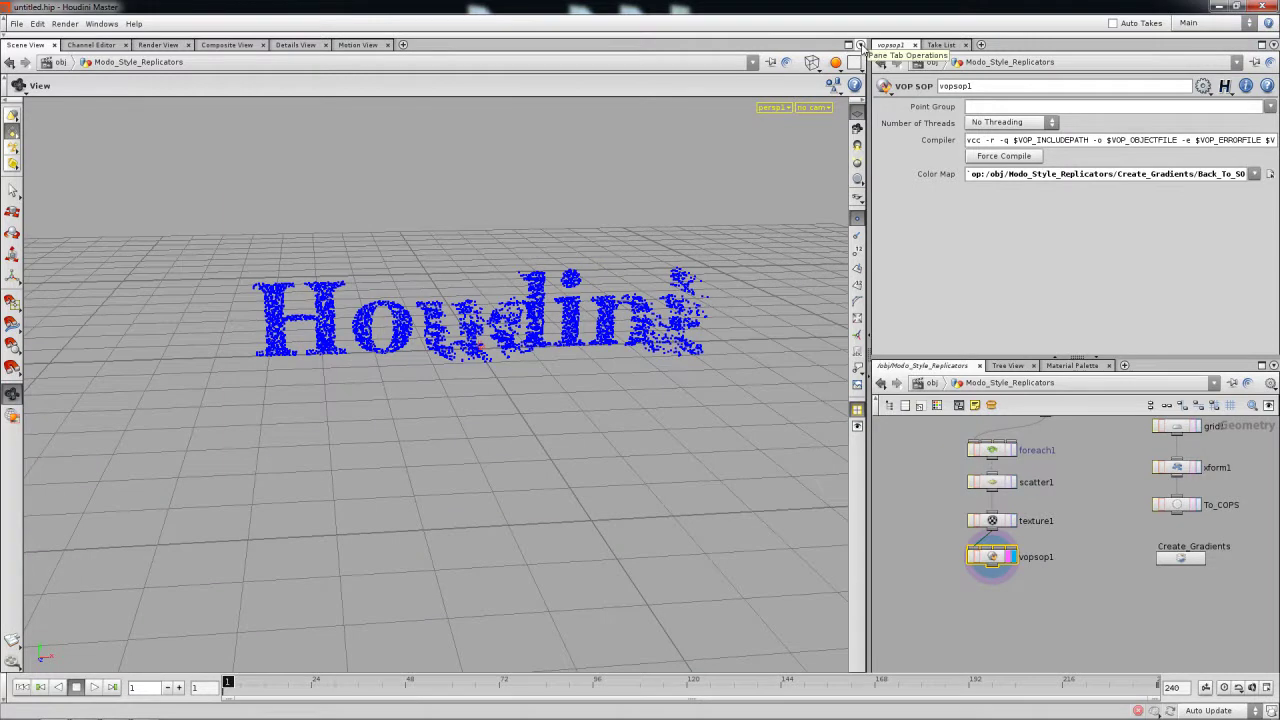
Step: Split the scene view pane into upper and lower halves and turn the lower one into a Composite View
{"action": "left_click", "coordinate": [859, 46]}
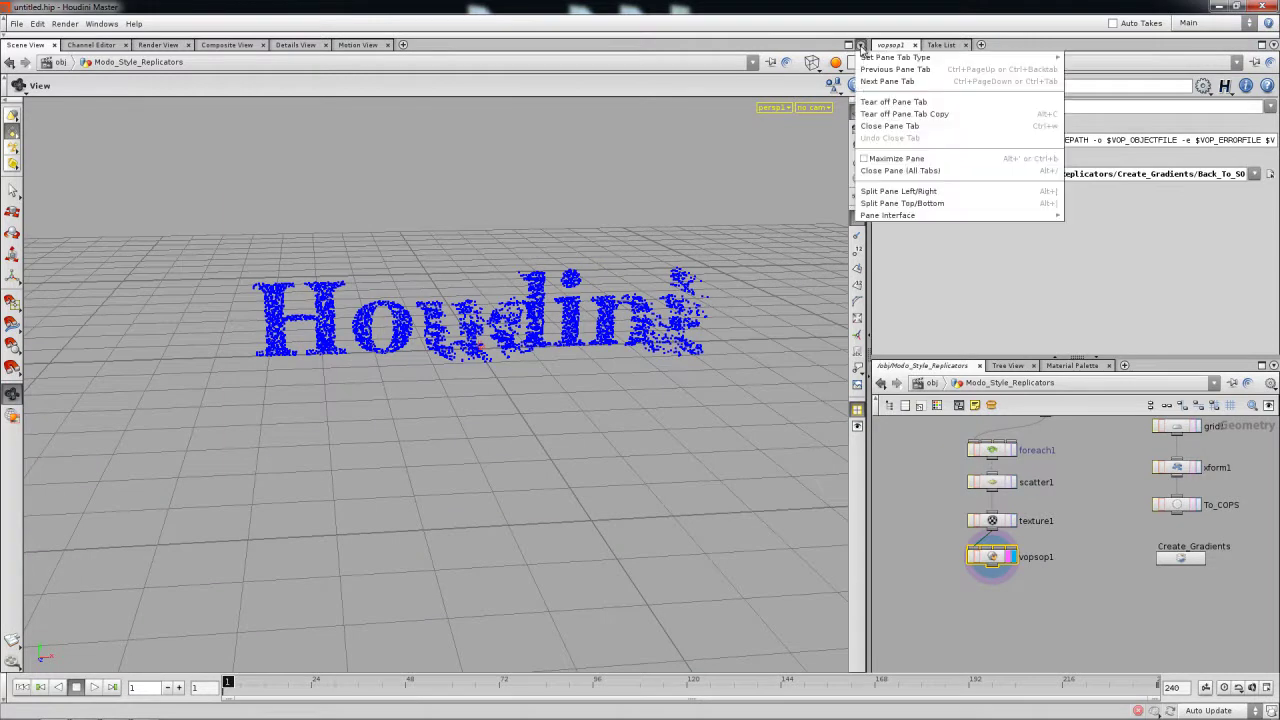
{"action": "left_click", "coordinate": [938, 206]}
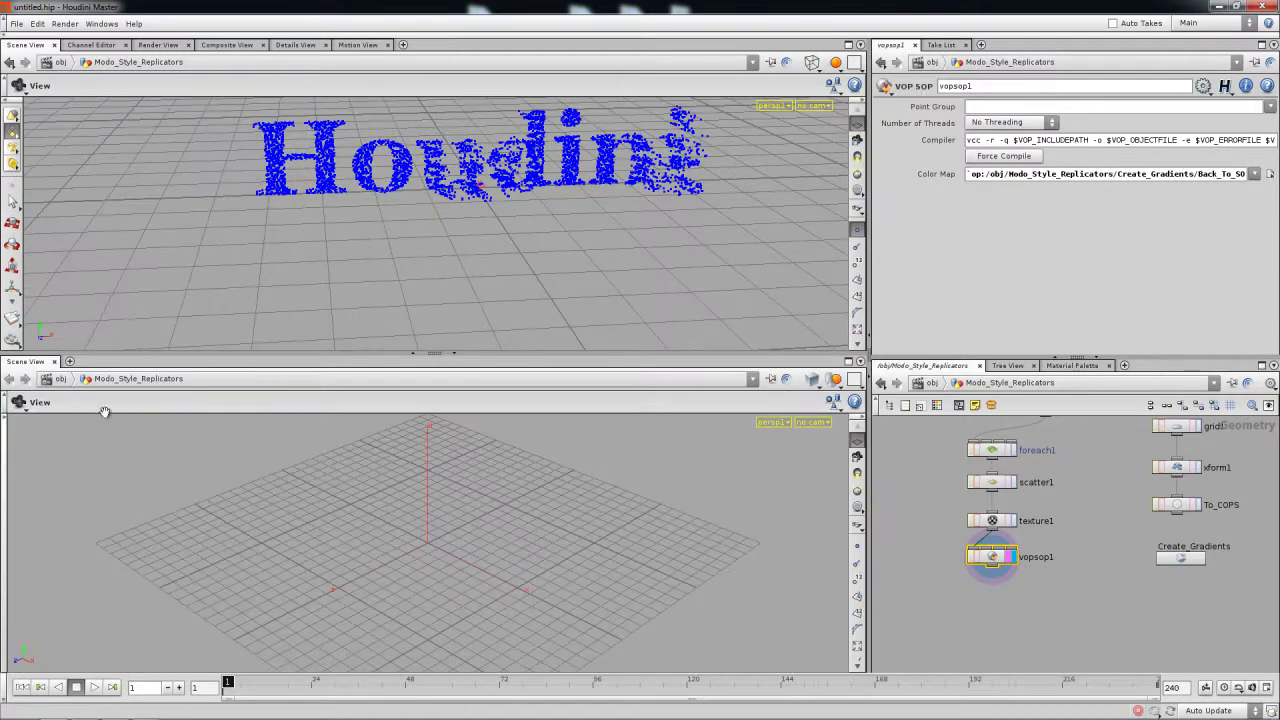
{"action": "right_click", "coordinate": [27, 368]}
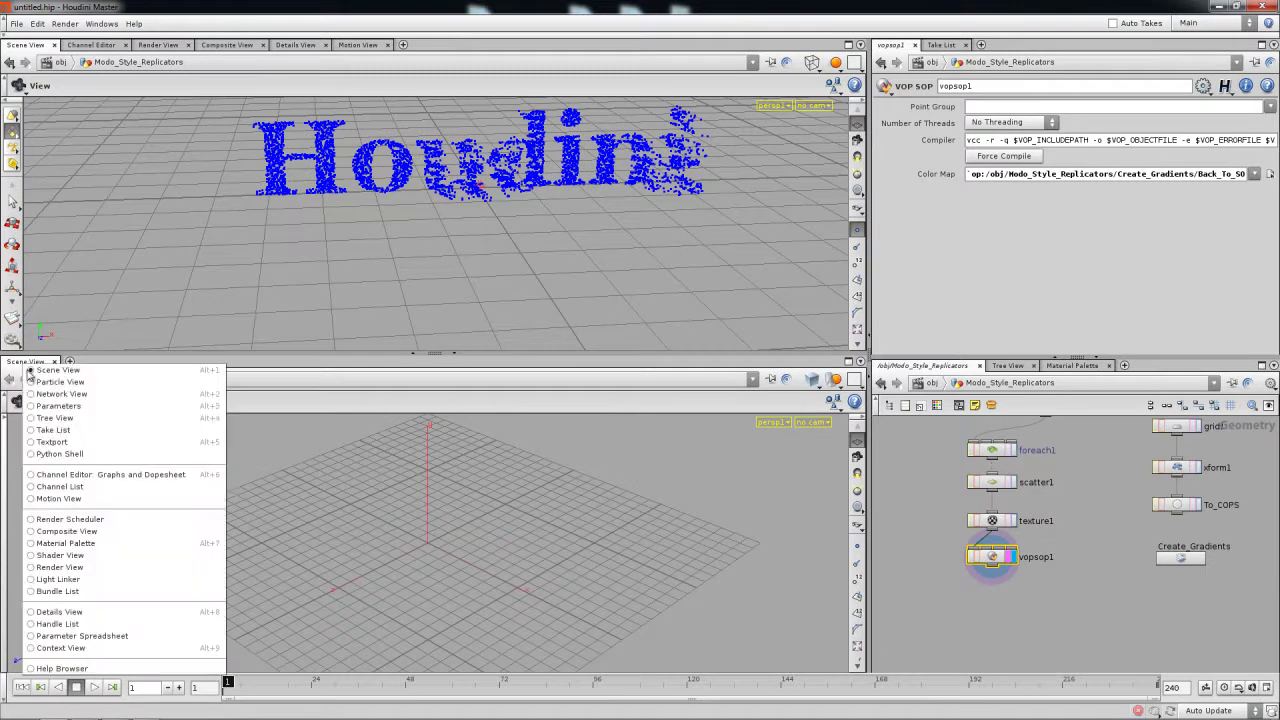
{"action": "left_click", "coordinate": [114, 523]}
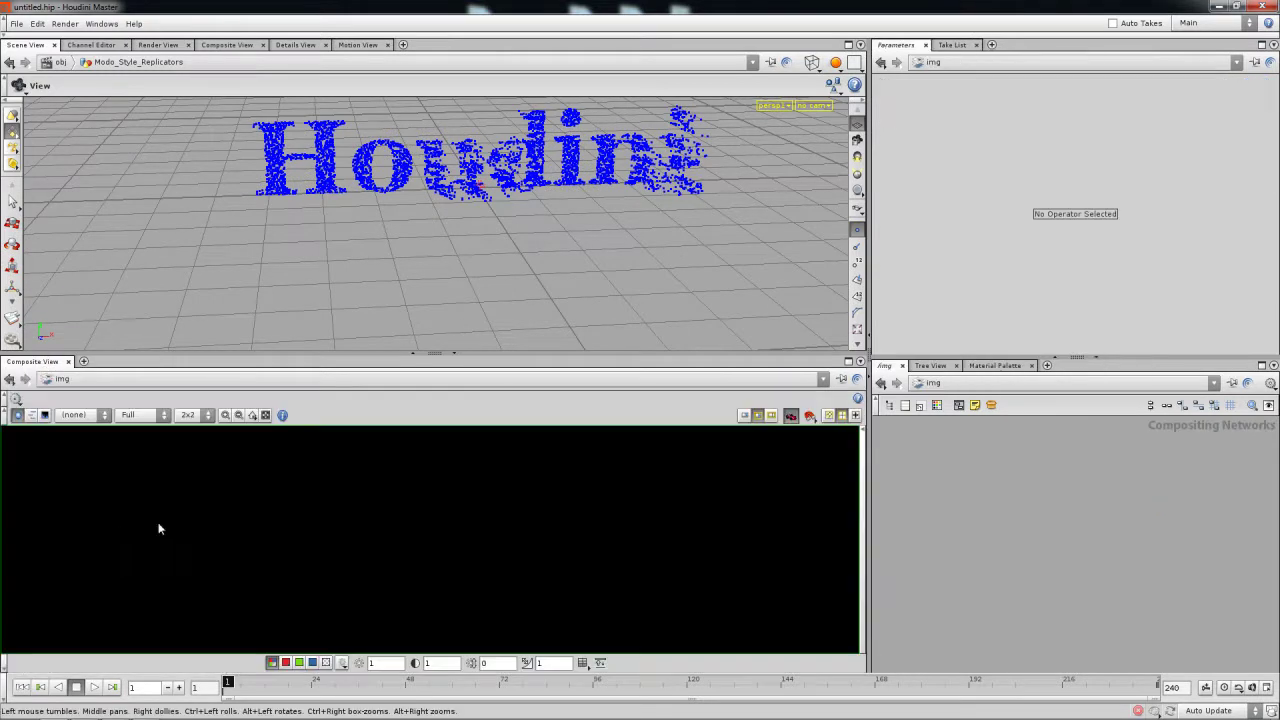
Step: Go from the compositing root back to the Create_Gradients network inside Modo_Style_Replicators
{"action": "left_click", "coordinate": [968, 390]}
{"action": "left_click", "coordinate": [986, 428]}
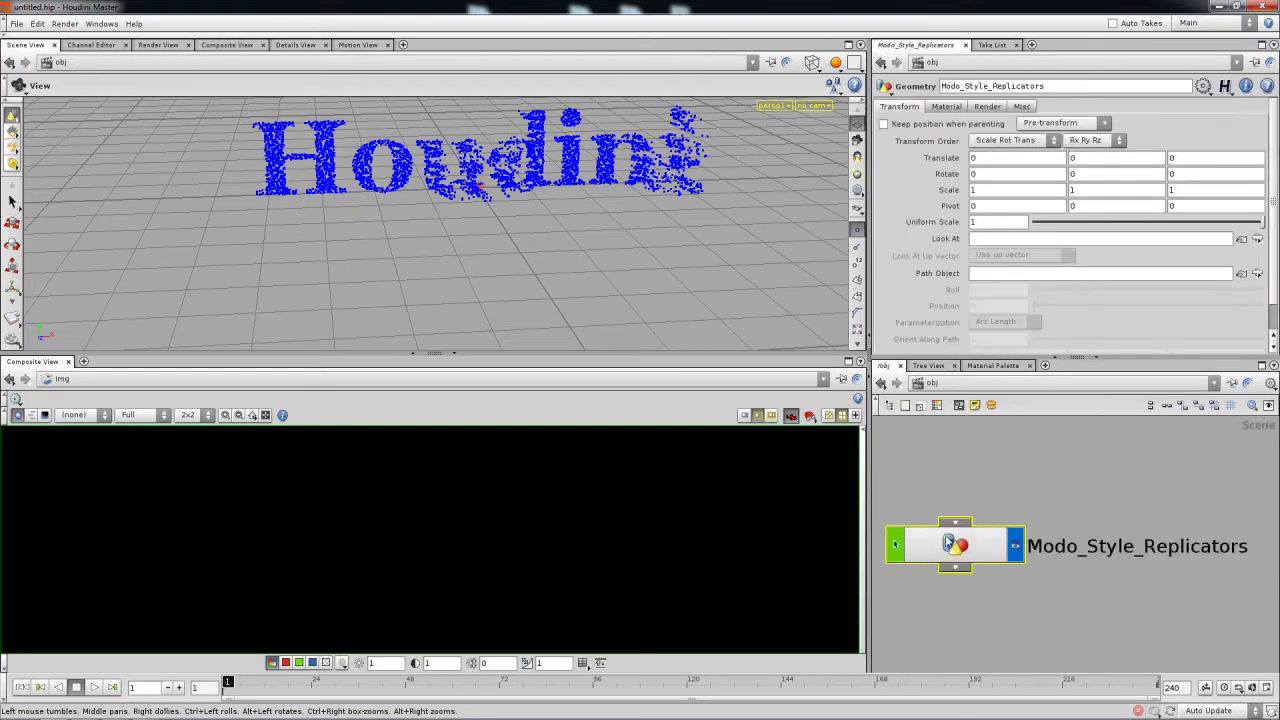
{"action": "double_click", "coordinate": [957, 544]}
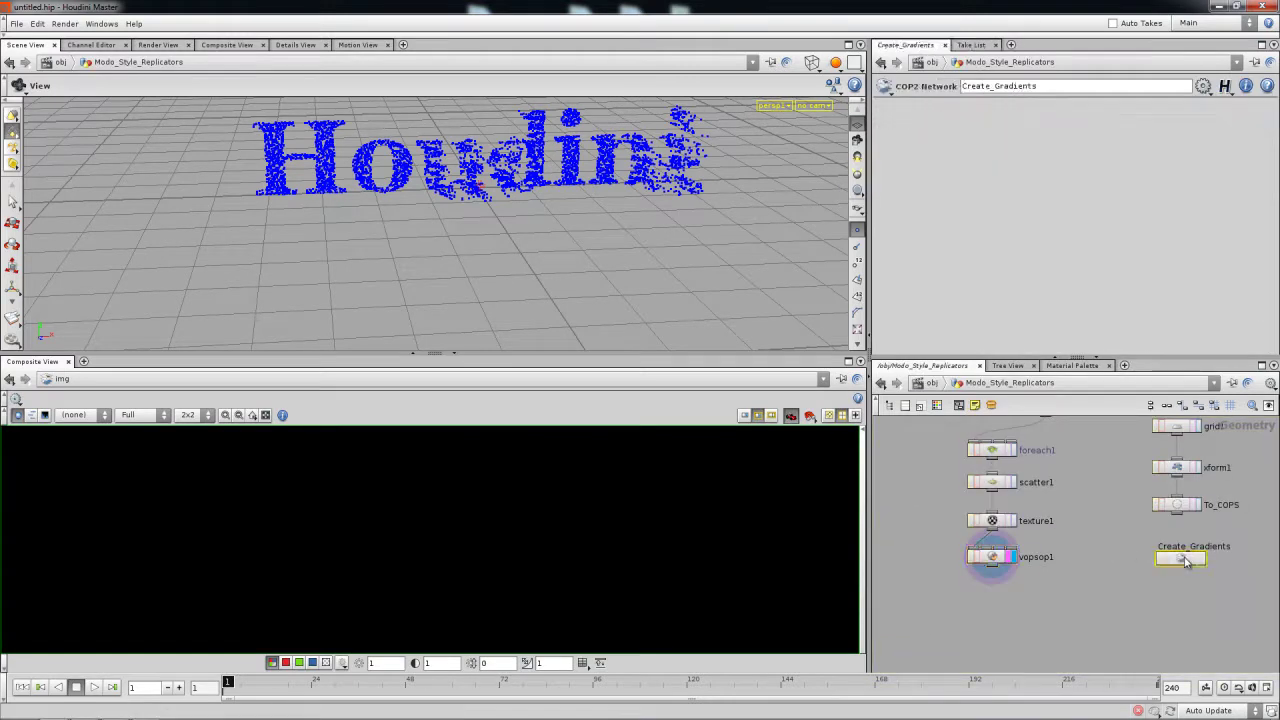
{"action": "double_click", "coordinate": [1183, 559]}
Step: Shift the image of the xform1 Transform node sideways to a horizontal Translate of about 0.34
{"action": "left_click_drag", "start_coordinate": [572, 262], "coordinate": [611, 246]}
{"action": "middle_click_drag", "start_coordinate": [611, 246], "coordinate": [603, 346]}
{"action": "right_click_drag", "start_coordinate": [566, 286], "coordinate": [669, 314]}
{"action": "left_click_drag", "start_coordinate": [669, 314], "coordinate": [575, 322]}
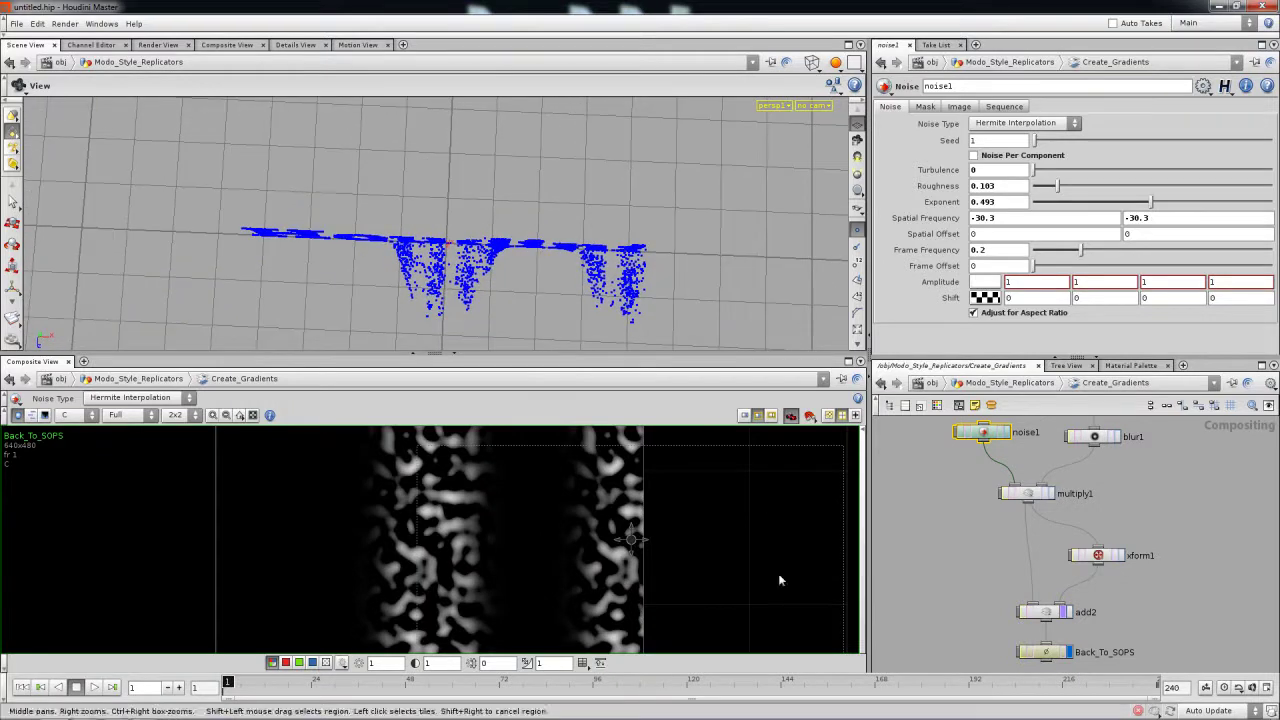
{"action": "left_click", "coordinate": [1097, 556]}
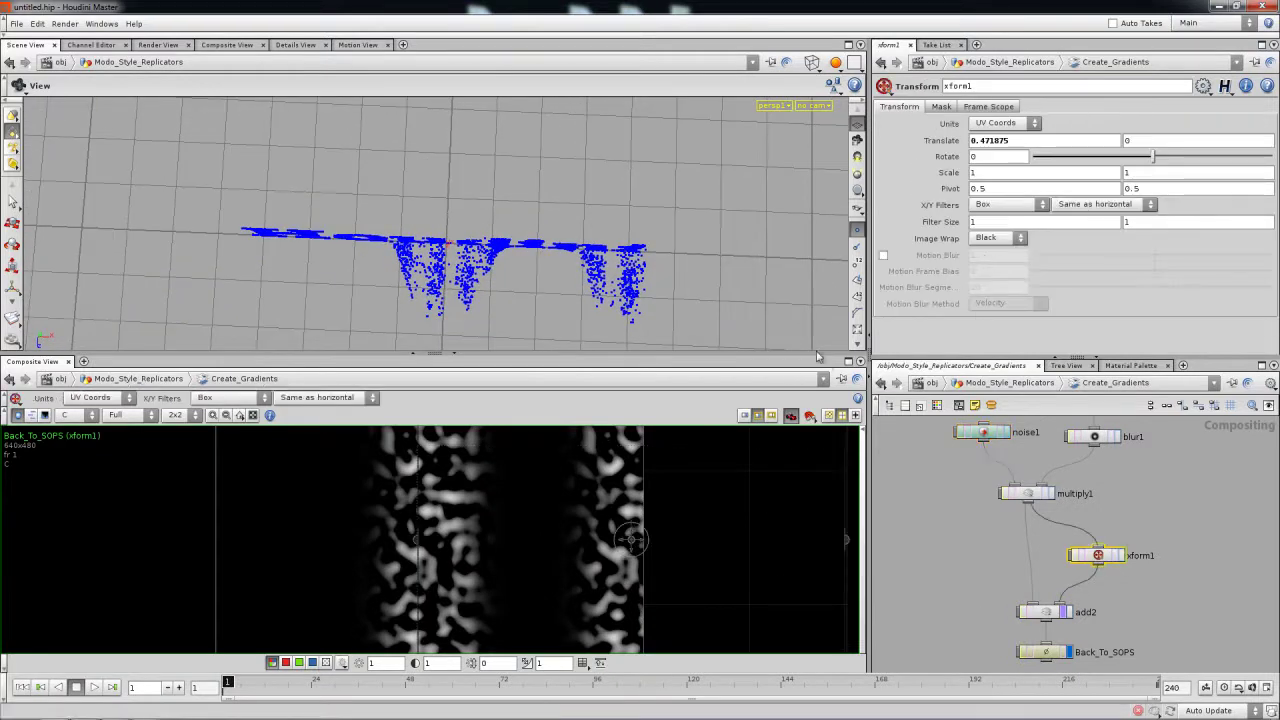
{"action": "left_click_drag", "start_coordinate": [640, 543], "coordinate": [587, 578]}
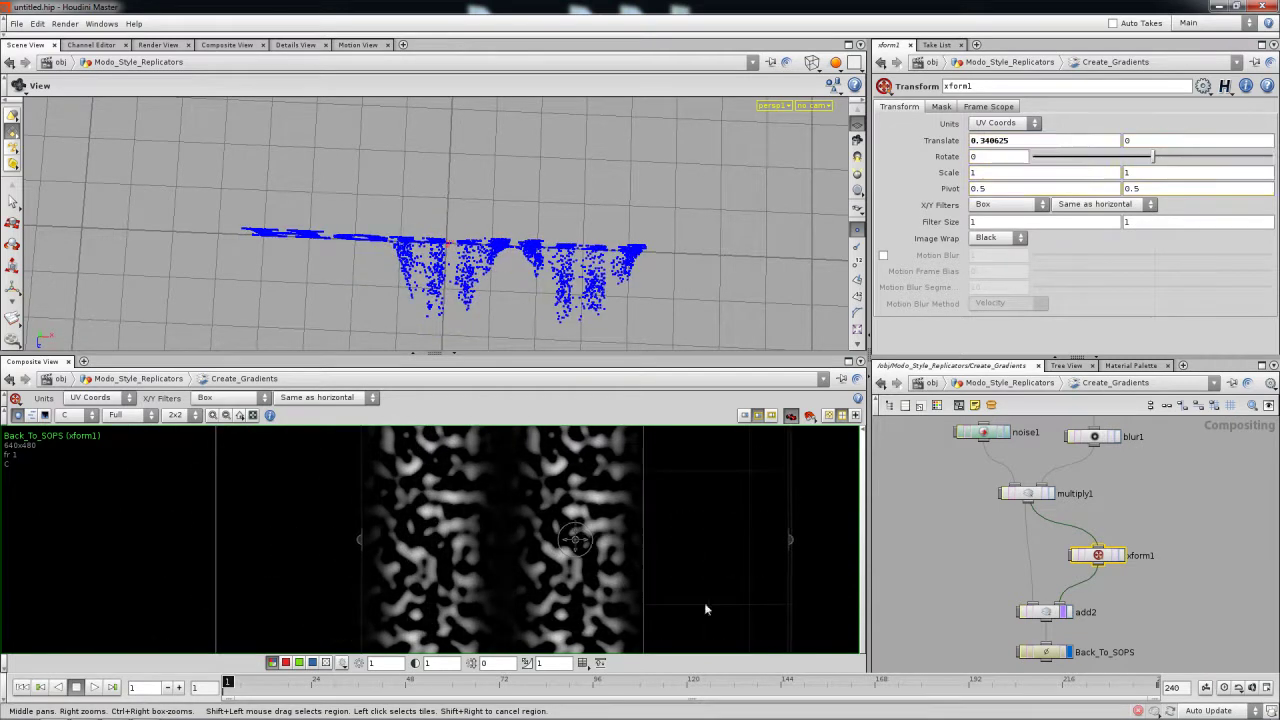
Step: Insert a Transform node between geometry1 and blur1 and align it in their column
{"action": "left_click", "coordinate": [1095, 438]}
{"action": "middle_click_drag", "start_coordinate": [1095, 440], "coordinate": [1066, 483]}
{"action": "left_click_drag", "start_coordinate": [1066, 482], "coordinate": [1066, 458]}
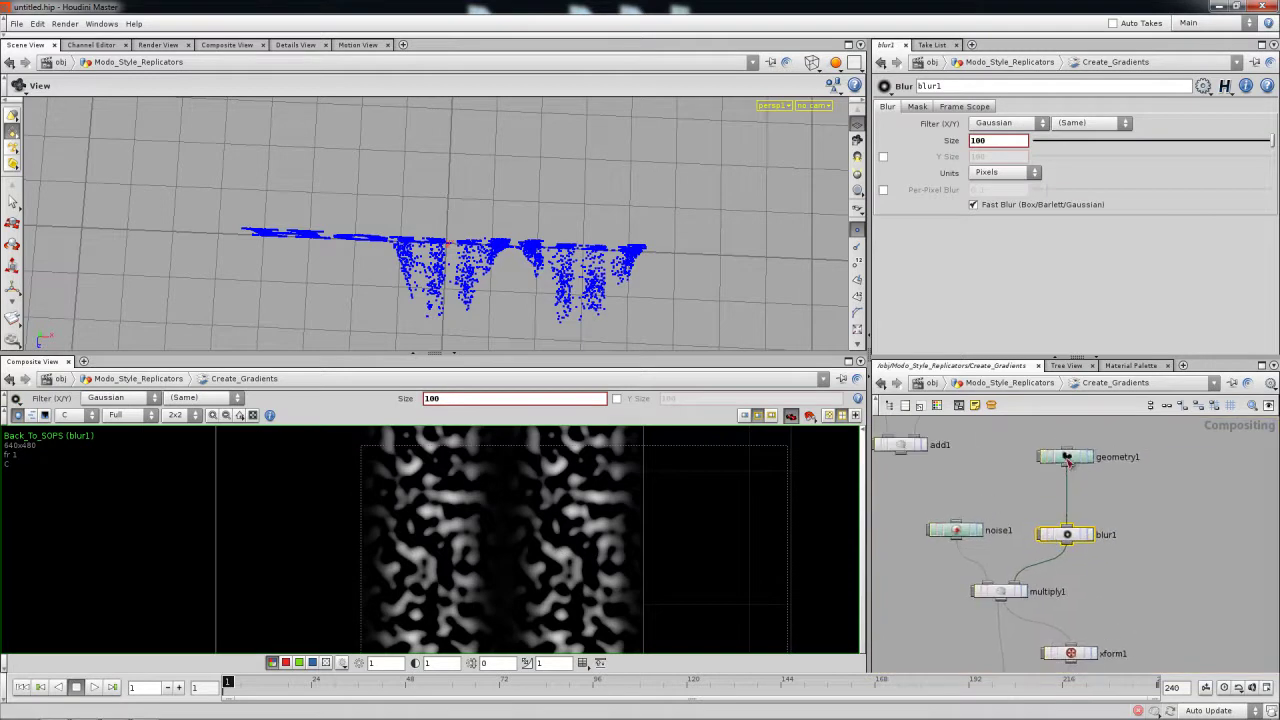
{"action": "key", "text": "Tab"}
{"action": "left_click", "coordinate": [1114, 664]}
{"action": "left_click", "coordinate": [1073, 498]}
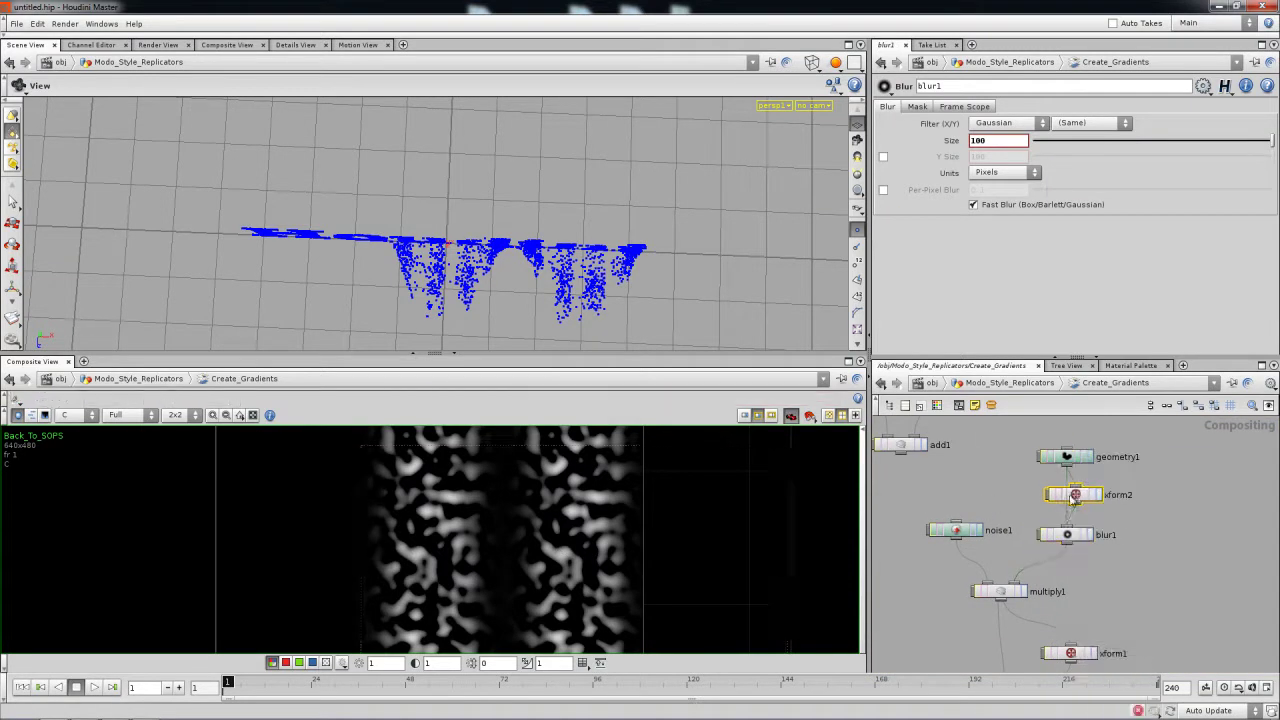
{"action": "left_click_drag", "start_coordinate": [1072, 498], "coordinate": [1045, 506]}
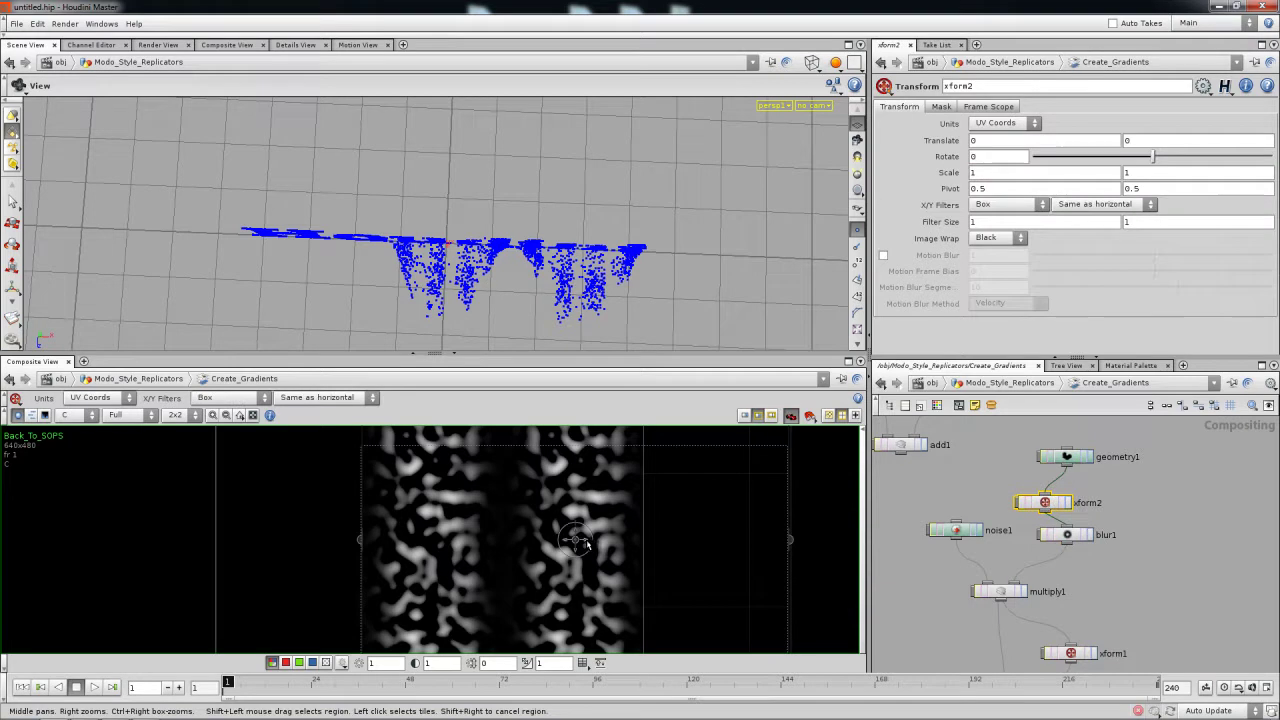
{"action": "left_click_drag", "start_coordinate": [1052, 508], "coordinate": [1076, 508]}
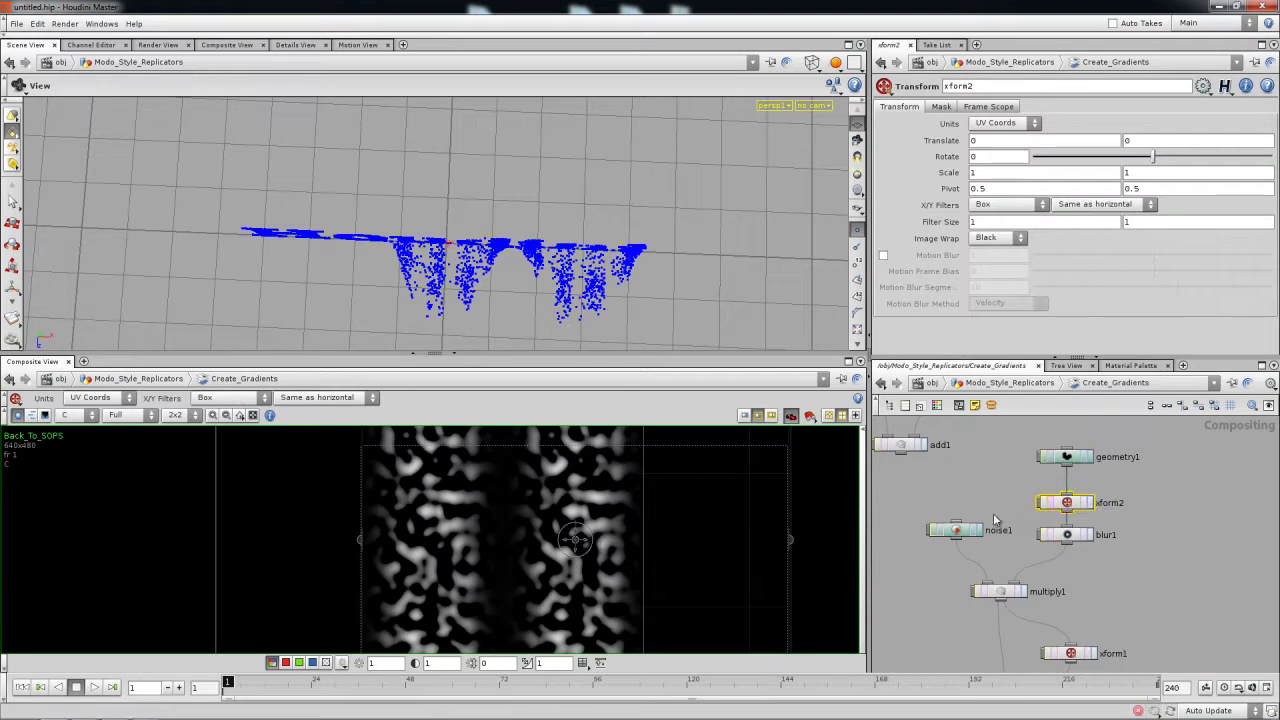
Step: Shift the xform2 gradient to the left and set xform1's horizontal Translate to about 0.64
{"action": "left_click_drag", "start_coordinate": [576, 541], "coordinate": [490, 545]}
{"action": "left_click", "coordinate": [1068, 653]}
{"action": "left_click_drag", "start_coordinate": [590, 542], "coordinate": [720, 543]}
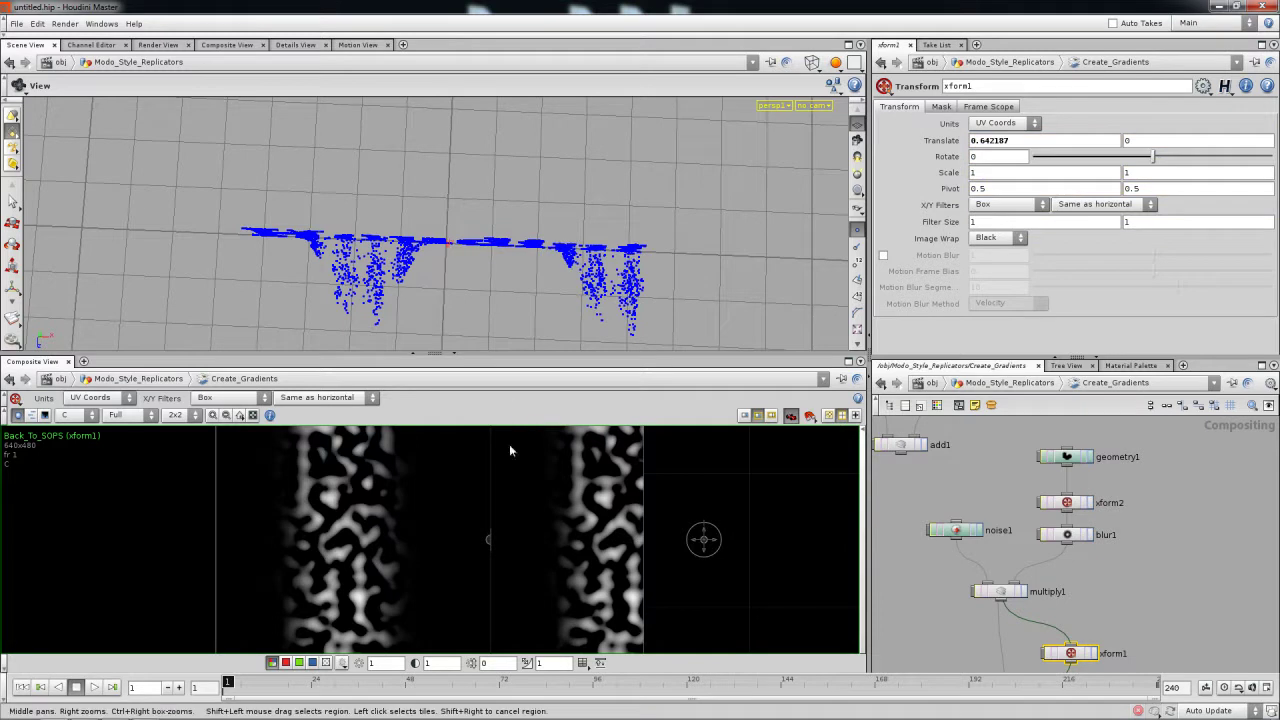
Step: View the Houdini text points from a lower angle and return to the Modo_Style_Replicators network
{"action": "left_click_drag", "start_coordinate": [600, 285], "coordinate": [608, 228]}
{"action": "left_click", "coordinate": [1012, 383]}
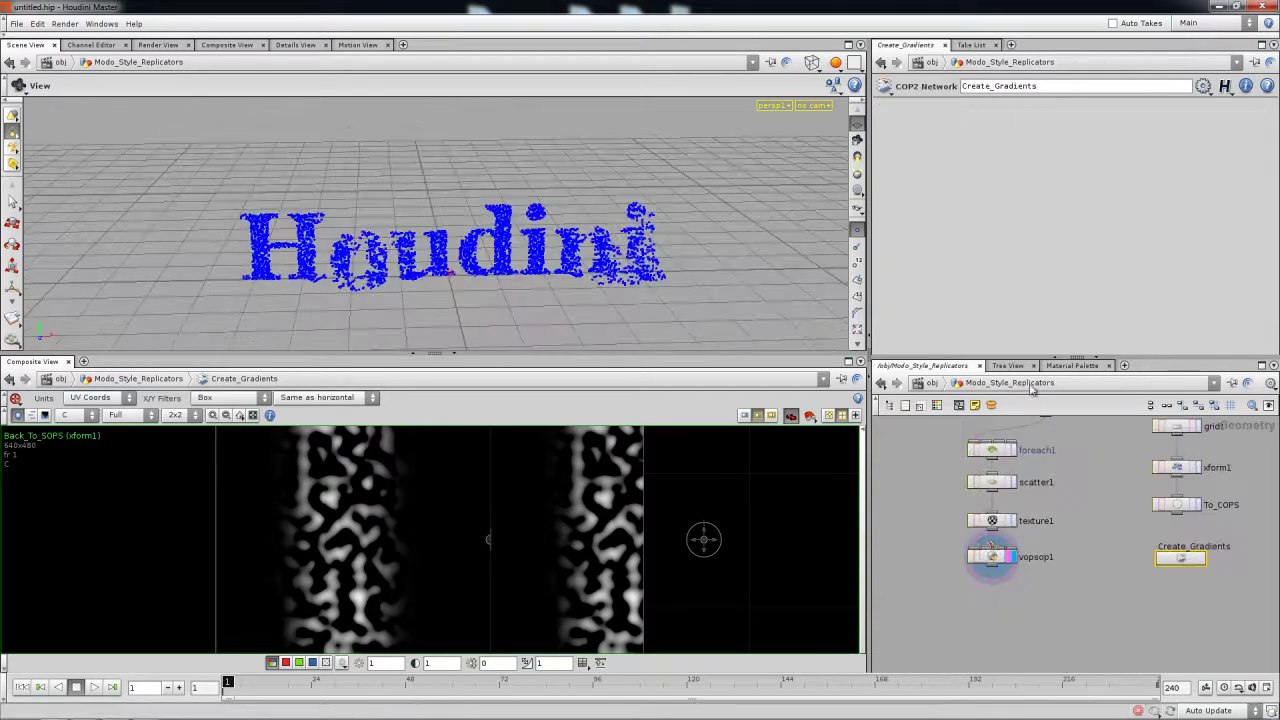
Step: Examine the Color Map path of the vopsop1 node and the Create_Gradients network it refers to
{"action": "left_click", "coordinate": [998, 558]}
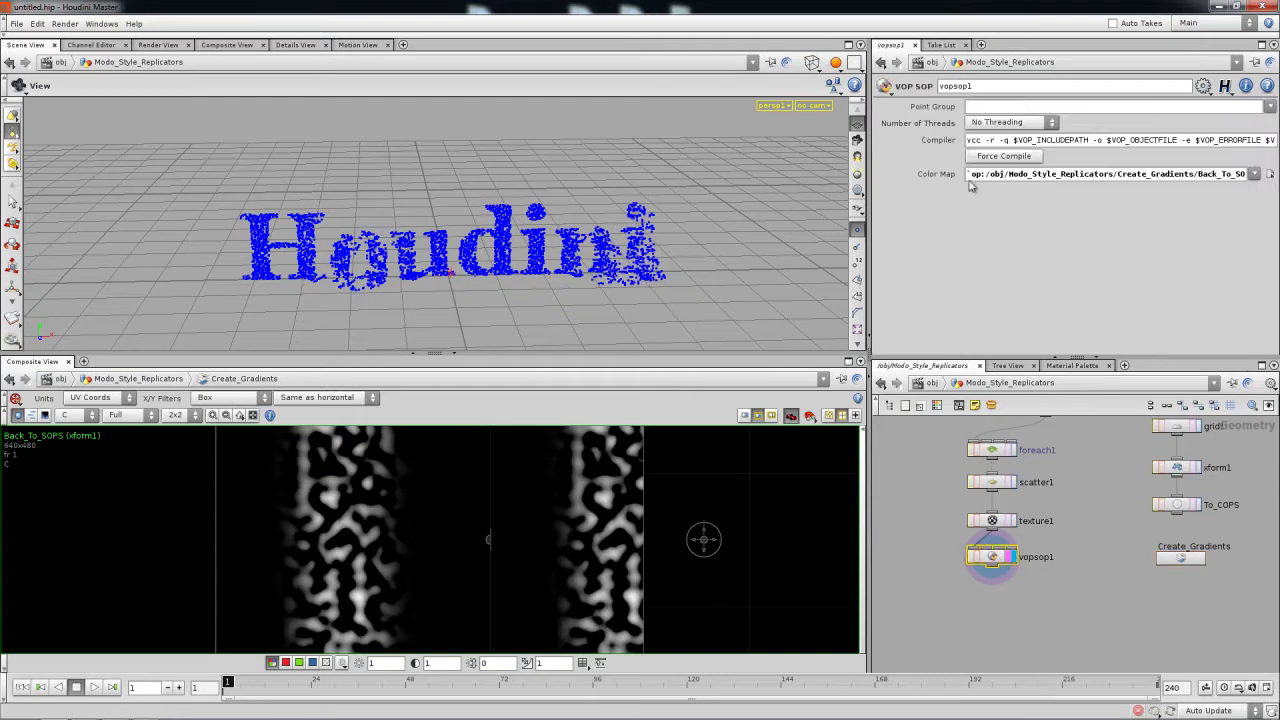
{"action": "left_click", "coordinate": [1107, 564]}
{"action": "left_click", "coordinate": [1181, 560]}
{"action": "left_click", "coordinate": [993, 558]}
{"action": "scroll", "coordinate": [1085, 543], "scroll_direction": "up", "scroll_amount": 3}
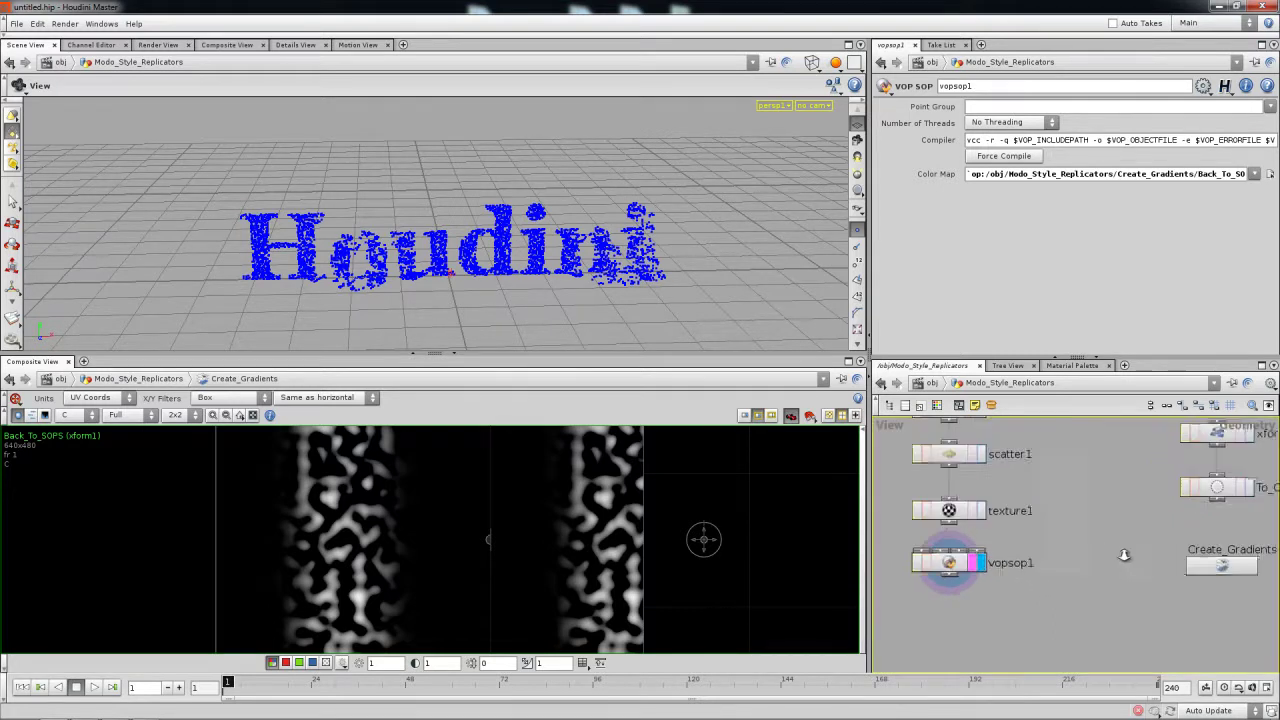
{"action": "scroll", "coordinate": [1061, 573], "scroll_direction": "down", "scroll_amount": 2}
{"action": "middle_click_drag", "start_coordinate": [995, 596], "coordinate": [1021, 580]}
{"action": "scroll", "coordinate": [1076, 553], "scroll_direction": "up", "scroll_amount": 2}
{"action": "scroll", "coordinate": [1123, 558], "scroll_direction": "down", "scroll_amount": 2}
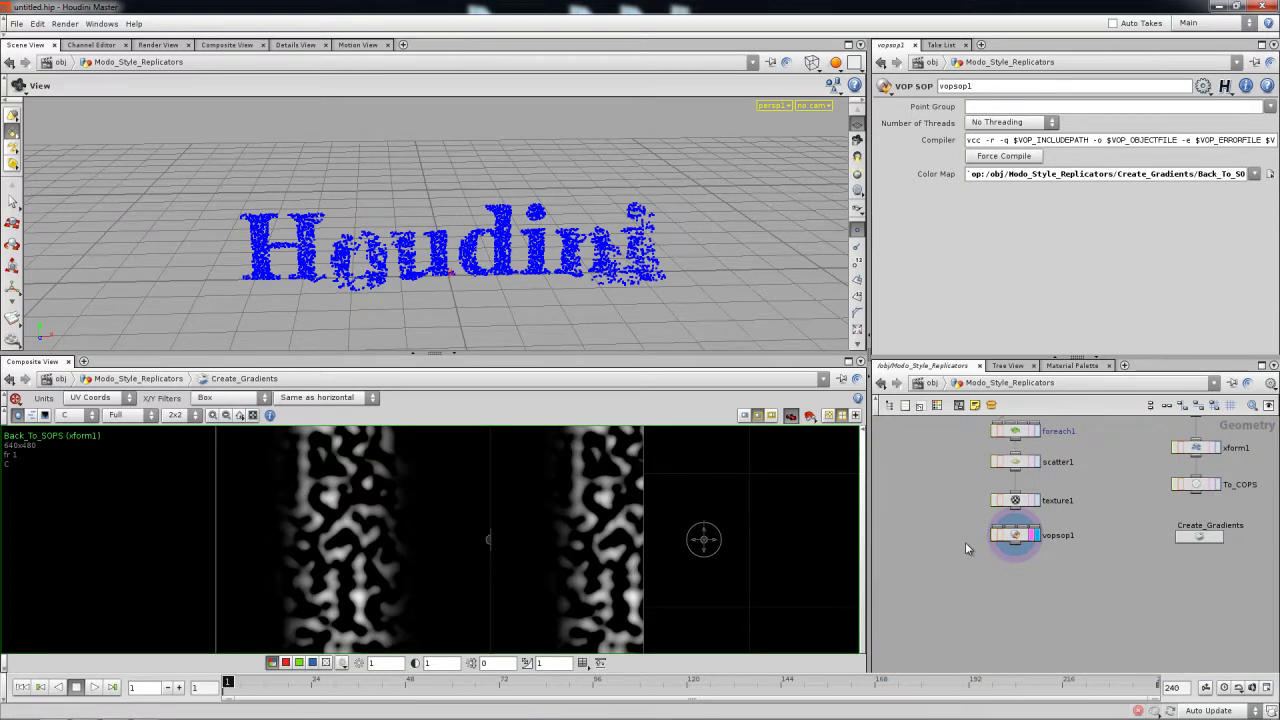
Step: Add a Copy node below vopsop1 in the Modo_Style_Replicators network
{"action": "middle_click_drag", "start_coordinate": [975, 562], "coordinate": [1000, 557]}
{"action": "key", "text": "Tab"}
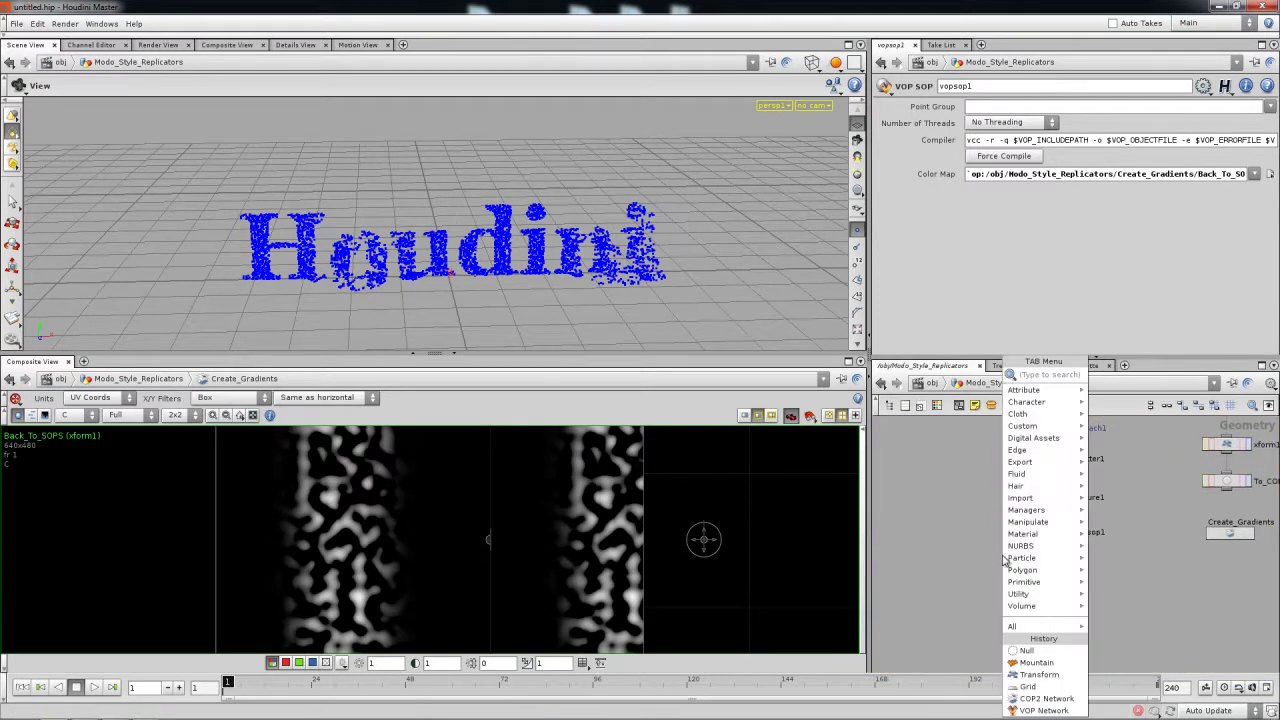
{"action": "mouse_move", "coordinate": [1040, 533]}
{"action": "left_click", "coordinate": [1120, 376]}
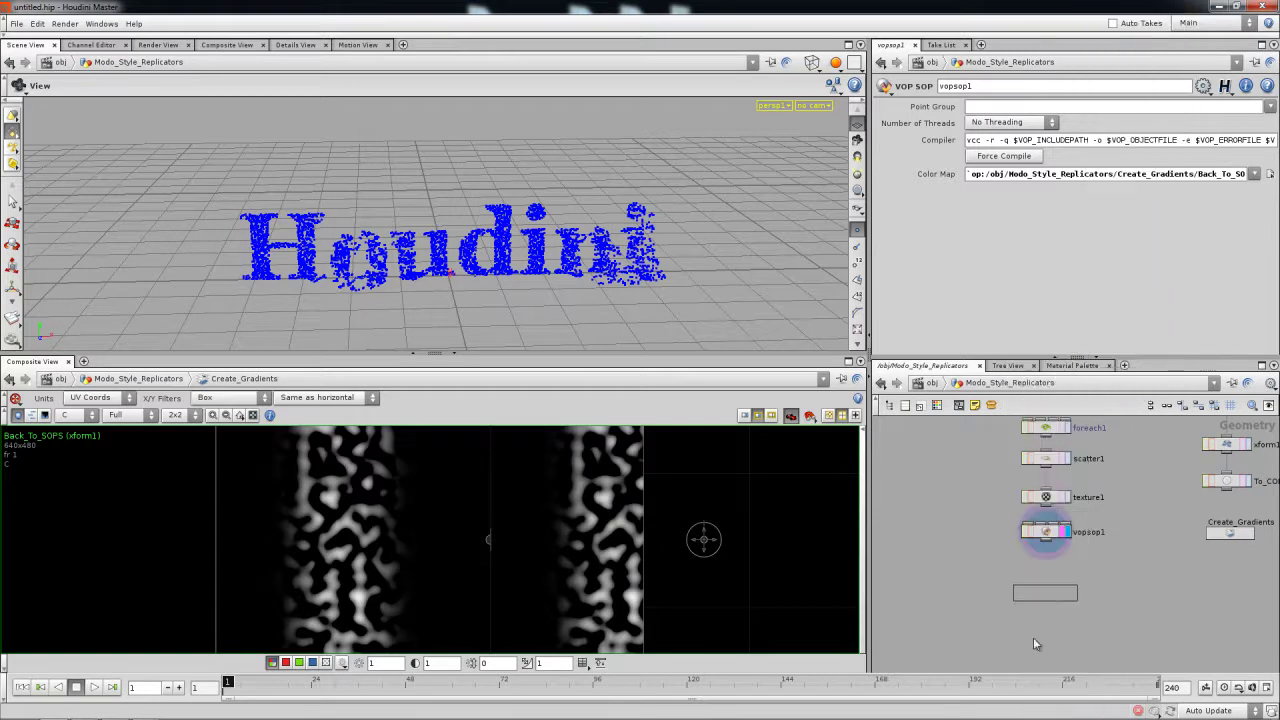
{"action": "left_click", "coordinate": [992, 600]}
Step: Add a Box node beside the texture1 and vopsop1 chain and wire vopsop1 into the Copy node's second input
{"action": "key", "text": "Tab"}
{"action": "type", "text": "bo"}
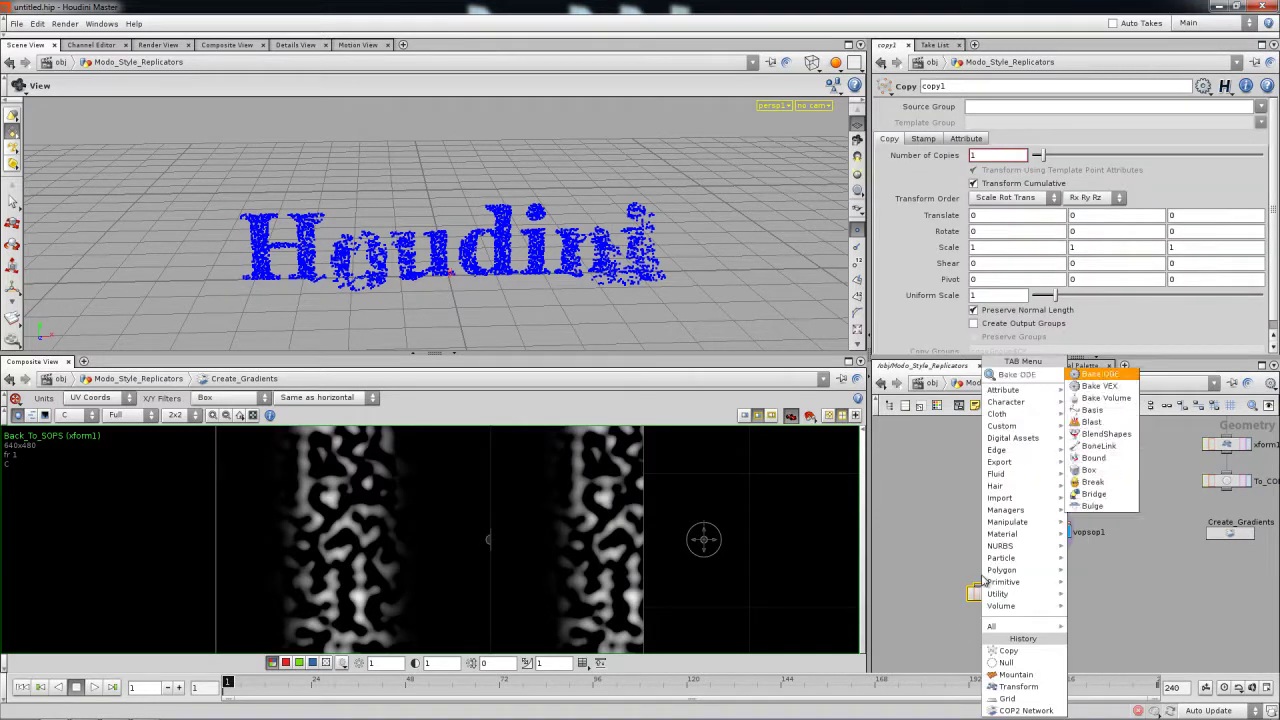
{"action": "left_click", "coordinate": [1089, 401]}
{"action": "left_click", "coordinate": [940, 508]}
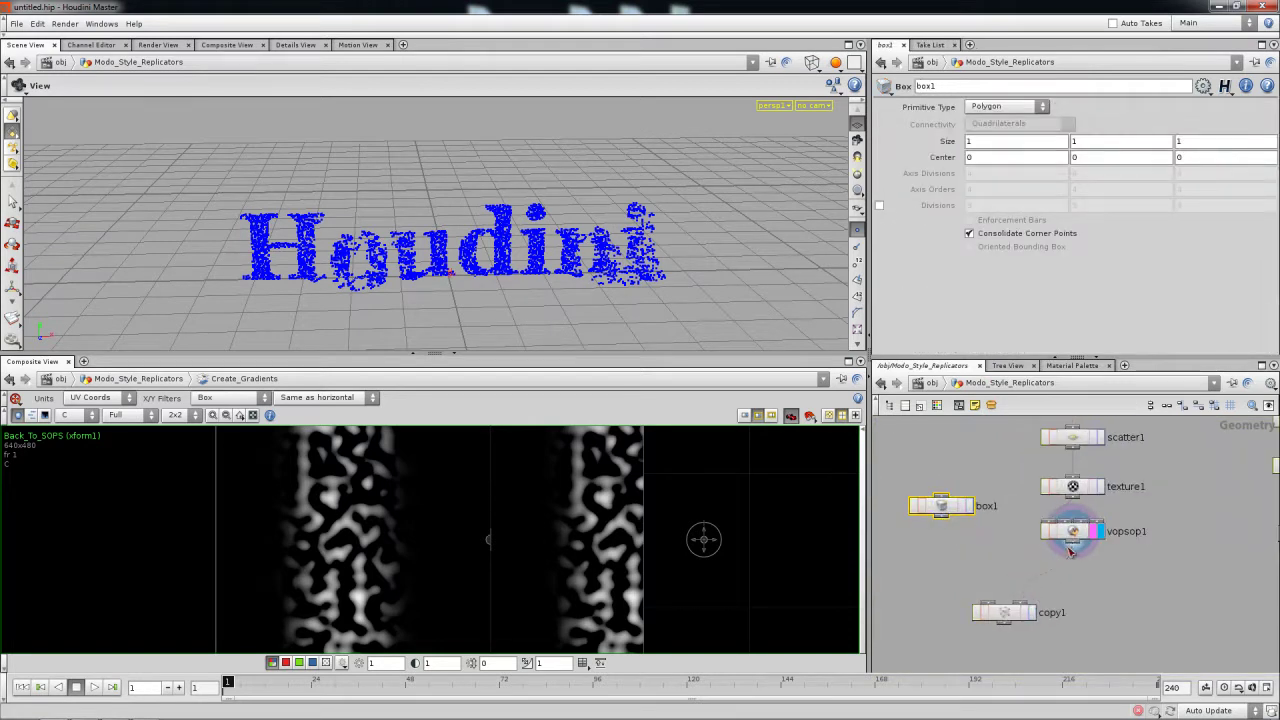
Step: Display box1 and vopsop1 in turn from an angled view to compare the box's size with the text points
{"action": "left_click", "coordinate": [963, 508]}
{"action": "left_click_drag", "start_coordinate": [640, 200], "coordinate": [599, 249]}
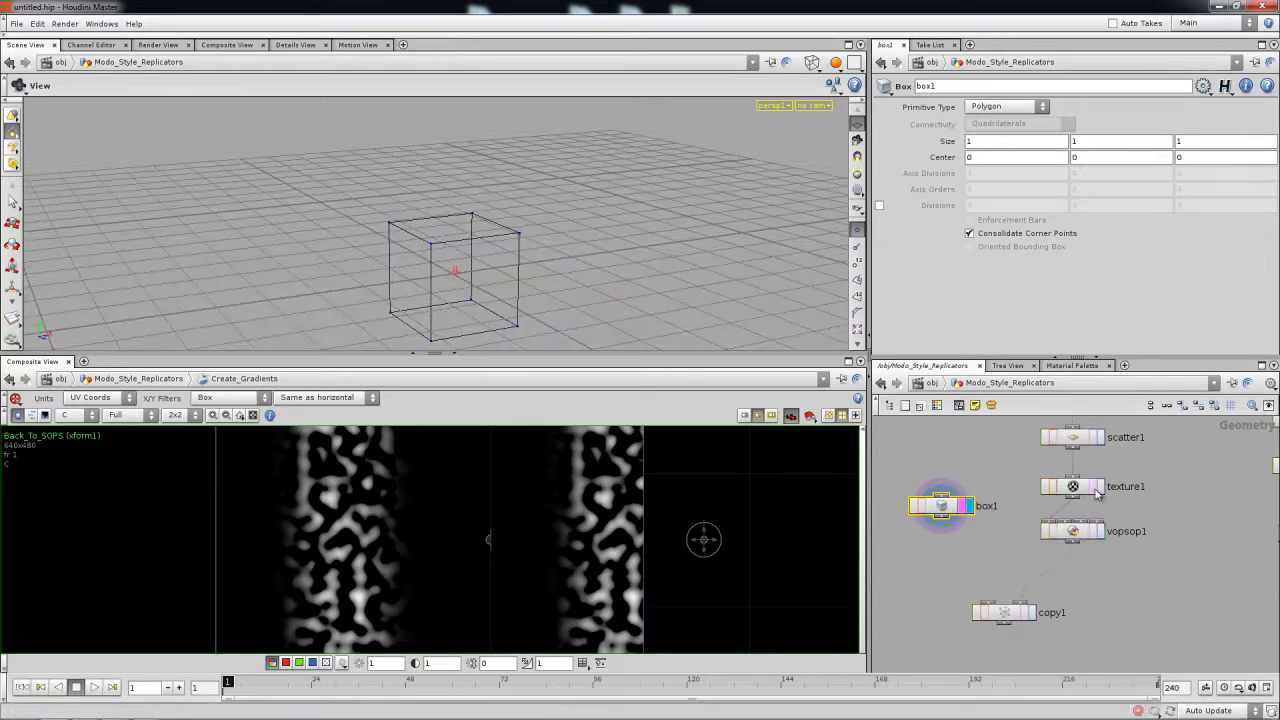
{"action": "left_click", "coordinate": [1099, 531]}
{"action": "left_click_drag", "start_coordinate": [561, 233], "coordinate": [623, 274]}
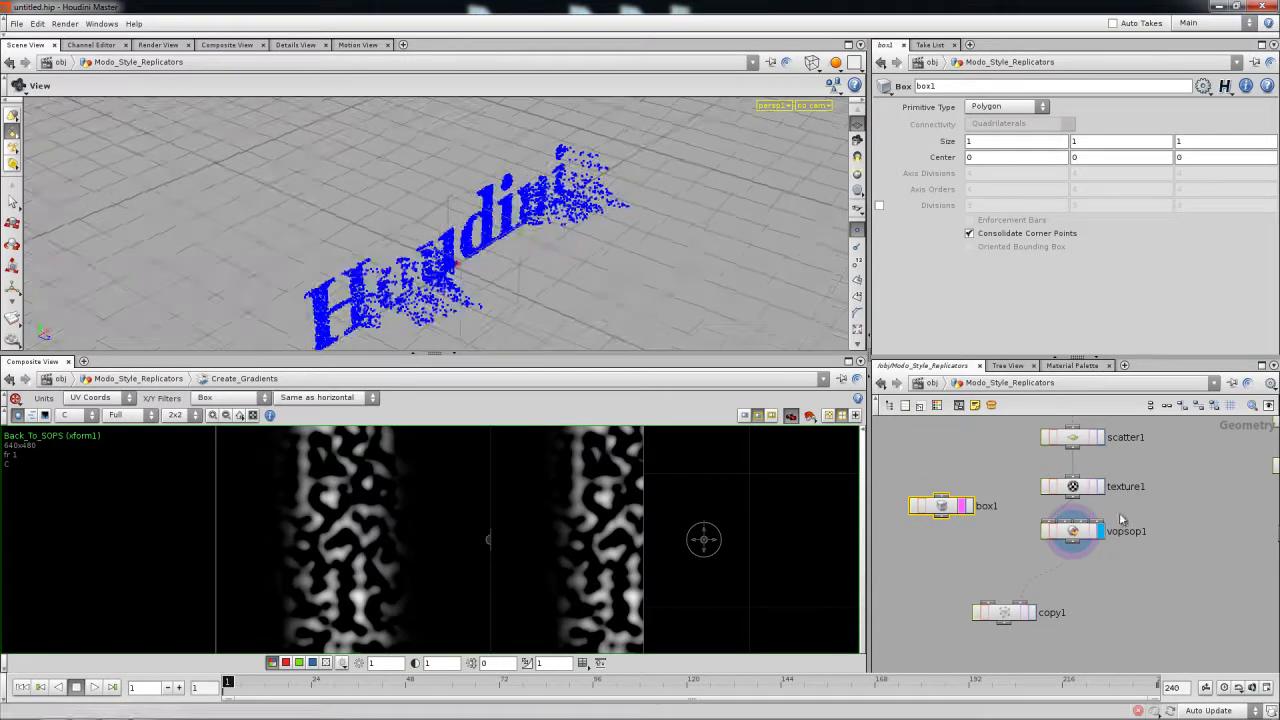
Step: Append a Transform node directly beneath box1, display its output and switch the scene view to shaded mode
{"action": "key", "text": "Tab"}
{"action": "type", "text": "tr"}
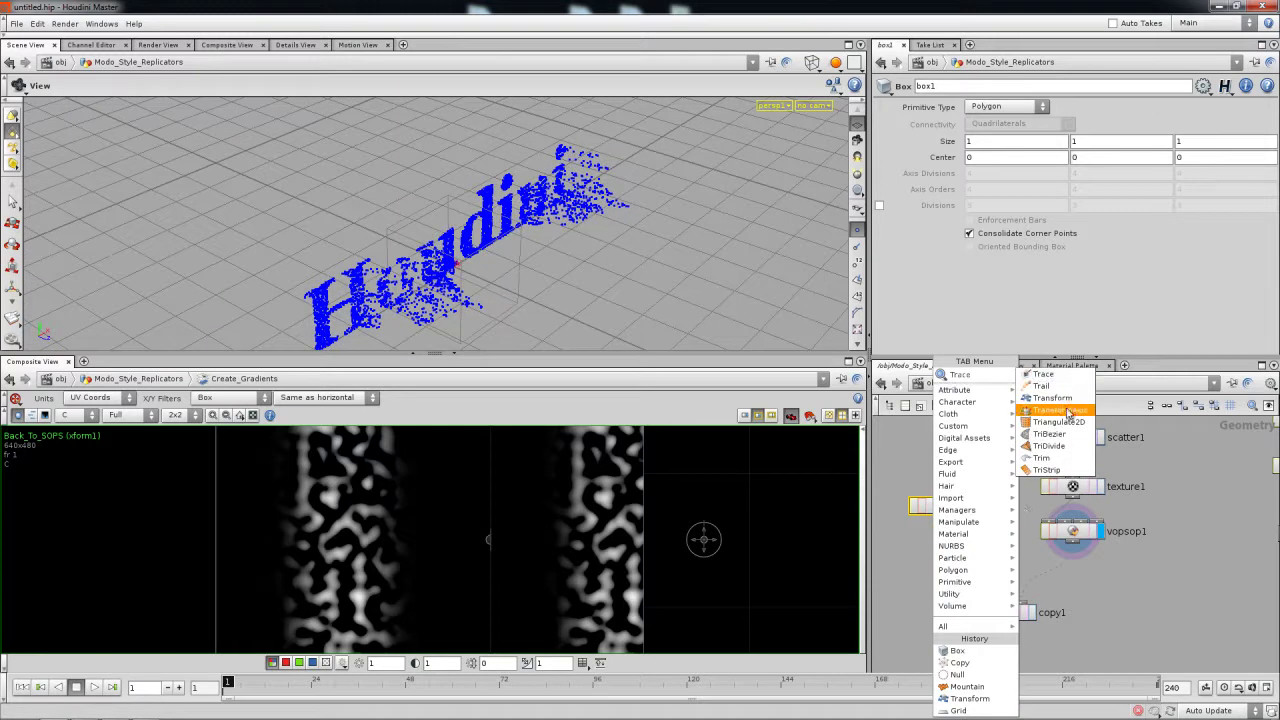
{"action": "left_click", "coordinate": [1052, 398]}
{"action": "left_click", "coordinate": [948, 550]}
{"action": "left_click", "coordinate": [948, 543]}
{"action": "left_click_drag", "start_coordinate": [948, 553], "coordinate": [941, 550]}
{"action": "left_click", "coordinate": [968, 549]}
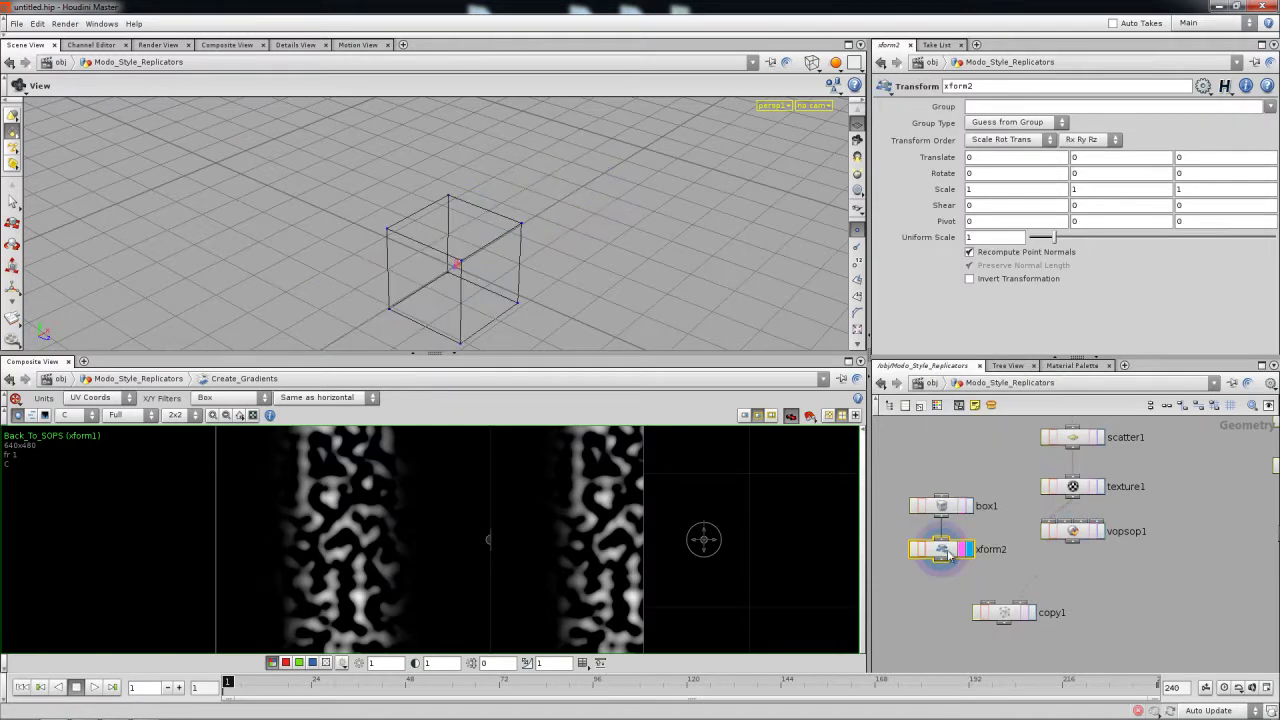
{"action": "key", "text": "w"}
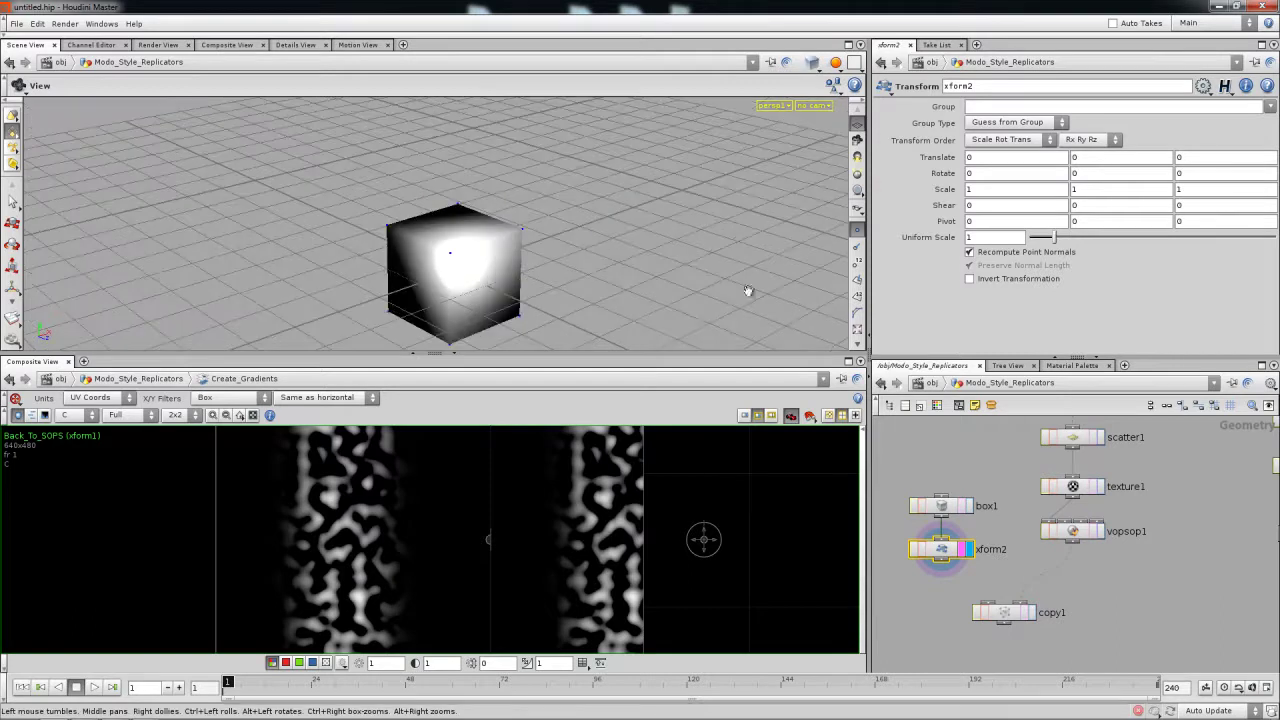